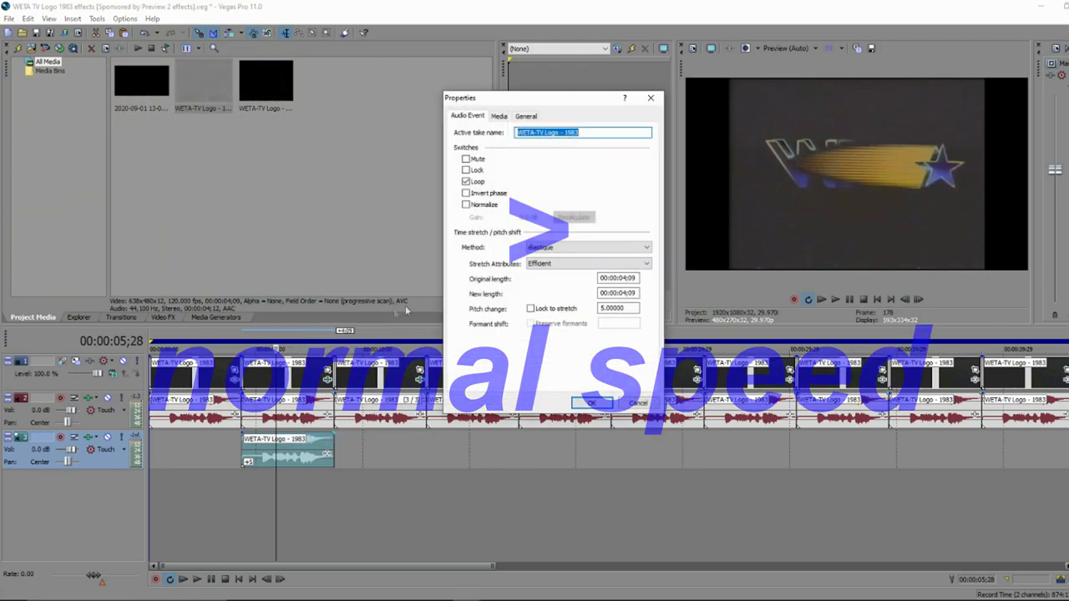
Set the élastique stretch attributes of the duplicate audio event under the second clip to Pro and apply the properties
{"action": "left_click", "coordinate": [568, 285]}
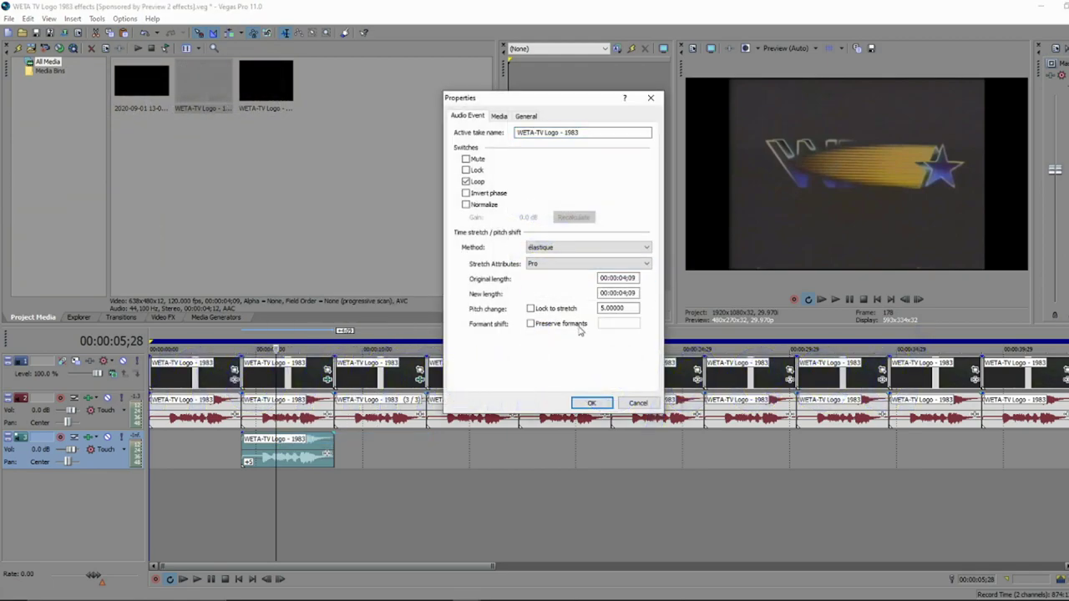
{"action": "left_click", "coordinate": [590, 403]}
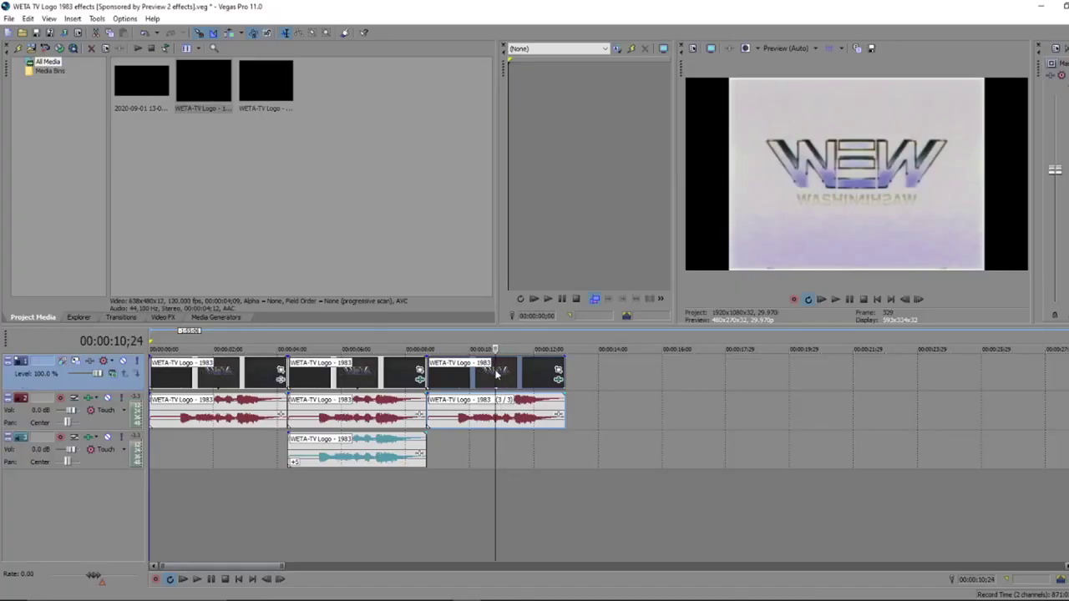
Review the HSL Adjust, Invert and Mirror effect settings on the third clip's video event
{"action": "right_click", "coordinate": [498, 369]}
{"action": "left_click", "coordinate": [535, 137]}
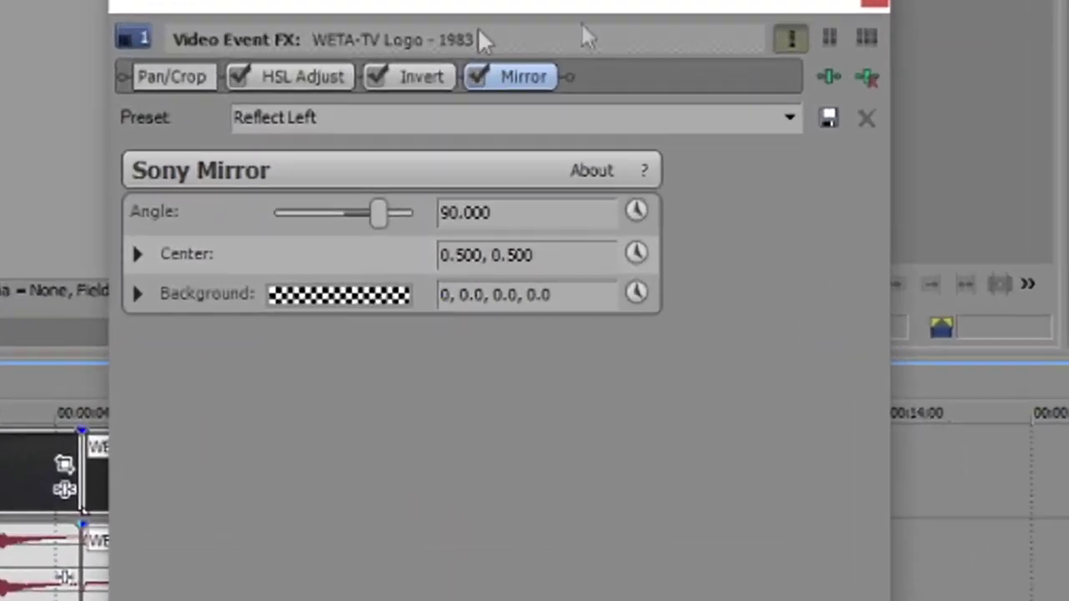
{"action": "left_click", "coordinate": [359, 213]}
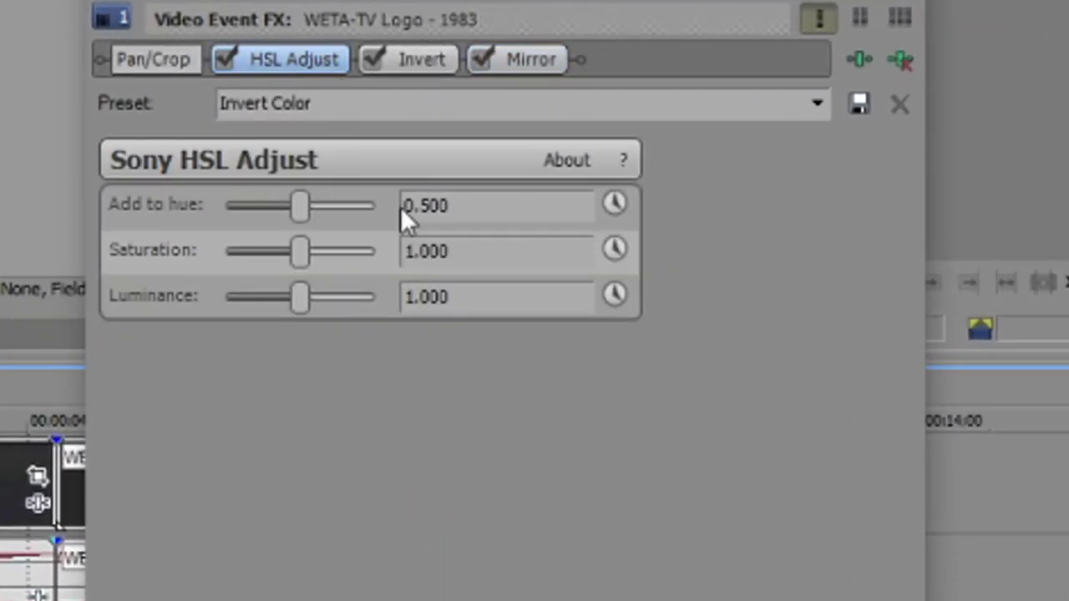
{"action": "left_click", "coordinate": [827, 105]}
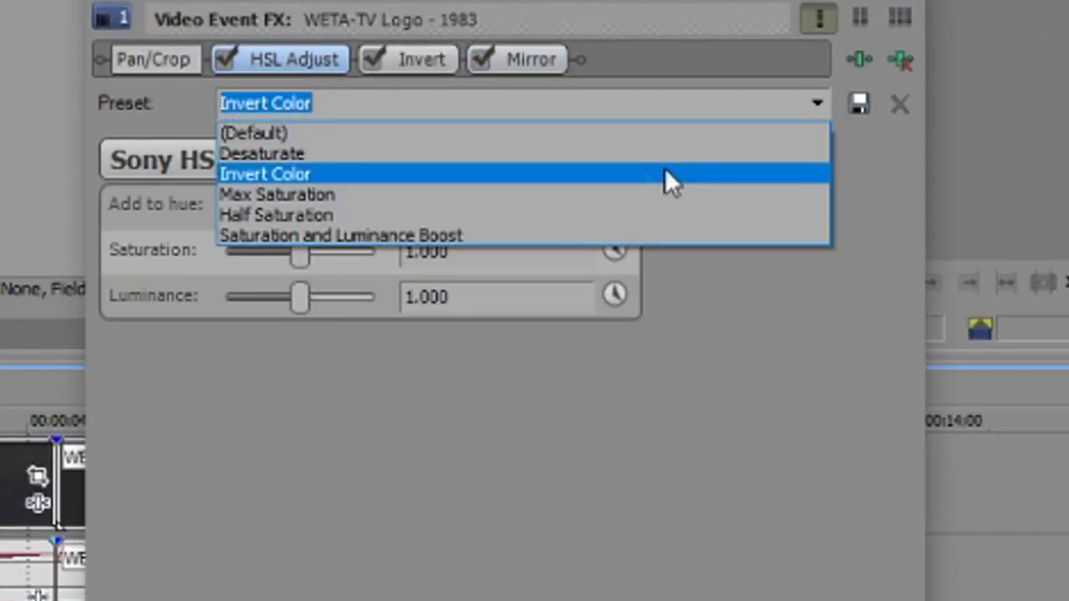
{"action": "left_click", "coordinate": [413, 59]}
{"action": "left_click", "coordinate": [412, 60]}
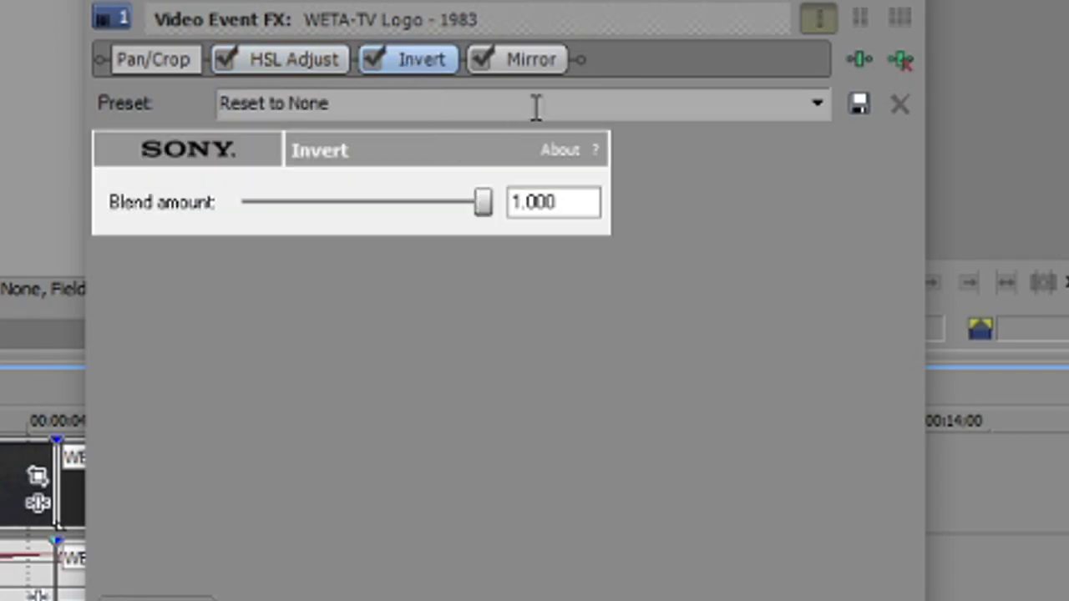
{"action": "left_click", "coordinate": [544, 60]}
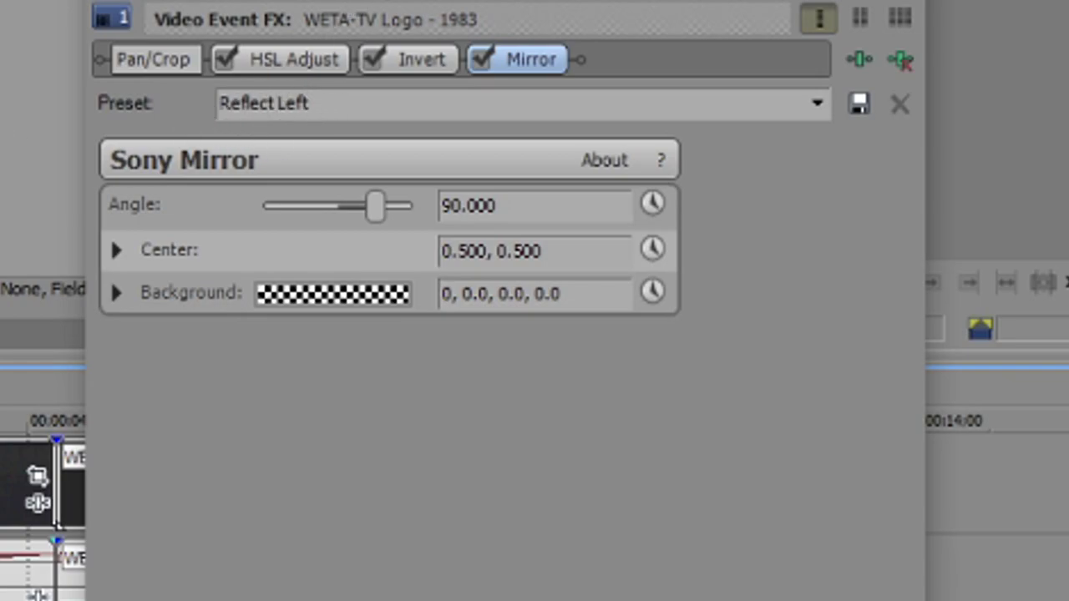
{"action": "left_click", "coordinate": [912, 2]}
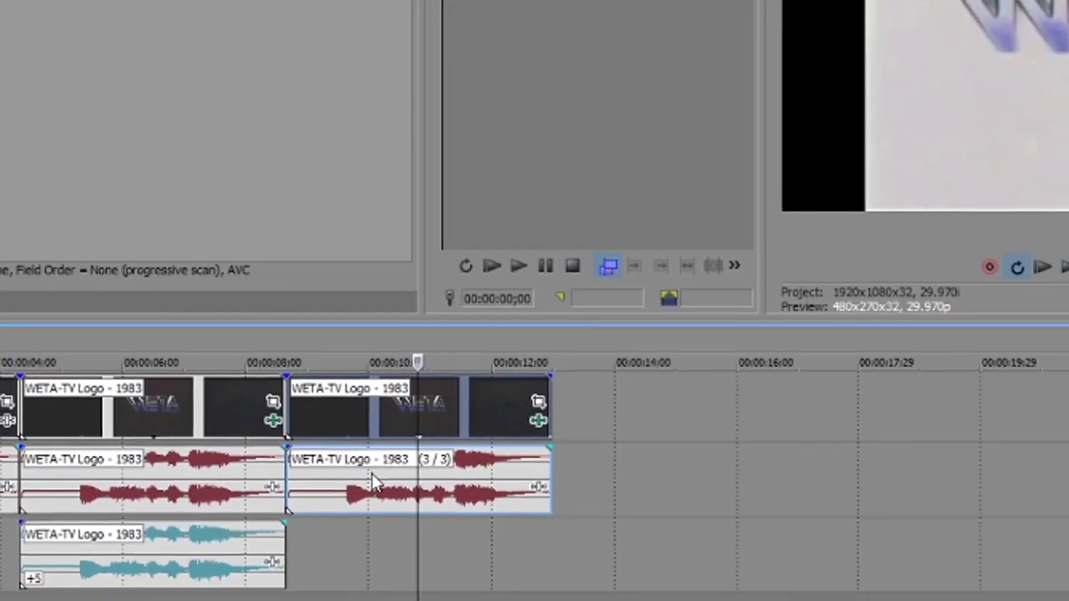
Reverse the third clip's audio event
{"action": "left_click", "coordinate": [367, 492]}
{"action": "right_click", "coordinate": [389, 494]}
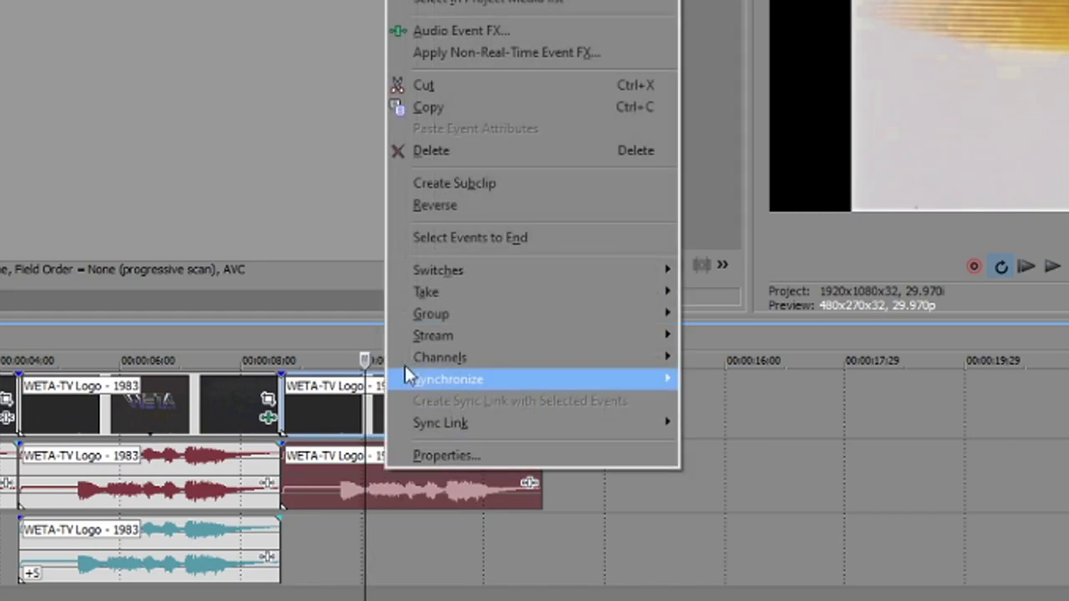
{"action": "left_click", "coordinate": [444, 206]}
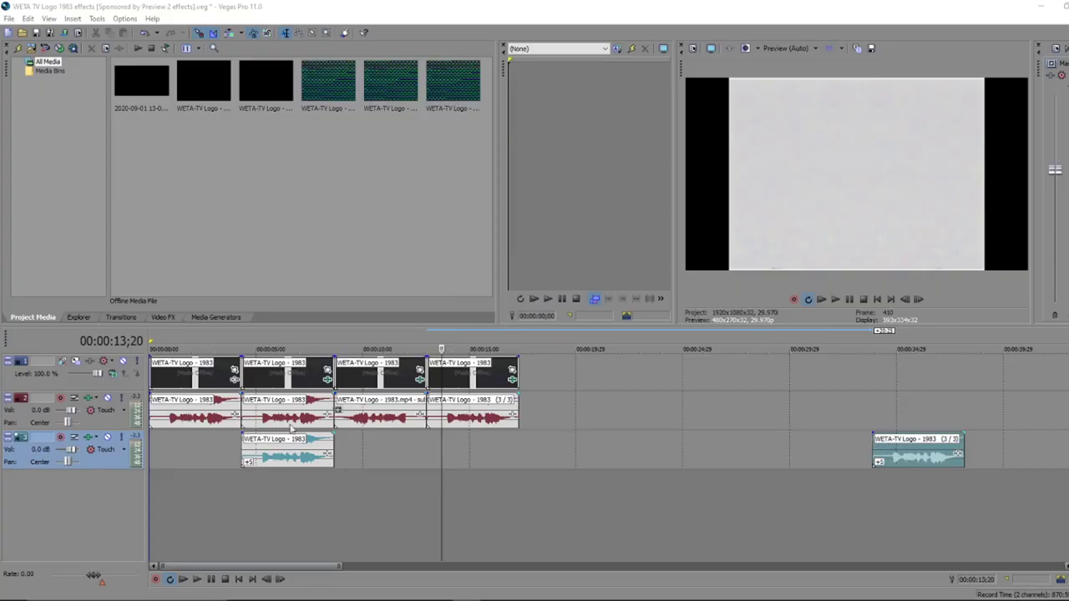
Copy the second clip's +5 audio event and paste it on the lower audio track at the start of the fourth clip
{"action": "right_click", "coordinate": [261, 451]}
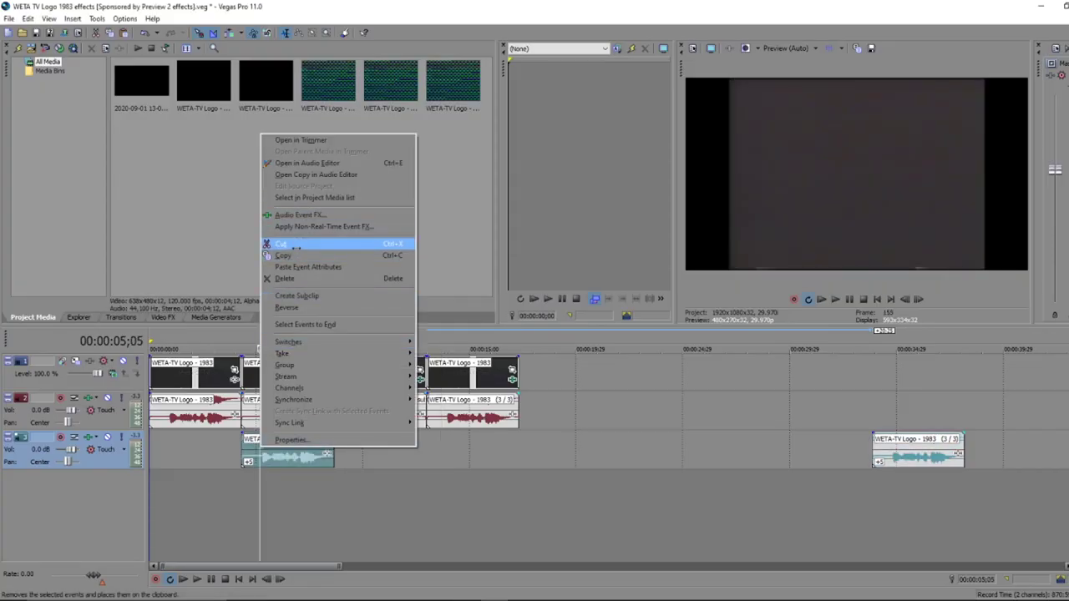
{"action": "left_click", "coordinate": [288, 255]}
{"action": "left_click", "coordinate": [432, 446]}
{"action": "right_click", "coordinate": [427, 445]}
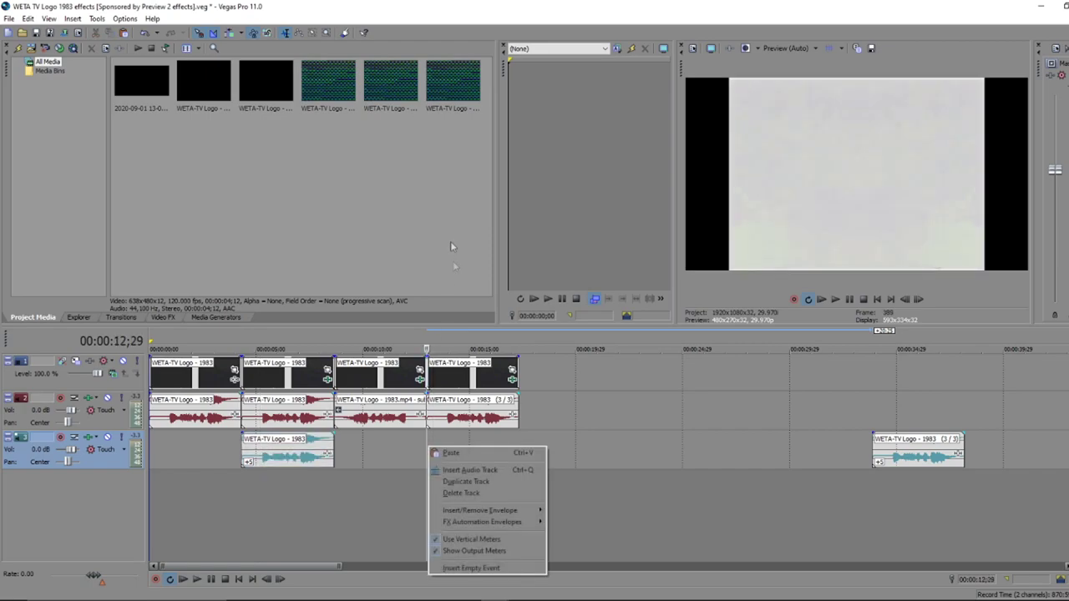
{"action": "left_click", "coordinate": [451, 453]}
{"action": "left_click", "coordinate": [457, 462]}
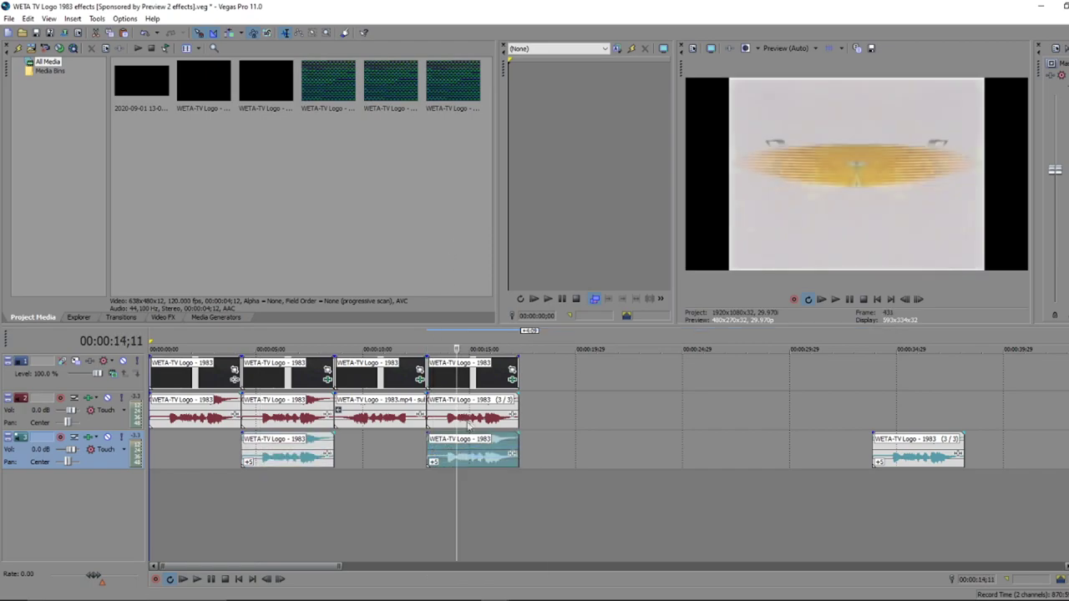
Reverse both audio events belonging to the fourth clip together
{"action": "left_click", "coordinate": [474, 420], "text": "ctrl"}
{"action": "right_click", "coordinate": [475, 420]}
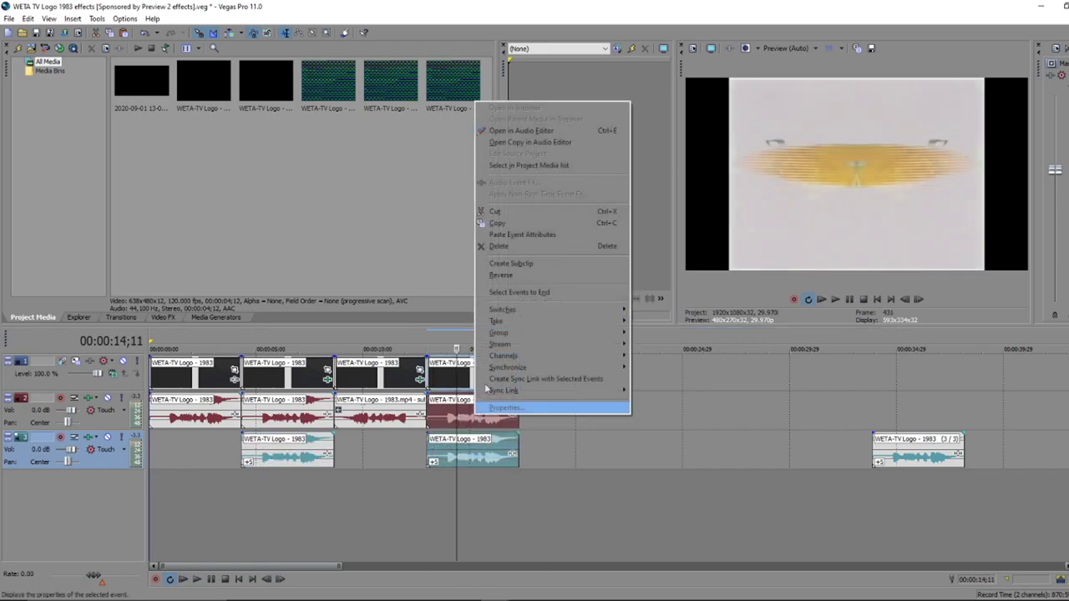
{"action": "left_click", "coordinate": [508, 277]}
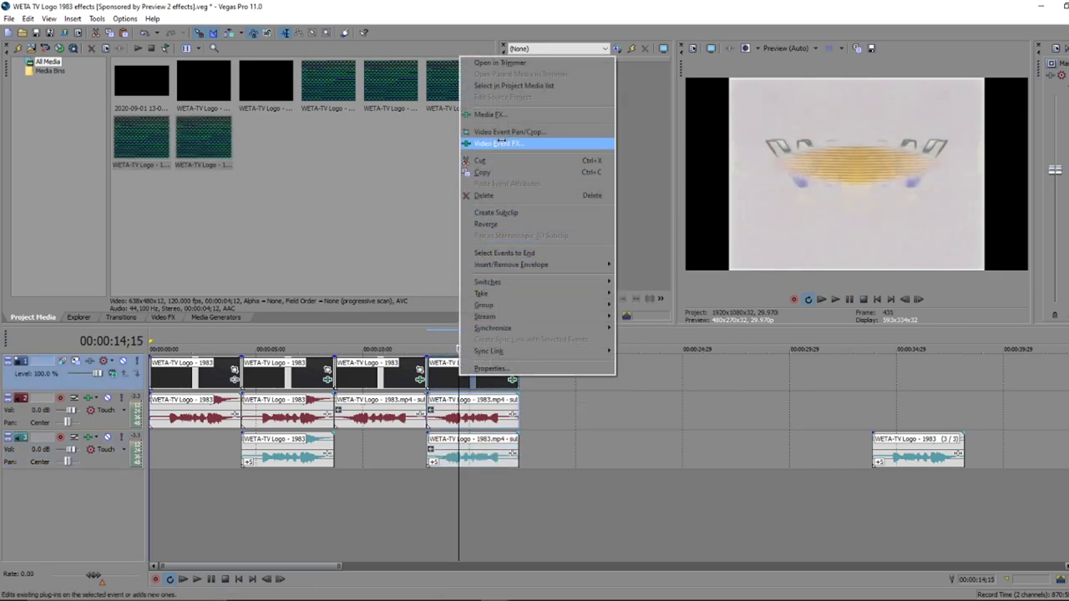
Review the Gradient Map, Mirror, HSL Adjust and Invert effect settings on the fourth clip's video event
{"action": "left_click", "coordinate": [510, 143]}
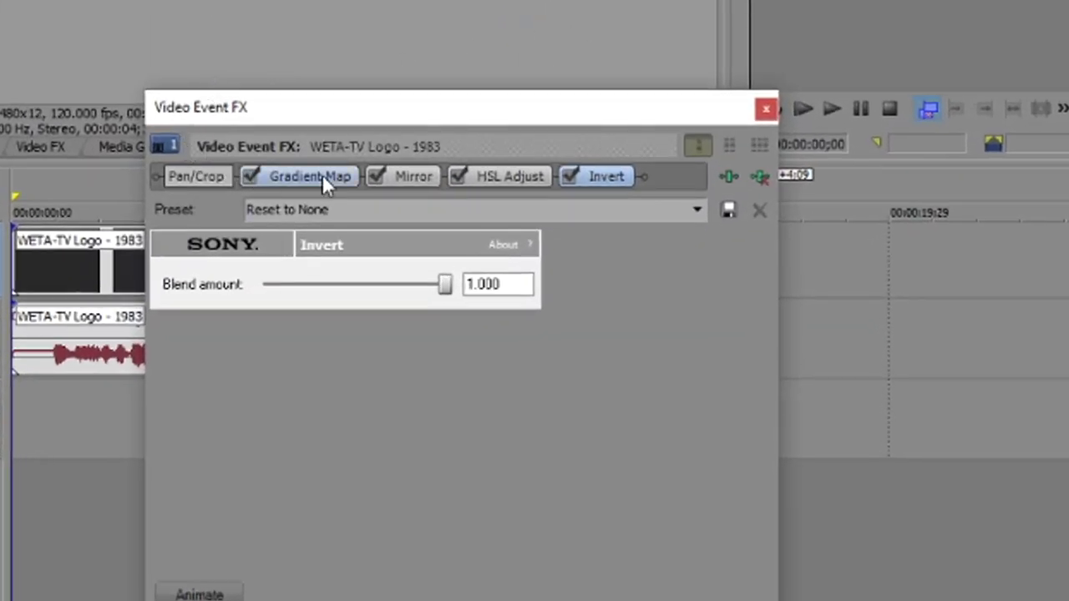
{"action": "left_click", "coordinate": [322, 173]}
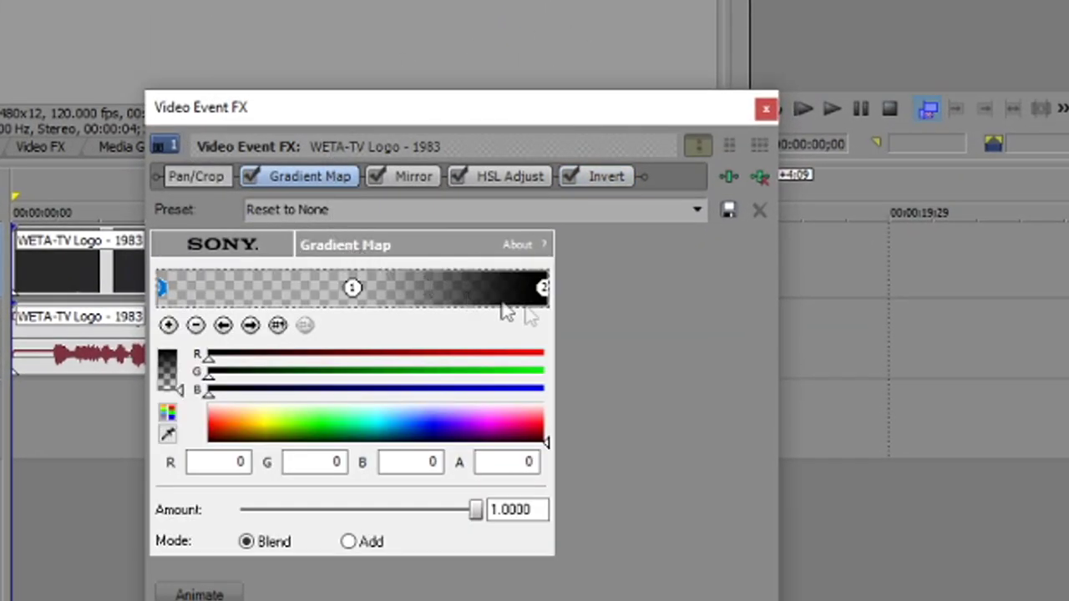
{"action": "left_click", "coordinate": [543, 288]}
{"action": "left_click", "coordinate": [413, 173]}
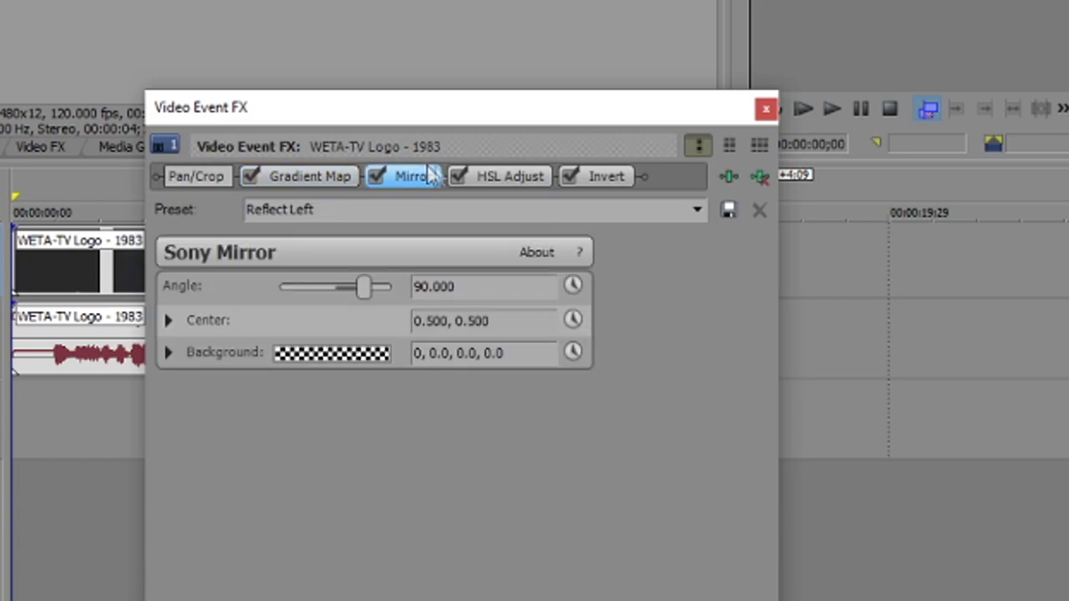
{"action": "left_click", "coordinate": [499, 176]}
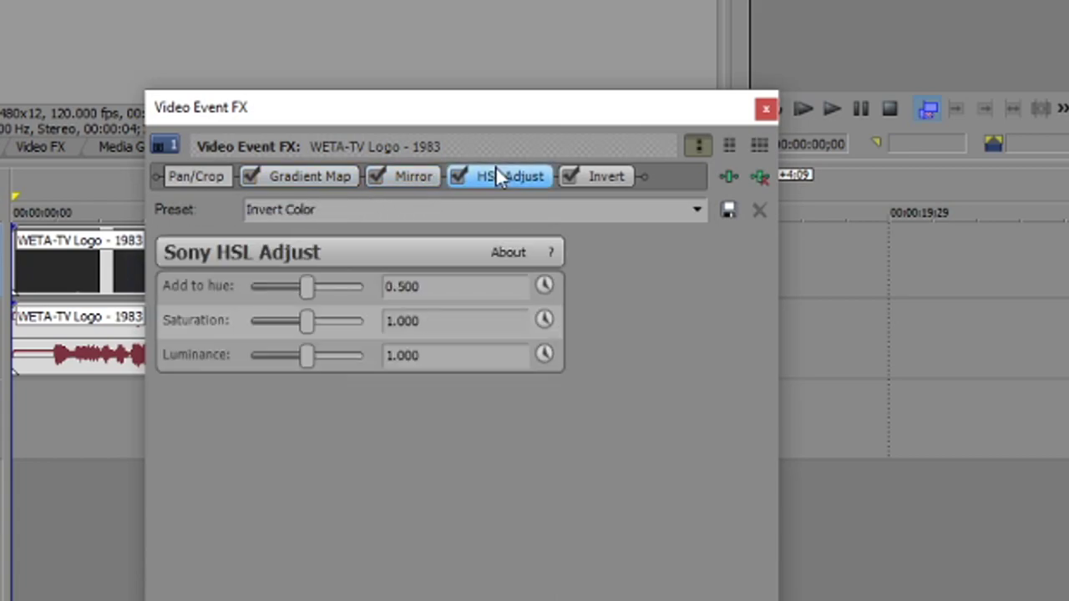
{"action": "left_click", "coordinate": [605, 177]}
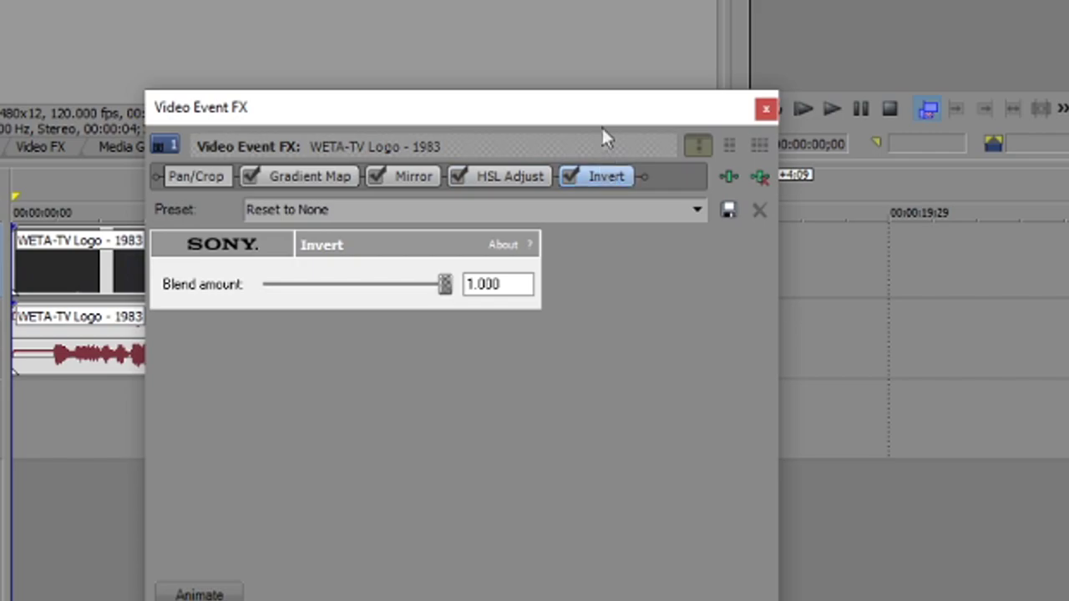
{"action": "left_click", "coordinate": [768, 108]}
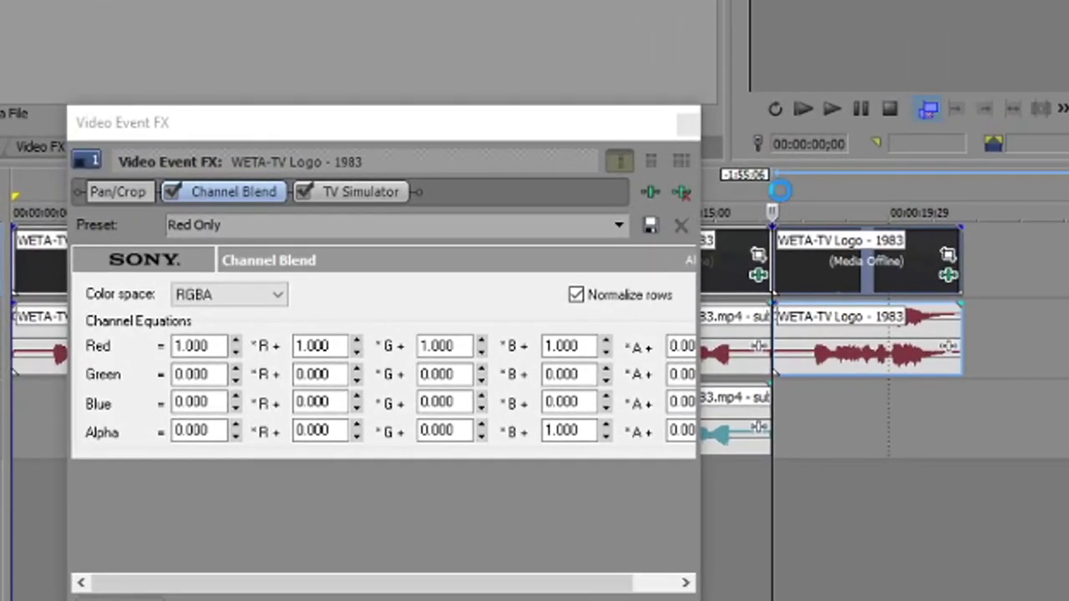
Review the complete Channel Blend and TV Simulator settings on the fifth clip's video event
{"action": "left_click", "coordinate": [798, 211]}
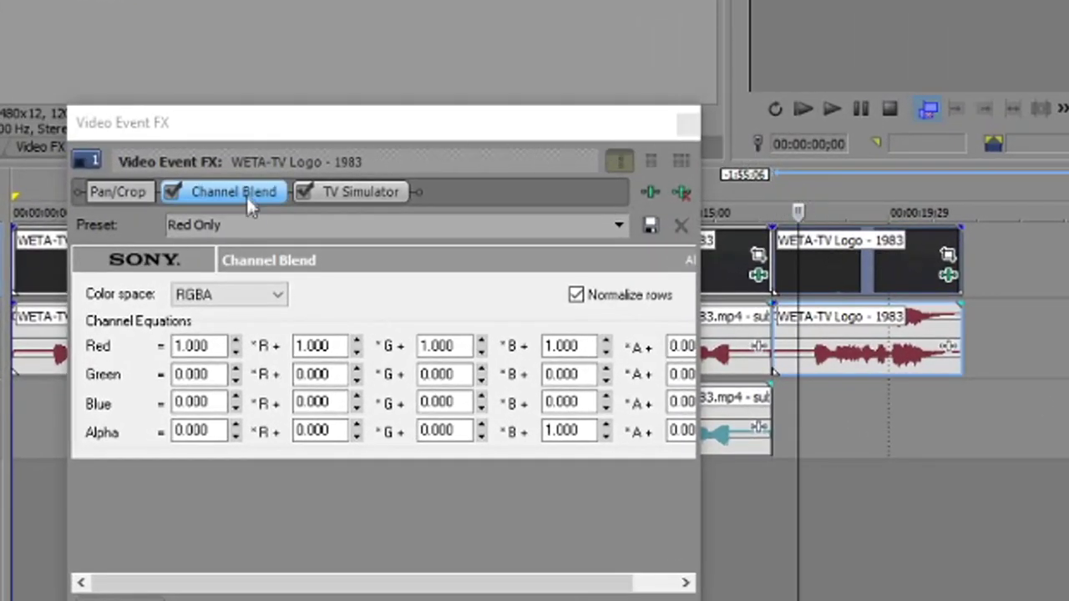
{"action": "left_click_drag", "start_coordinate": [699, 312], "coordinate": [853, 309]}
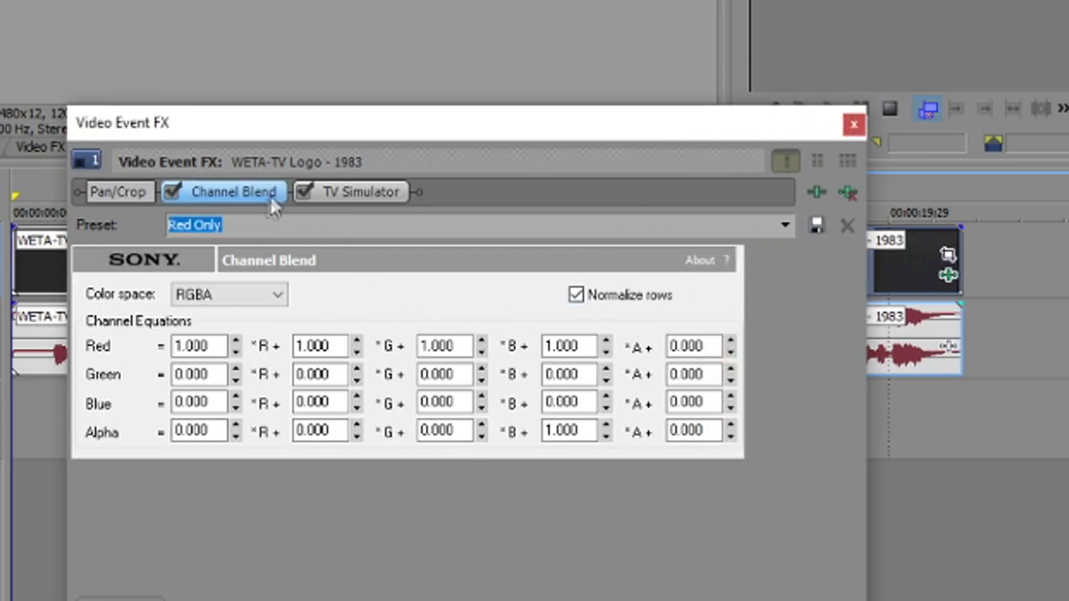
{"action": "left_click", "coordinate": [351, 192]}
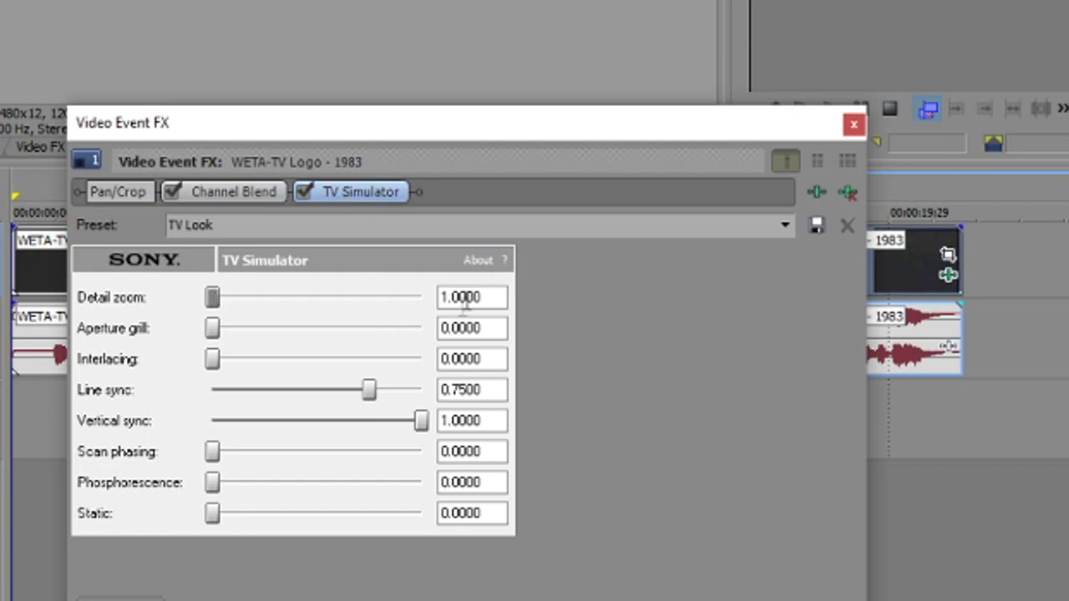
{"action": "left_click", "coordinate": [858, 122]}
Pitch-shift the fifth clip's audio event by -12 using the élastique method with Pro stretch attributes
{"action": "right_click", "coordinate": [541, 410]}
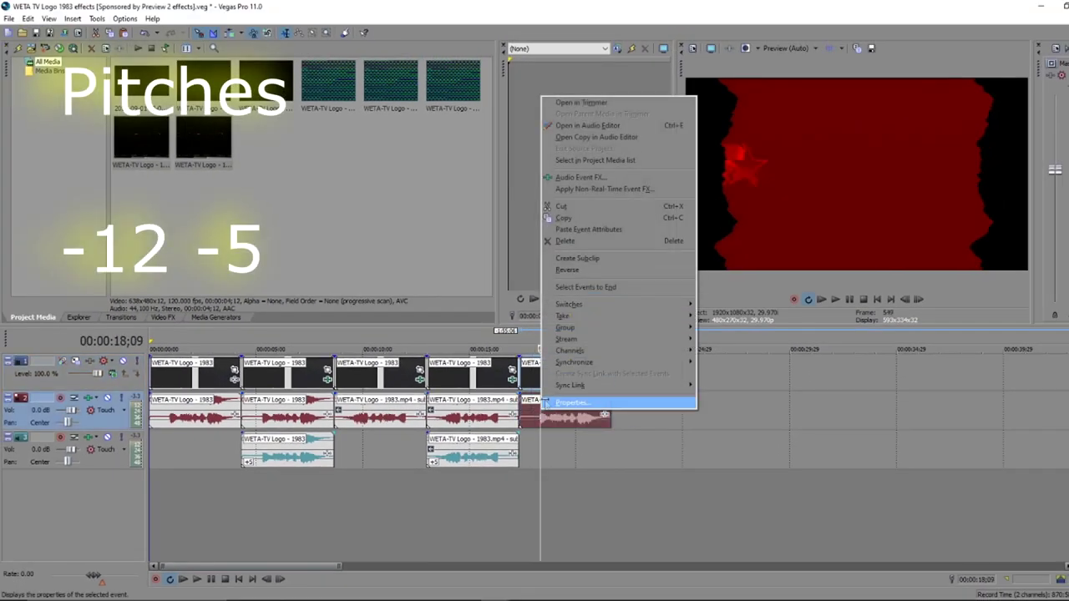
{"action": "left_click", "coordinate": [573, 403]}
{"action": "left_click", "coordinate": [568, 247]}
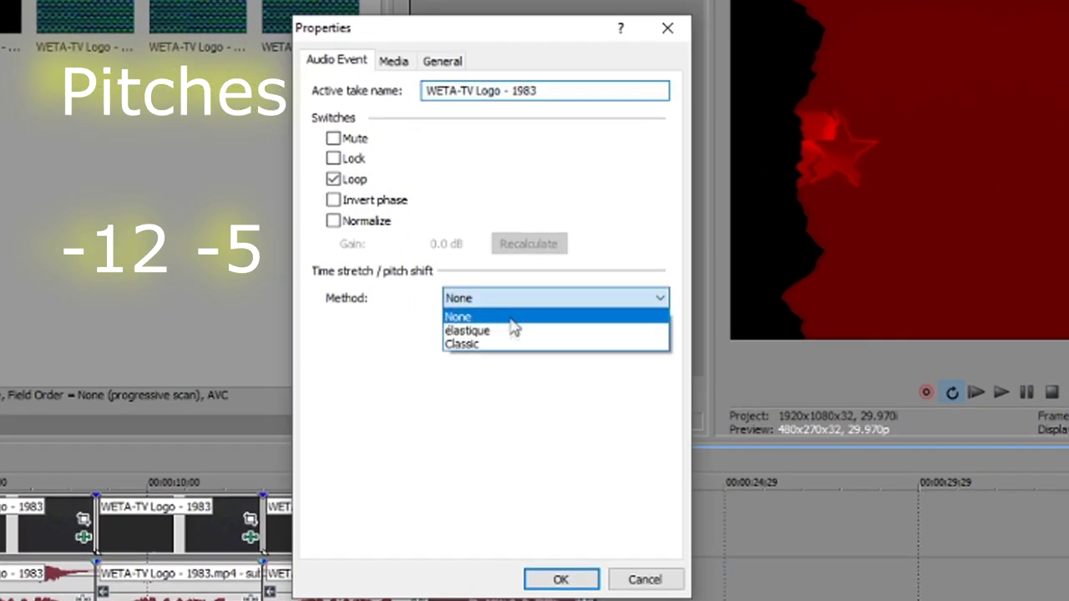
{"action": "left_click", "coordinate": [508, 333]}
{"action": "left_click", "coordinate": [524, 327]}
{"action": "left_click", "coordinate": [535, 356]}
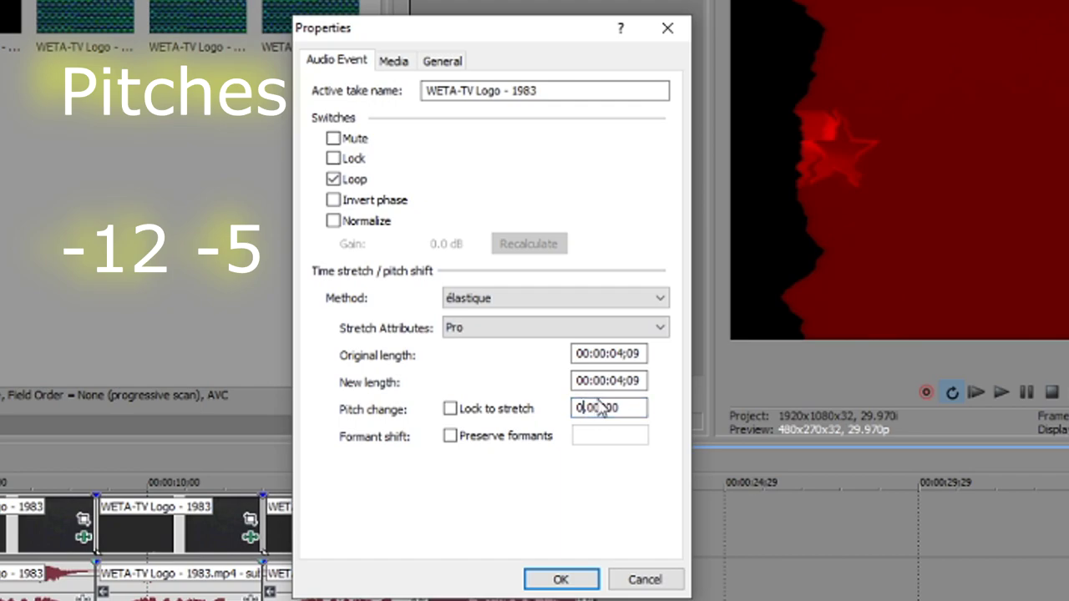
{"action": "type", "text": "-12"}
{"action": "left_click", "coordinate": [560, 579]}
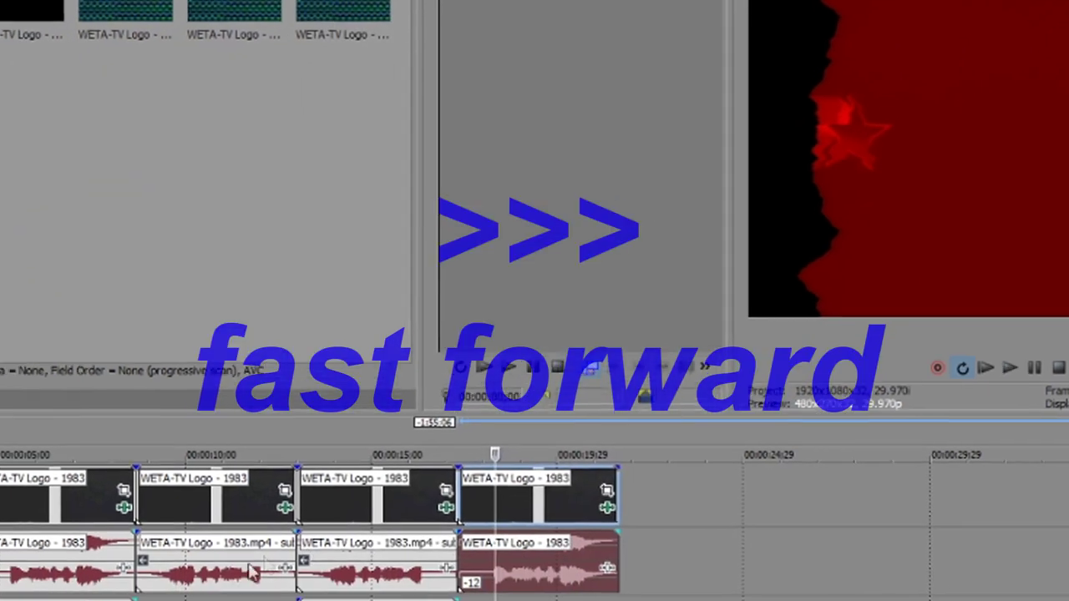
Place a copy of the fifth clip's audio on the lower audio track with a pitch change of -5
{"action": "left_click", "coordinate": [342, 189]}
{"action": "right_click", "coordinate": [622, 461]}
{"action": "left_click", "coordinate": [690, 471]}
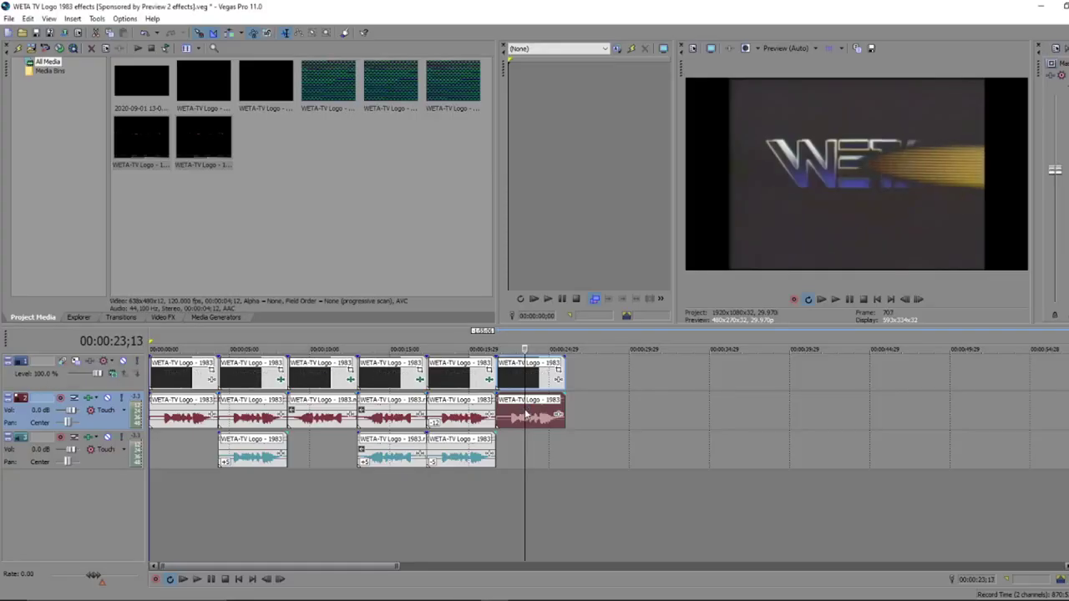
Add the IL Vocodex plug-in to the sixth clip's audio event and load its Chord preset
{"action": "right_click", "coordinate": [527, 414]}
{"action": "left_click", "coordinate": [562, 174]}
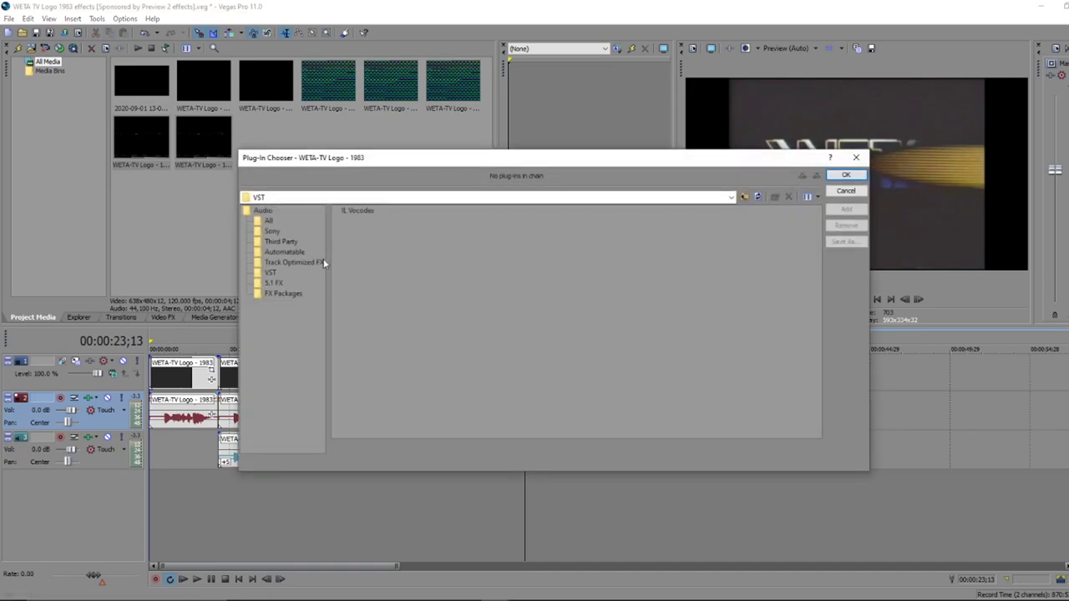
{"action": "double_click", "coordinate": [365, 210]}
{"action": "left_click", "coordinate": [846, 175]}
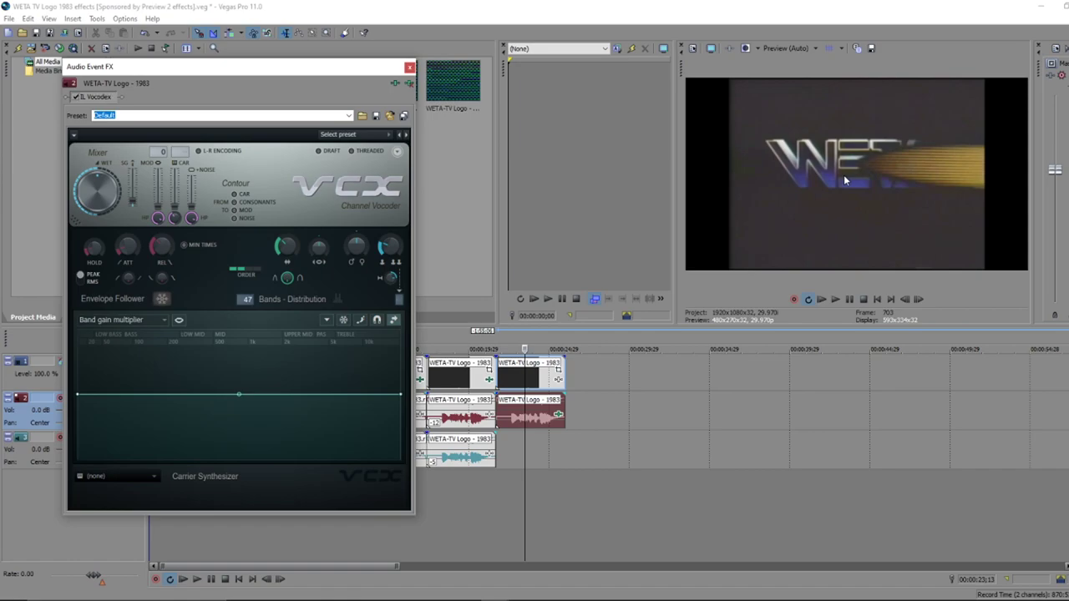
{"action": "left_click", "coordinate": [330, 135]}
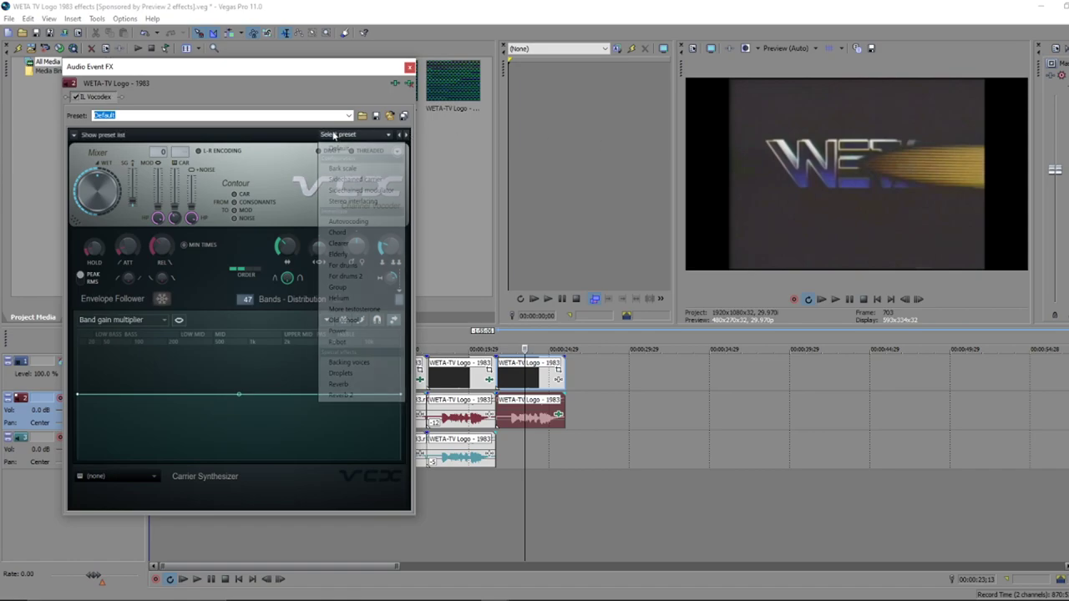
{"action": "left_click", "coordinate": [342, 231]}
{"action": "left_click", "coordinate": [410, 67]}
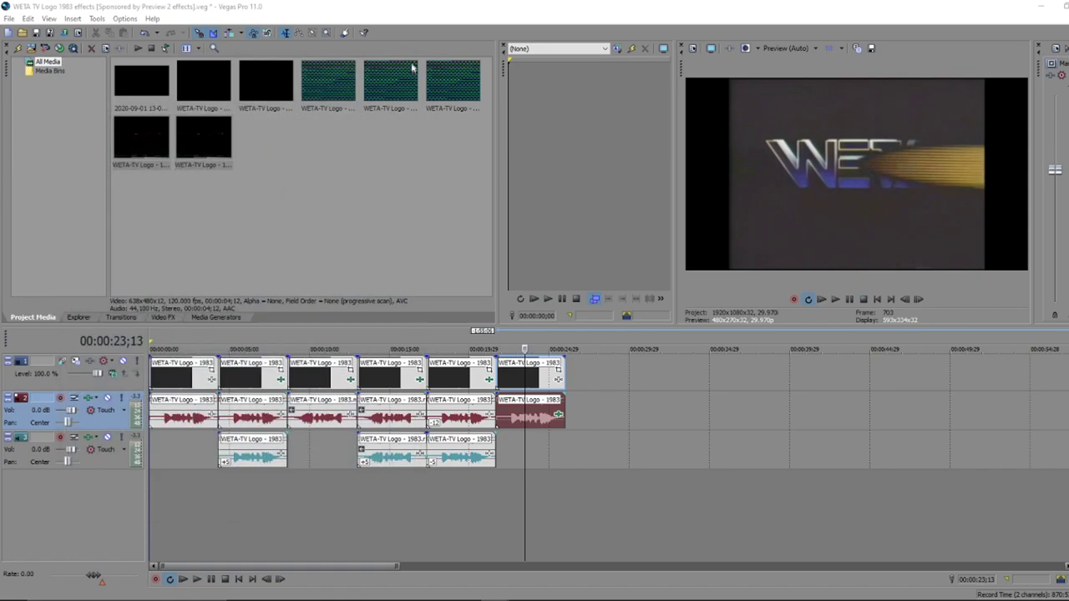
Give the sixth clip's video event a Gradient Map in Blend mode, running from white through blue (0, 0, 255) to cyan
{"action": "right_click", "coordinate": [523, 375]}
{"action": "left_click", "coordinate": [531, 142]}
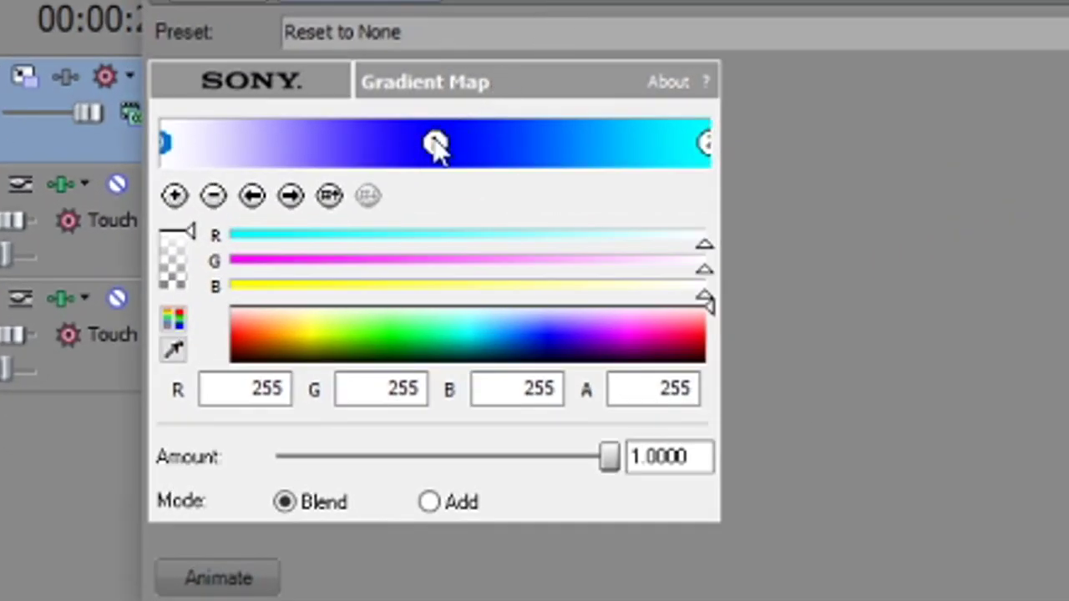
{"action": "left_click", "coordinate": [433, 142]}
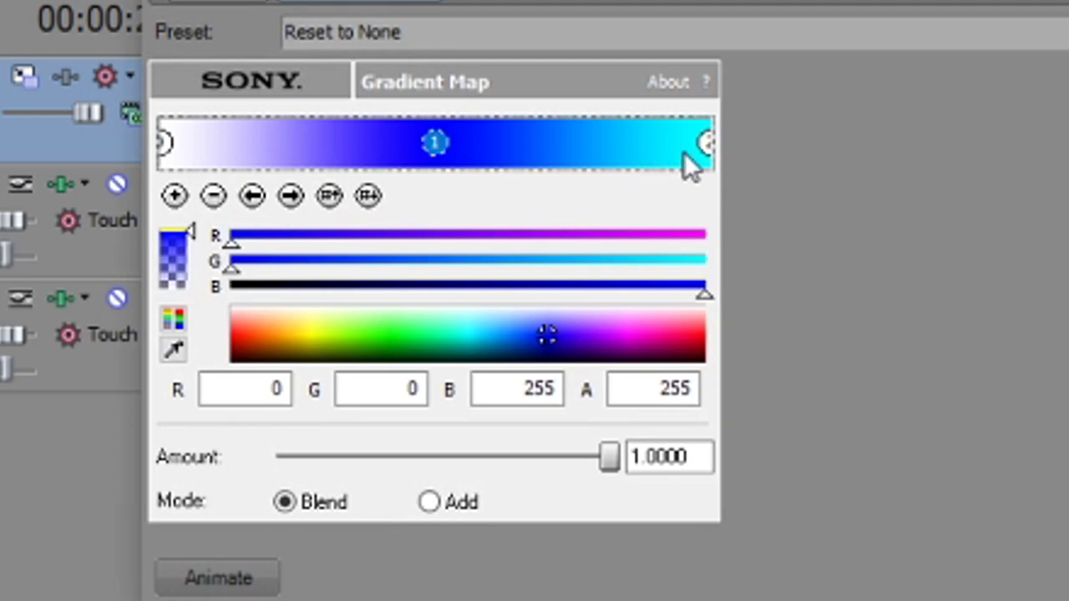
{"action": "left_click", "coordinate": [706, 144]}
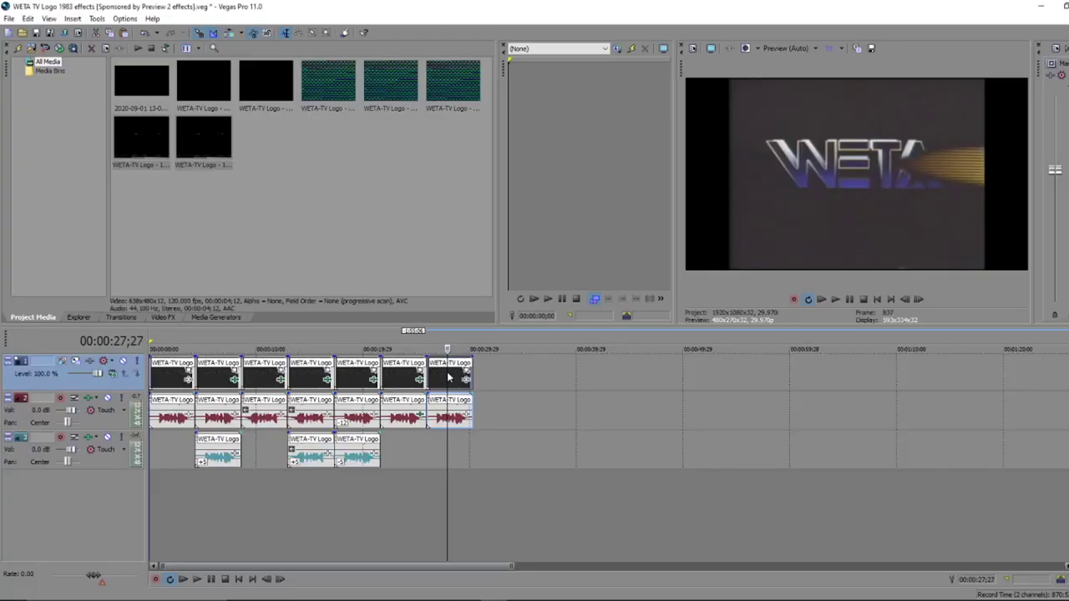
Add the Sony Invert effect to the seventh clip's video event with a blend amount of 1.000
{"action": "right_click", "coordinate": [447, 373]}
{"action": "left_click", "coordinate": [483, 136]}
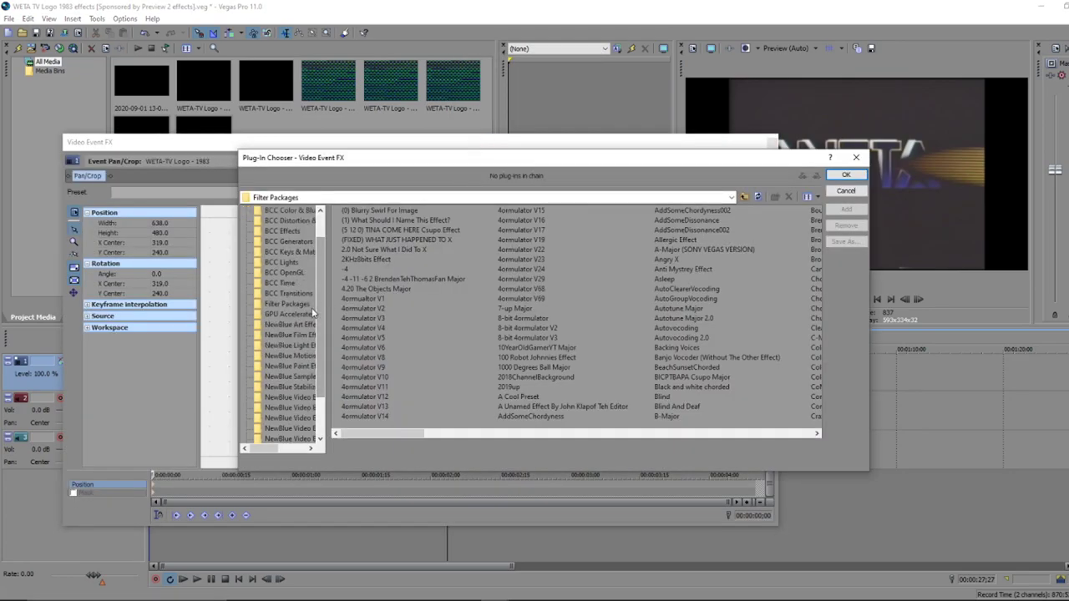
{"action": "left_click", "coordinate": [272, 417]}
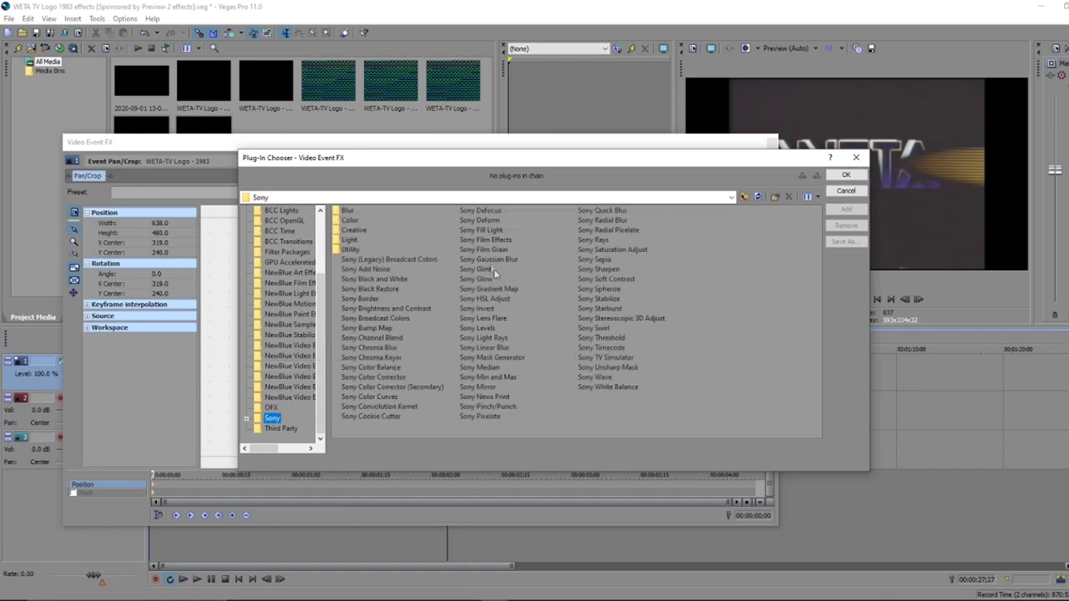
{"action": "double_click", "coordinate": [480, 308]}
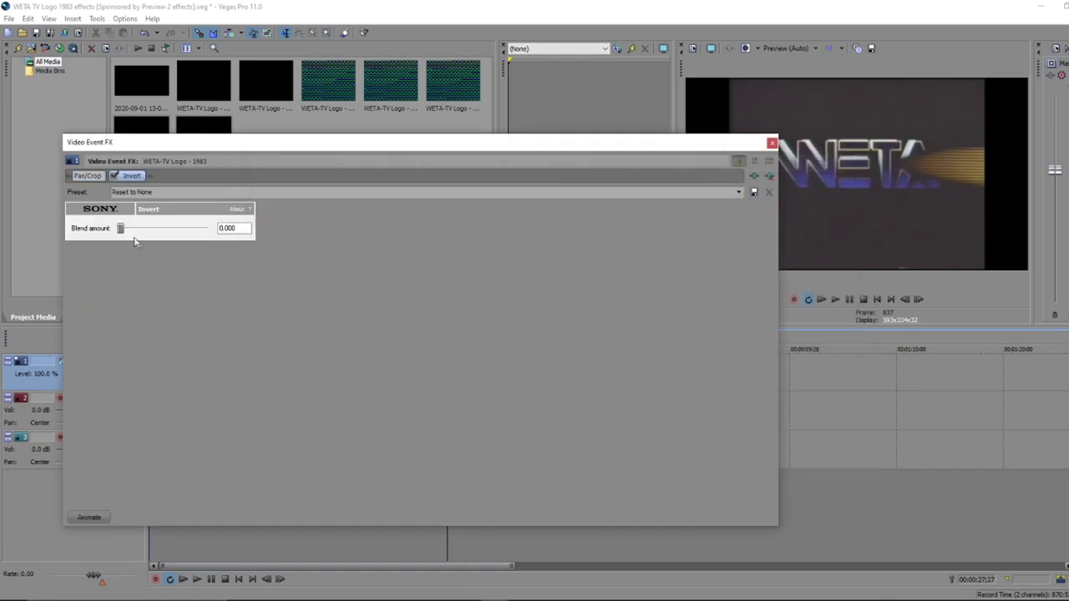
{"action": "left_click_drag", "start_coordinate": [123, 232], "coordinate": [741, 203]}
{"action": "left_click", "coordinate": [773, 143]}
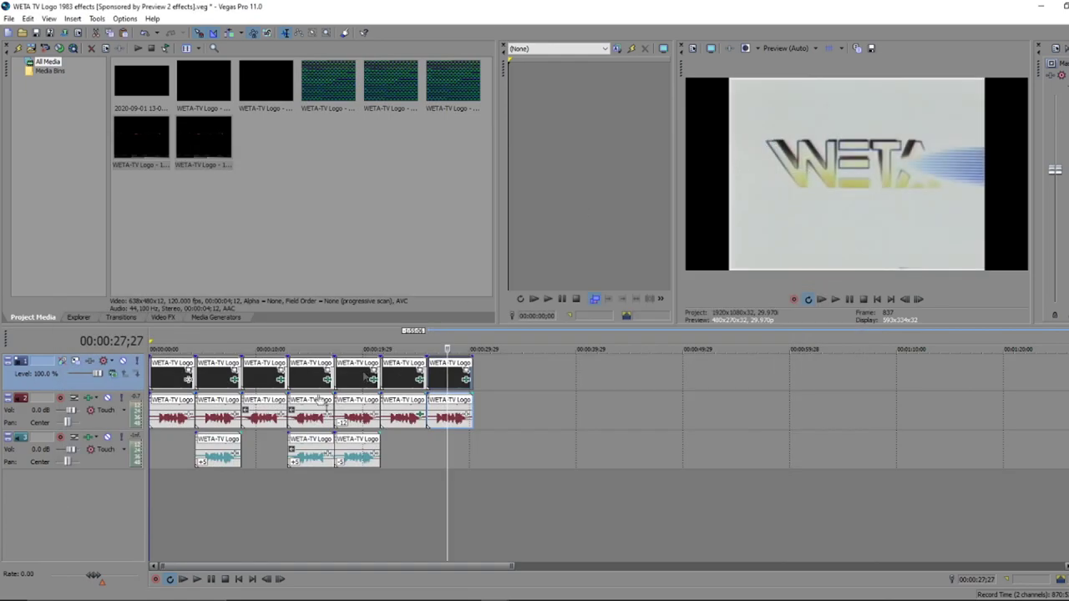
Copy the second clip's pitched audio and paste four copies in a row on the lower audio track, starting under the seventh clip
{"action": "right_click", "coordinate": [206, 453]}
{"action": "left_click", "coordinate": [249, 258]}
{"action": "right_click", "coordinate": [428, 436]}
{"action": "left_click", "coordinate": [444, 445]}
{"action": "right_click", "coordinate": [498, 444]}
{"action": "left_click", "coordinate": [514, 450]}
{"action": "right_click", "coordinate": [575, 451]}
{"action": "left_click", "coordinate": [590, 457]}
{"action": "right_click", "coordinate": [603, 450]}
{"action": "left_click", "coordinate": [618, 457]}
Pitch-shift the four pasted audio copies to +12, +7, +4 and -5 in sequence
{"action": "key", "text": "minus"}
{"action": "key", "text": "minus"}
{"action": "key", "text": "minus"}
{"action": "key", "text": "minus"}
{"action": "key", "text": "minus"}
{"action": "key", "text": "minus"}
{"action": "key", "text": "minus"}
{"action": "key", "text": "minus"}
{"action": "key", "text": "minus"}
{"action": "key", "text": "minus"}
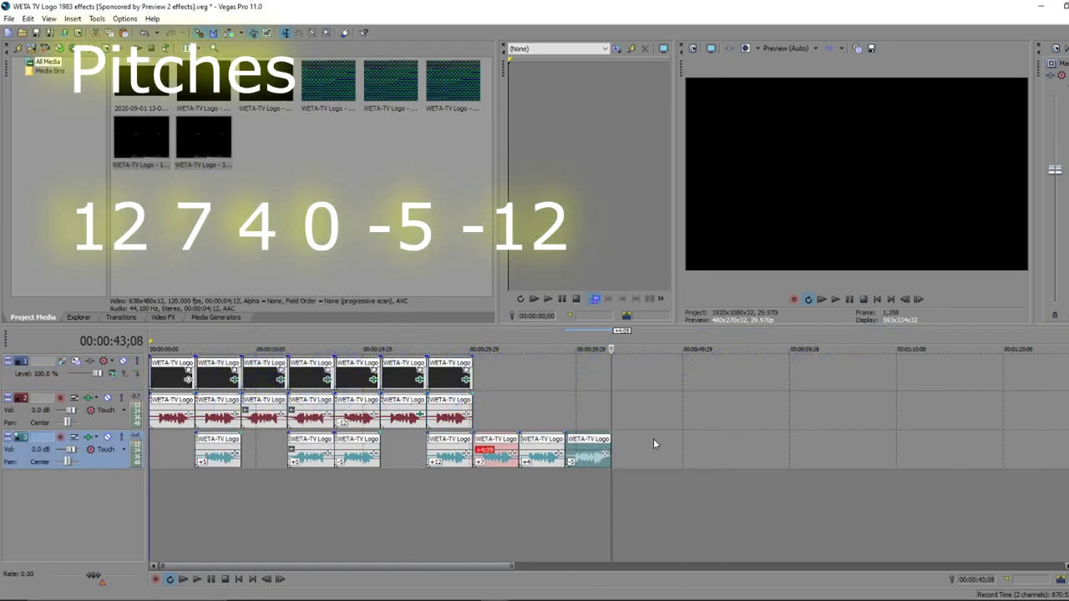
Paste a fifth audio copy after the -5 one and lower its pitch to -12
{"action": "key", "text": "ctrl+v"}
{"action": "key", "text": "minus"}
{"action": "key", "text": "minus"}
{"action": "key", "text": "minus"}
{"action": "key", "text": "minus"}
{"action": "key", "text": "minus"}
{"action": "key", "text": "minus"}
{"action": "key", "text": "minus"}
{"action": "key", "text": "minus"}
{"action": "key", "text": "minus"}
{"action": "key", "text": "minus"}
{"action": "key", "text": "minus"}
{"action": "key", "text": "minus"}
{"action": "key", "text": "minus"}
{"action": "key", "text": "minus"}
{"action": "key", "text": "minus"}
{"action": "key", "text": "minus"}
{"action": "key", "text": "minus"}
Move the +7, +4 and -5 copies onto separate new audio tracks, stacked beneath the seventh clip, and play the result
{"action": "left_click_drag", "start_coordinate": [495, 452], "coordinate": [450, 490]}
{"action": "left_click_drag", "start_coordinate": [542, 451], "coordinate": [449, 528]}
{"action": "left_click_drag", "start_coordinate": [588, 451], "coordinate": [451, 543]}
{"action": "key", "text": "space"}
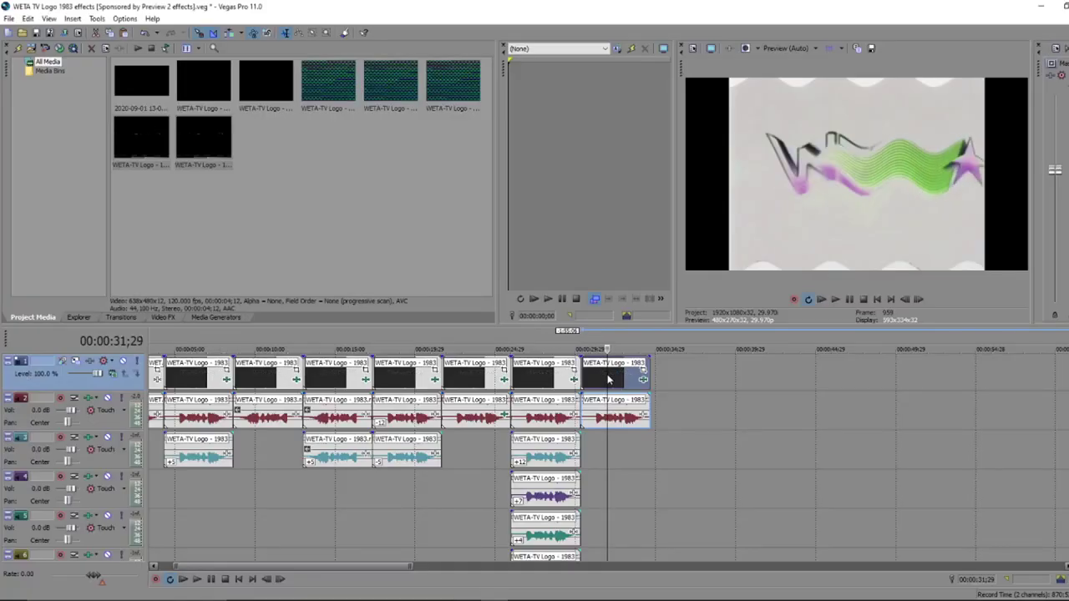
Review the Invert, HSL Adjust and Wave settings on the eighth clip's video event
{"action": "right_click", "coordinate": [607, 380]}
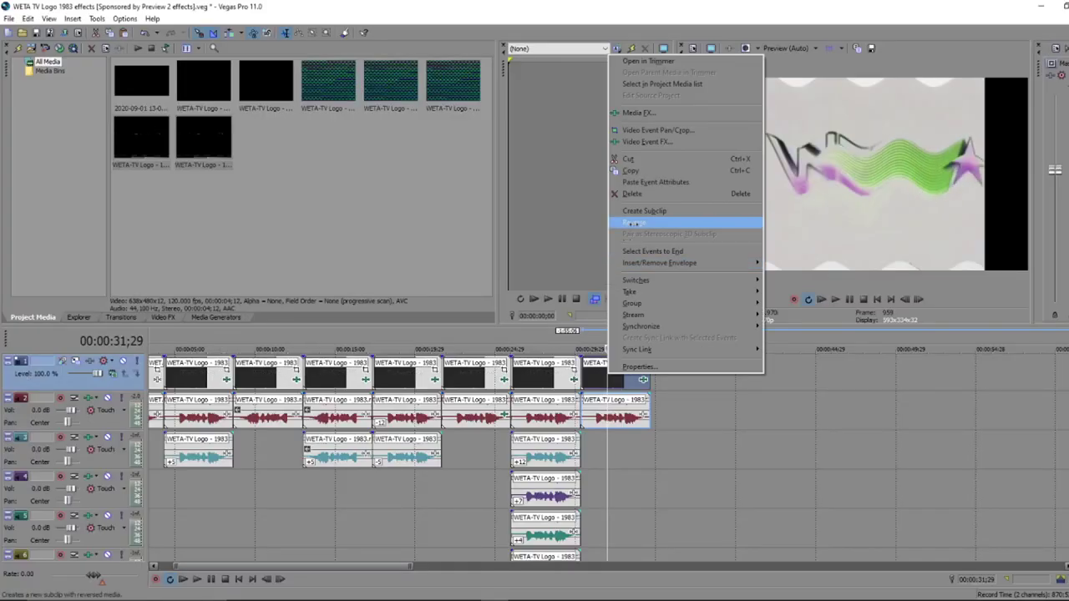
{"action": "left_click", "coordinate": [643, 142]}
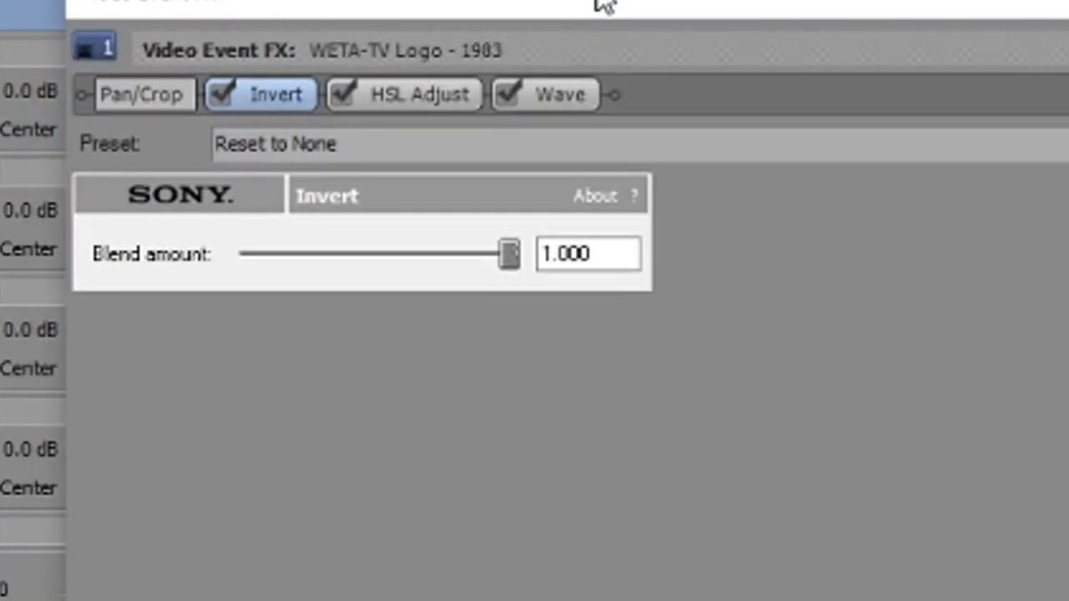
{"action": "left_click", "coordinate": [436, 96]}
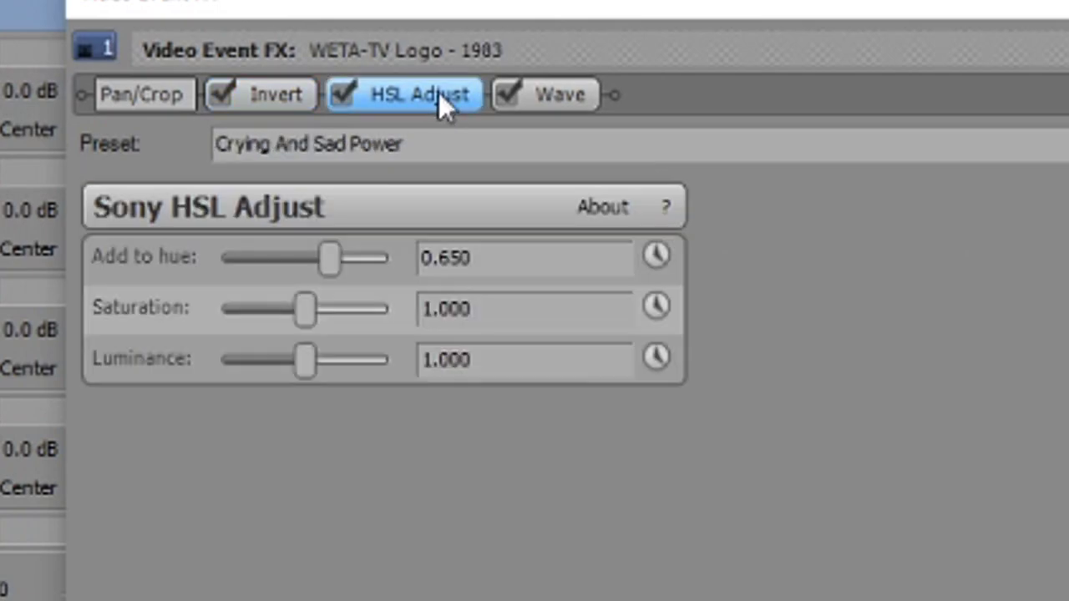
{"action": "left_click", "coordinate": [561, 92]}
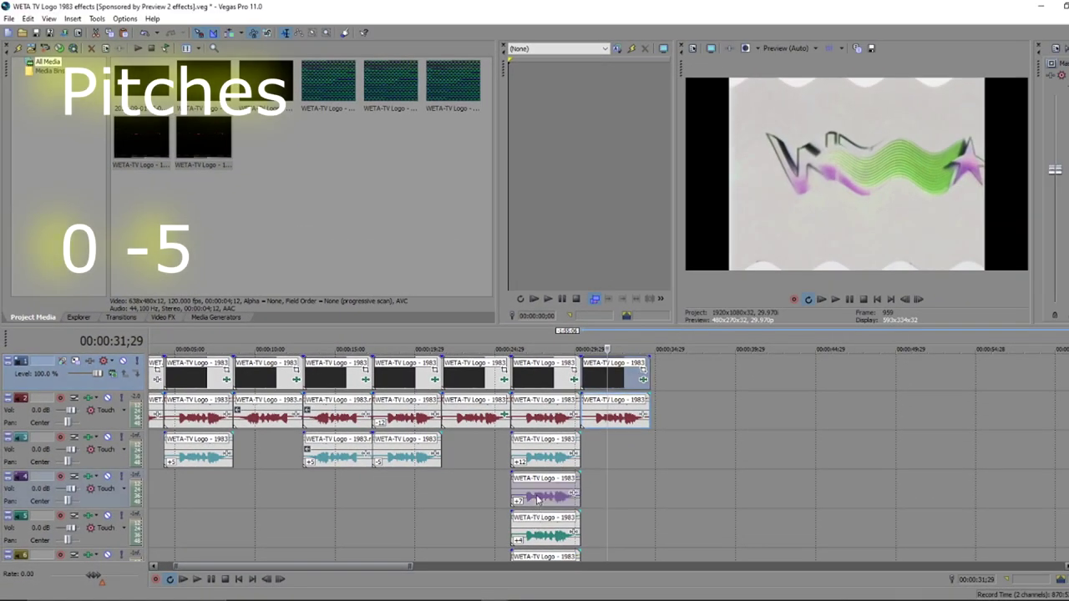
Copy the seventh clip's +7 audio to the lower audio track under the eighth clip with a pitch change of -5
{"action": "right_click", "coordinate": [537, 499]}
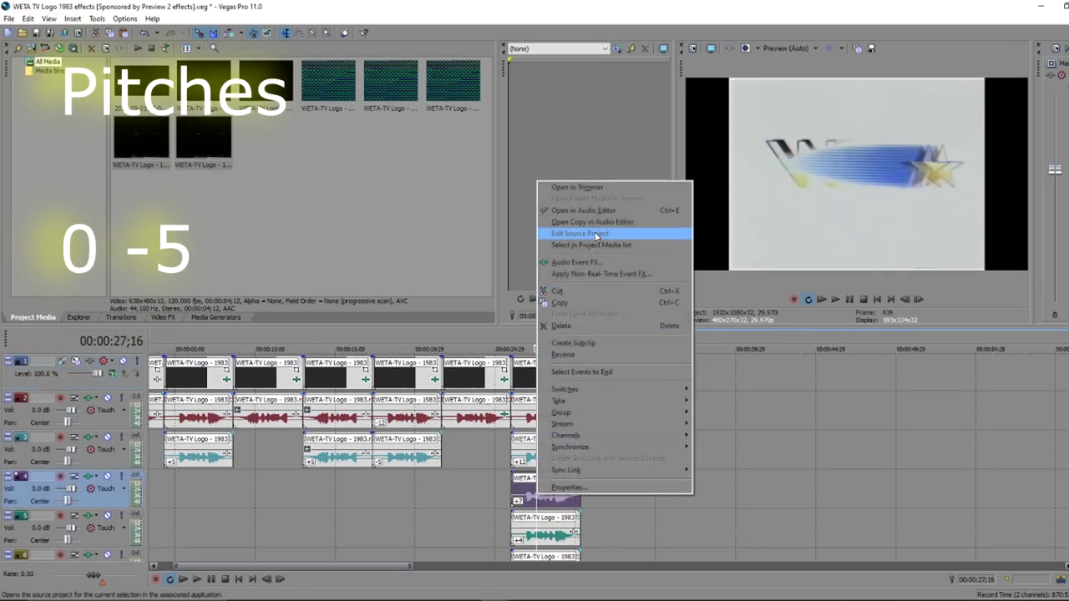
{"action": "left_click", "coordinate": [568, 304]}
{"action": "left_click", "coordinate": [582, 455]}
{"action": "right_click", "coordinate": [590, 455]}
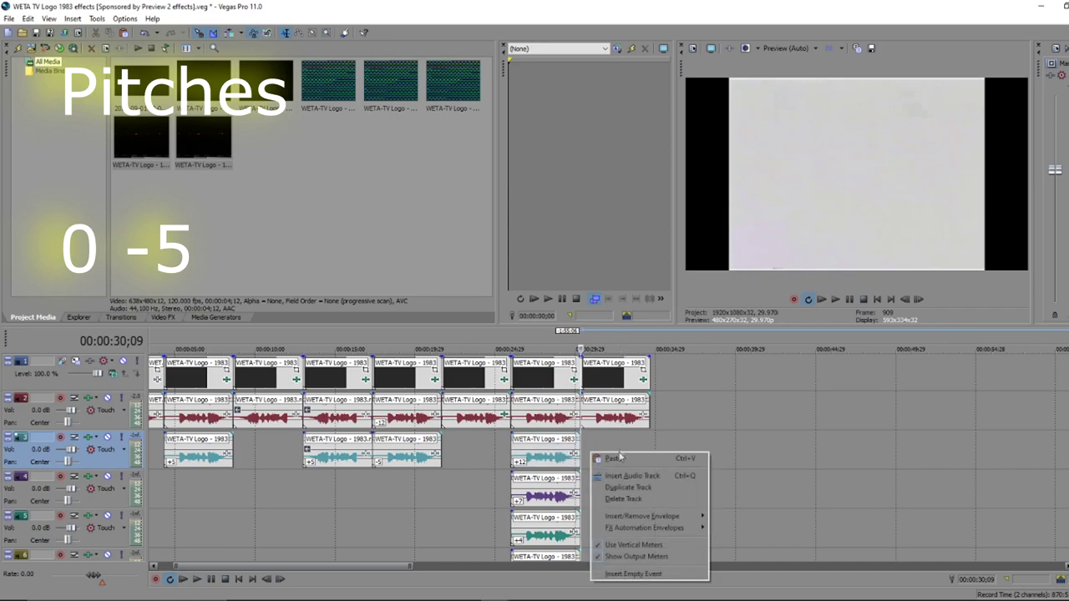
{"action": "left_click", "coordinate": [606, 459]}
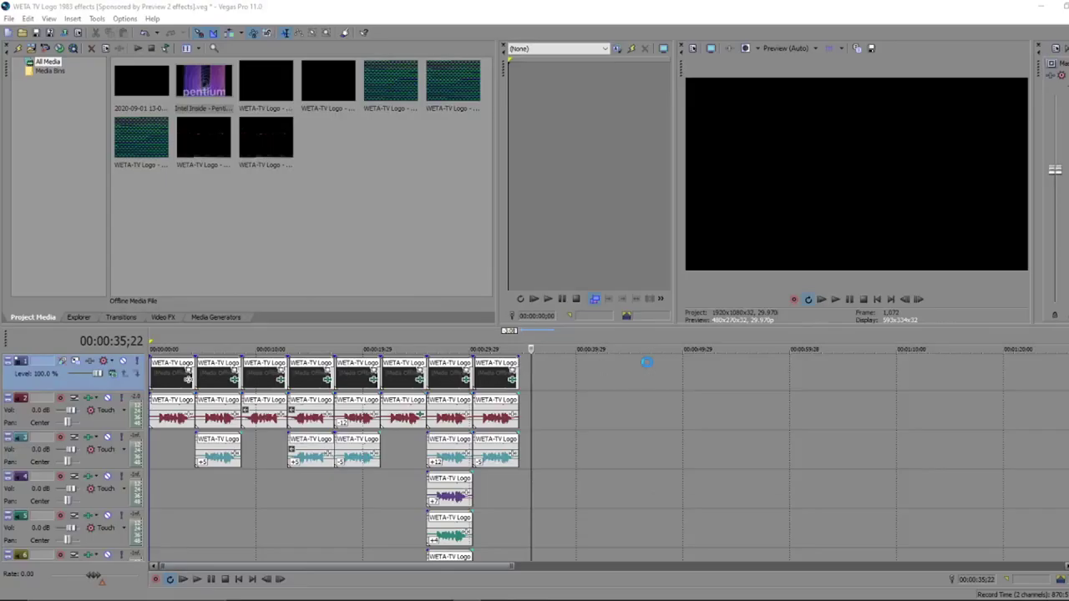
Insert a video track above the others and paste a copy of the first clip there, starting where the eighth clip ends
{"action": "right_click", "coordinate": [647, 362]}
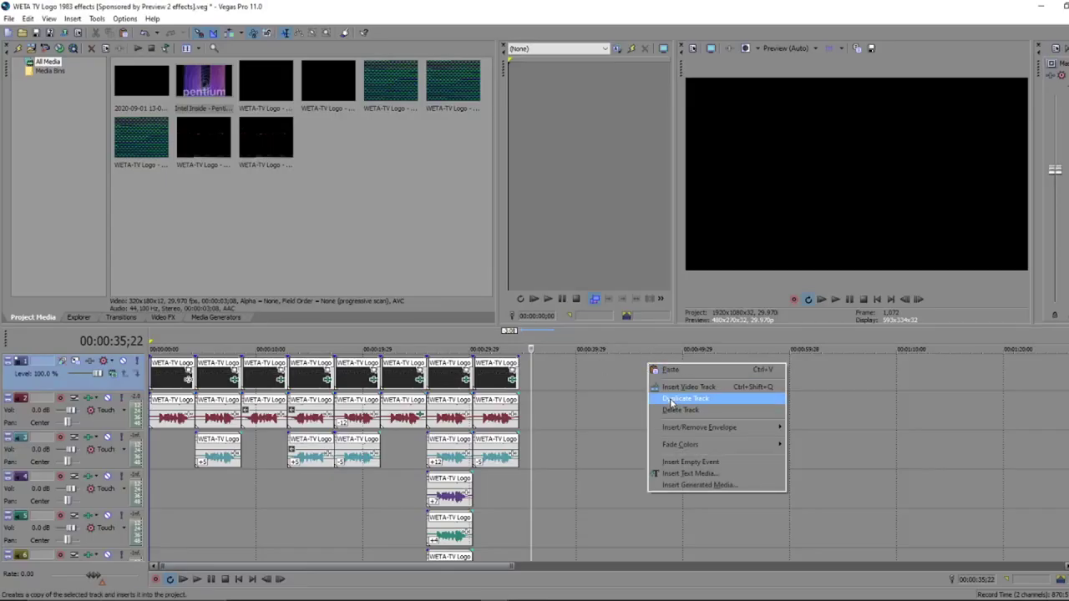
{"action": "left_click", "coordinate": [687, 387]}
{"action": "left_click", "coordinate": [161, 409]}
{"action": "right_click", "coordinate": [161, 409]}
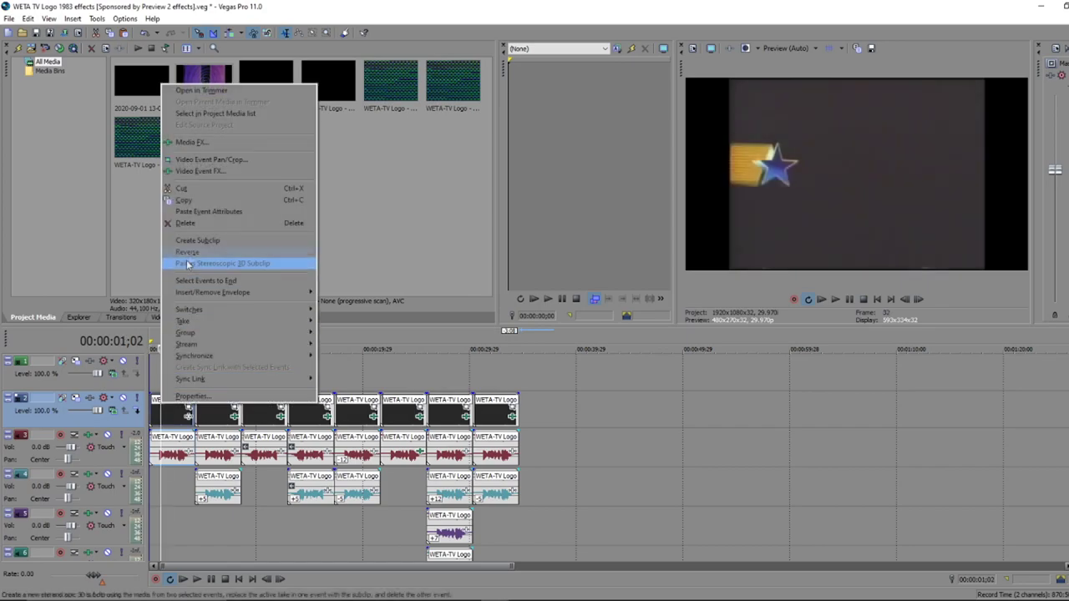
{"action": "left_click", "coordinate": [200, 199]}
{"action": "left_click", "coordinate": [524, 370]}
{"action": "right_click", "coordinate": [524, 370]}
{"action": "left_click", "coordinate": [544, 373]}
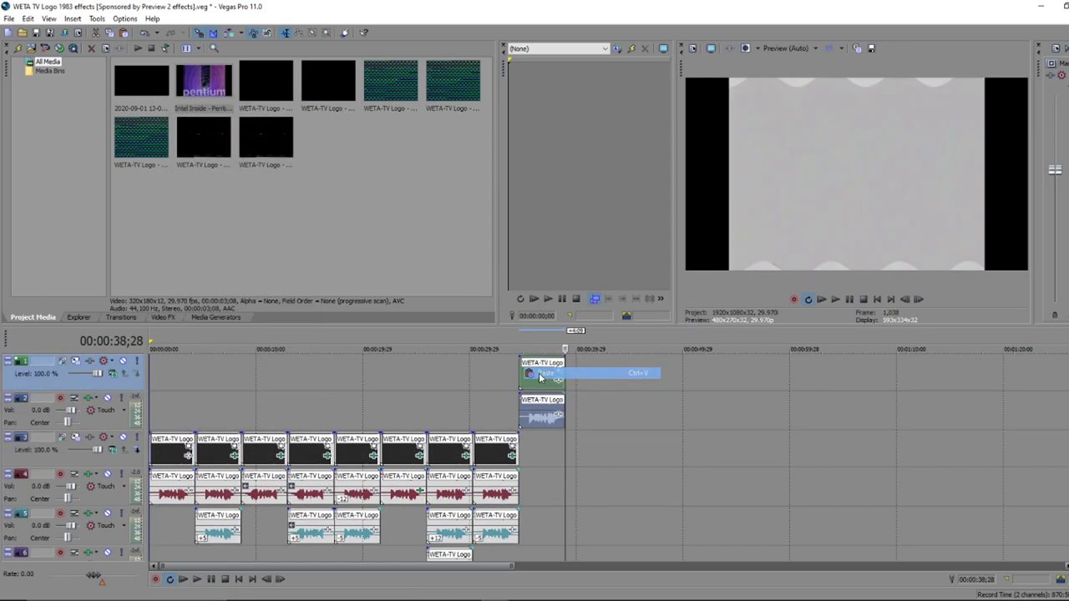
Insert another top video track and place the Intel Inside Pentium II animation on it, aligned with the start of the pasted WETA clip
{"action": "right_click", "coordinate": [585, 367]}
{"action": "left_click", "coordinate": [633, 392]}
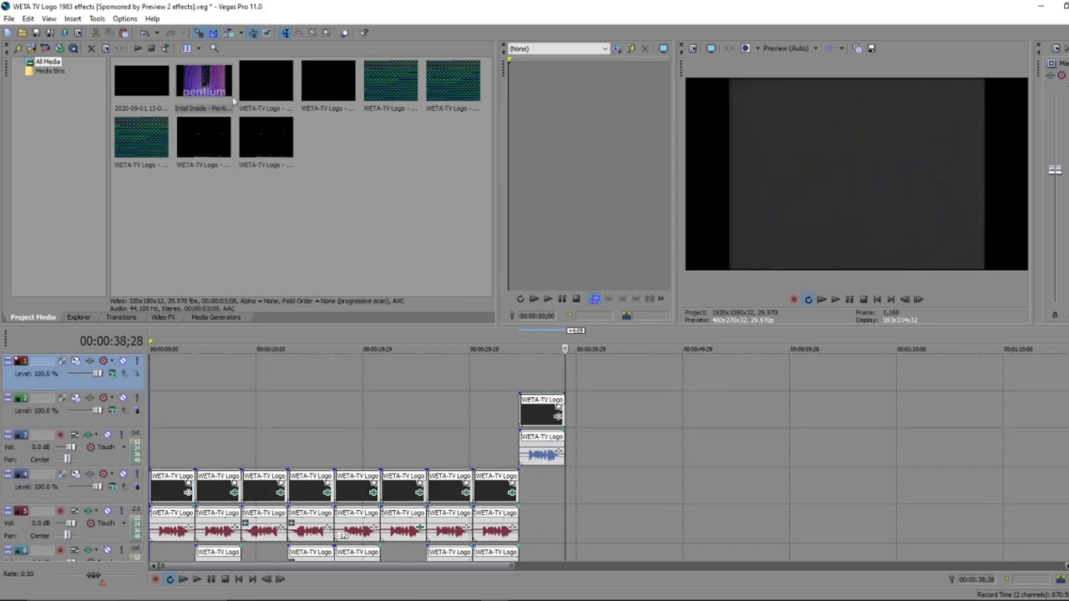
{"action": "left_click_drag", "start_coordinate": [204, 80], "coordinate": [408, 278]}
{"action": "left_click_drag", "start_coordinate": [523, 370], "coordinate": [522, 370]}
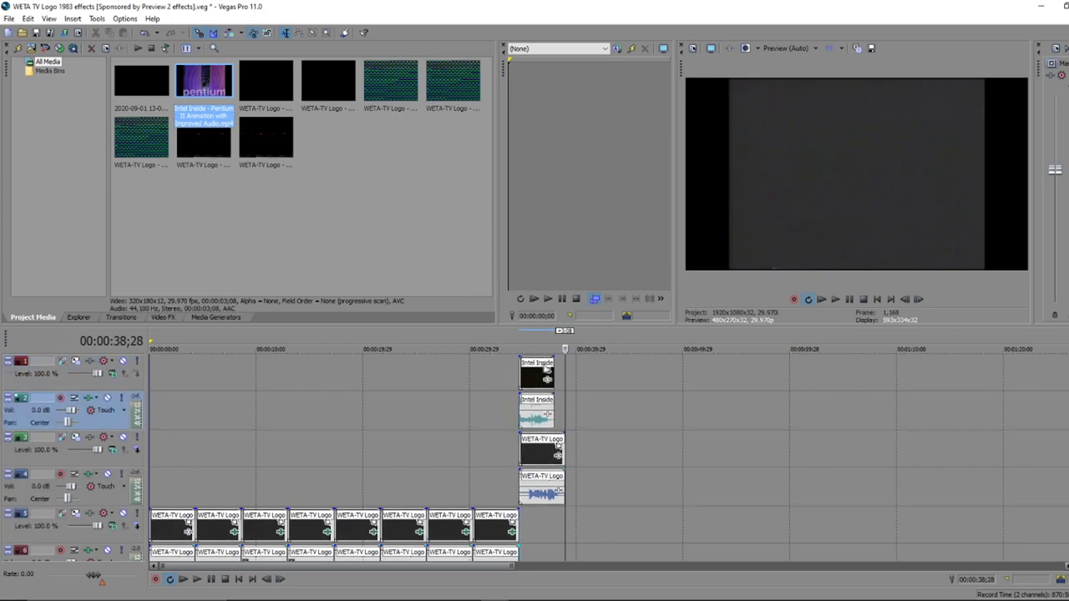
Time-stretch the Intel Inside clip to match the length of the WETA clip beneath it
{"action": "left_click", "coordinate": [536, 377]}
{"action": "scroll", "coordinate": [645, 377], "scroll_direction": "up", "scroll_amount": 2}
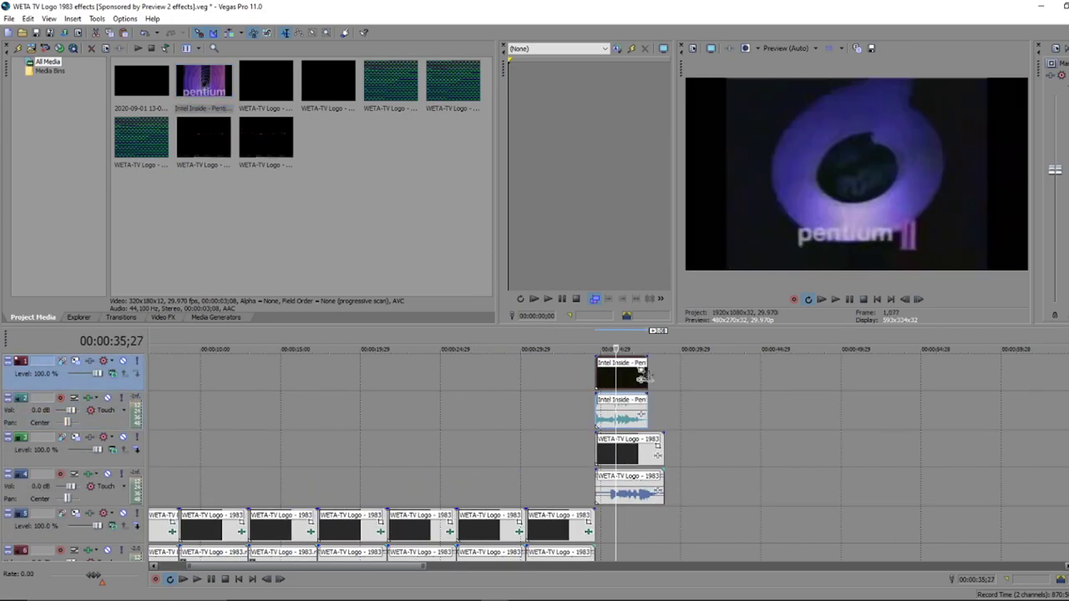
{"action": "left_click_drag", "start_coordinate": [643, 370], "coordinate": [660, 369]}
{"action": "left_click", "coordinate": [625, 376]}
Pan the Intel Inside audio track 100% left and the pasted WETA clip's audio track 100% right
{"action": "left_click_drag", "start_coordinate": [144, 343], "coordinate": [332, 343]}
{"action": "left_click_drag", "start_coordinate": [160, 423], "coordinate": [109, 428]}
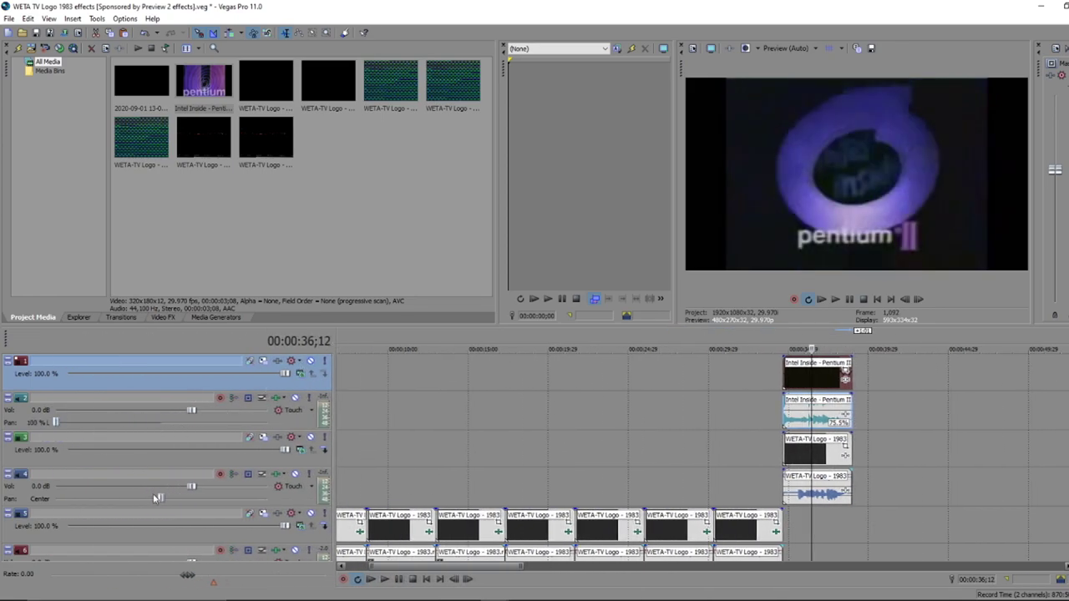
Render only the Intel Inside clip's time range as a Wave file at 48,000 Hz, 32 Bit (IEEE Float), Stereo, PCM, marked as favorite
{"action": "double_click", "coordinate": [796, 380]}
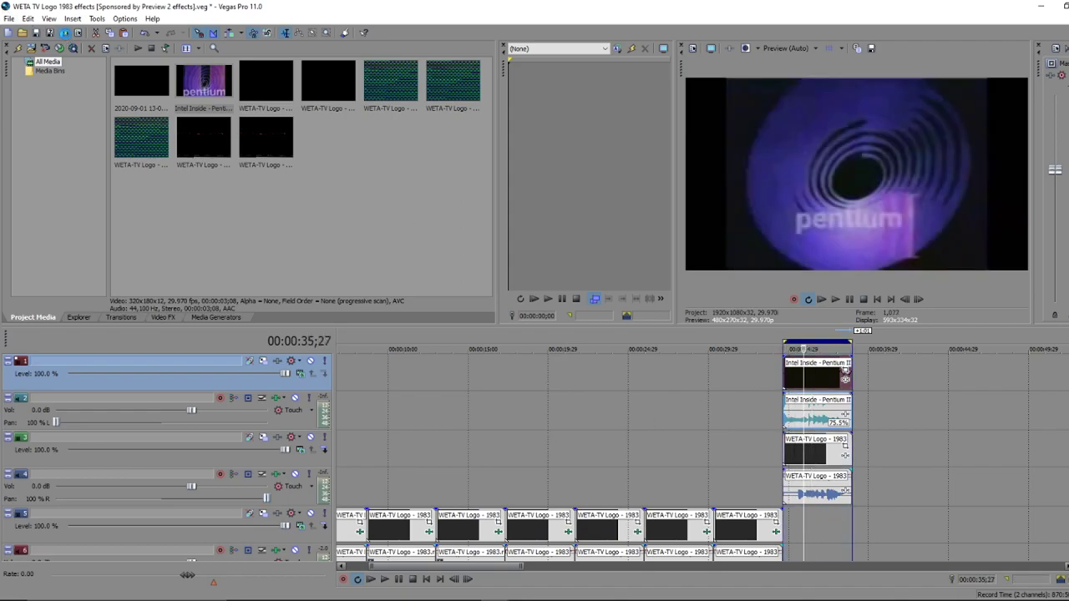
{"action": "left_click", "coordinate": [64, 32]}
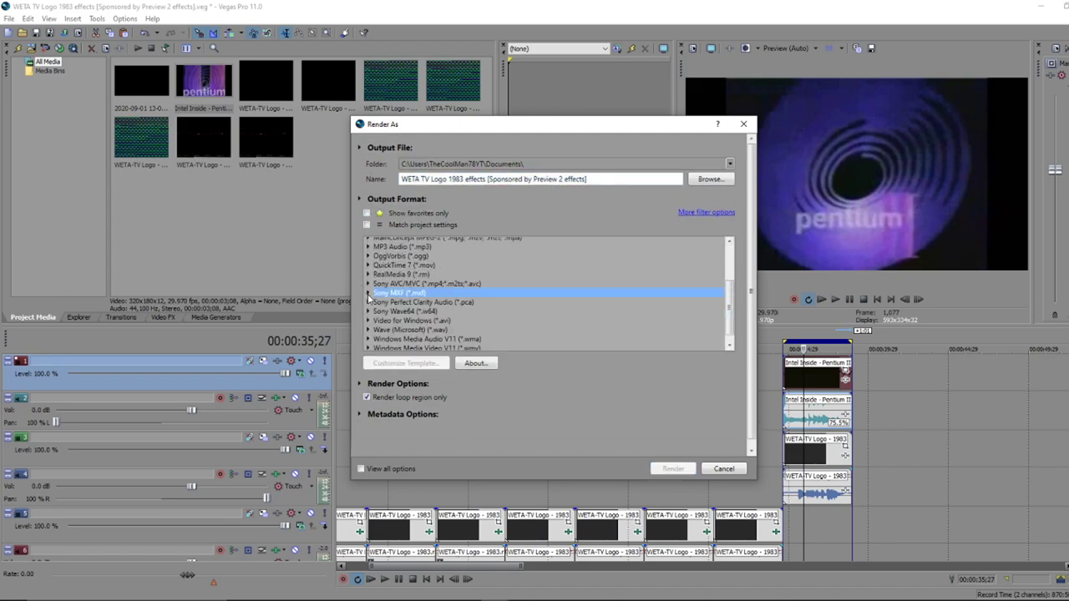
{"action": "scroll", "coordinate": [413, 322], "scroll_direction": "down", "scroll_amount": 2}
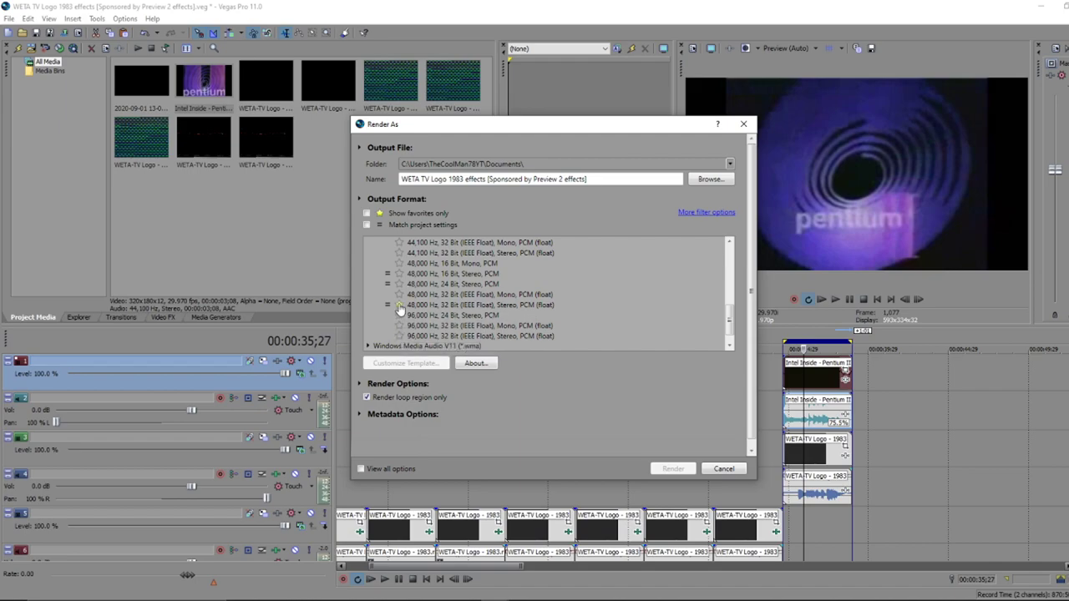
{"action": "left_click", "coordinate": [429, 306]}
{"action": "left_click", "coordinate": [366, 213]}
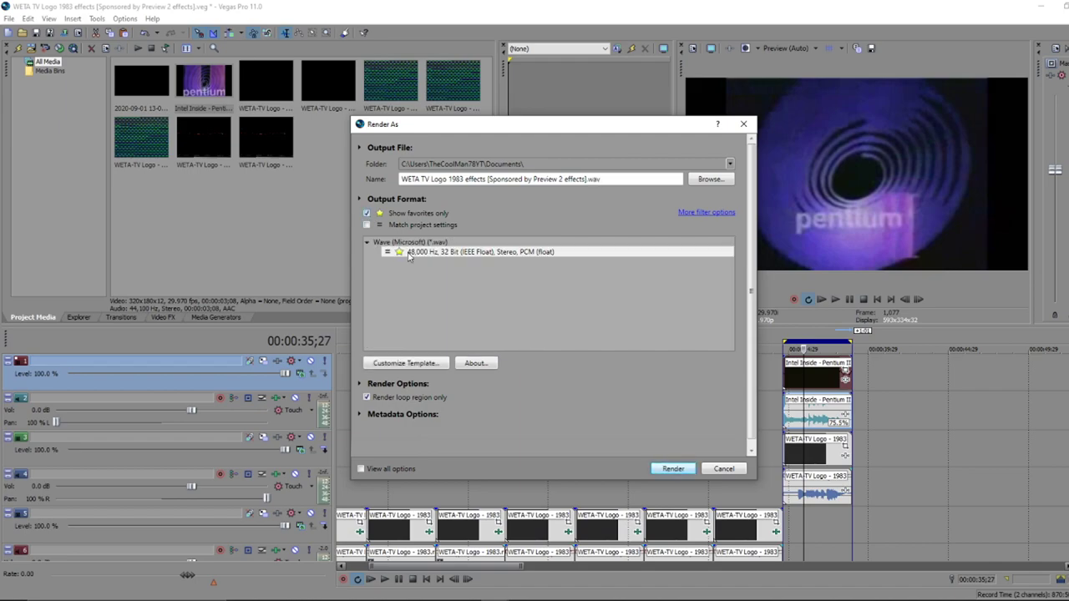
{"action": "left_click", "coordinate": [673, 470]}
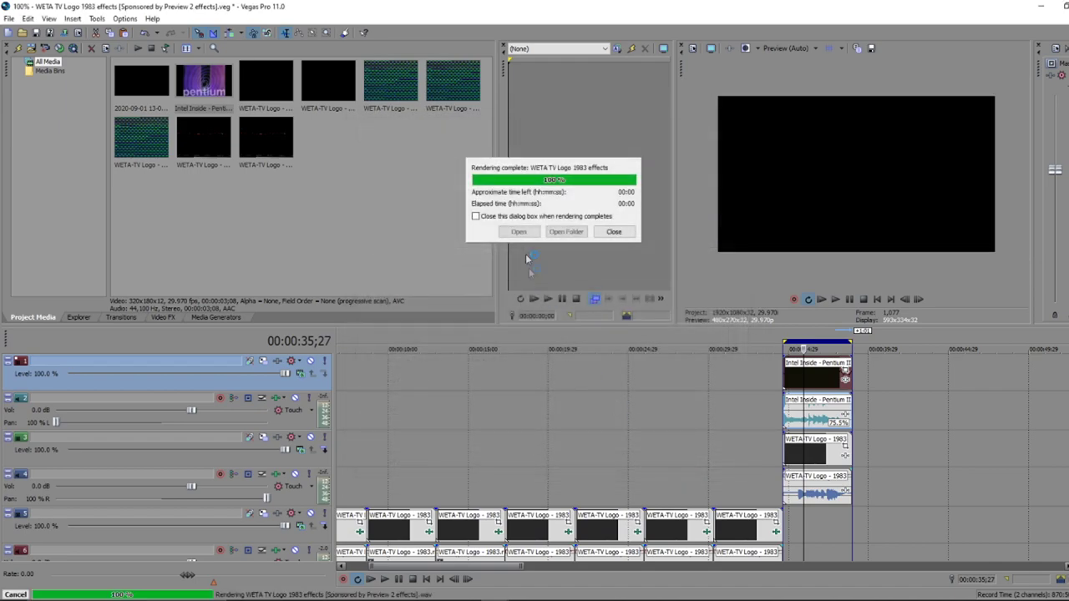
Locate the rendered WAV file in its folder and import it into Audacity, making a copy of the file before editing
{"action": "left_click", "coordinate": [562, 233]}
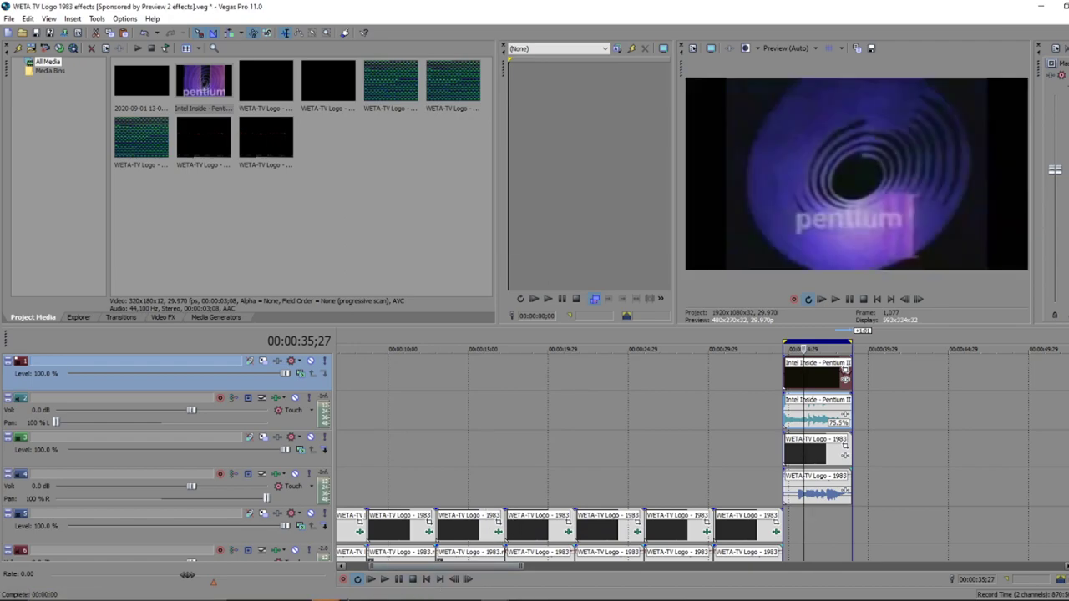
{"action": "left_click", "coordinate": [326, 599]}
{"action": "left_click", "coordinate": [346, 563]}
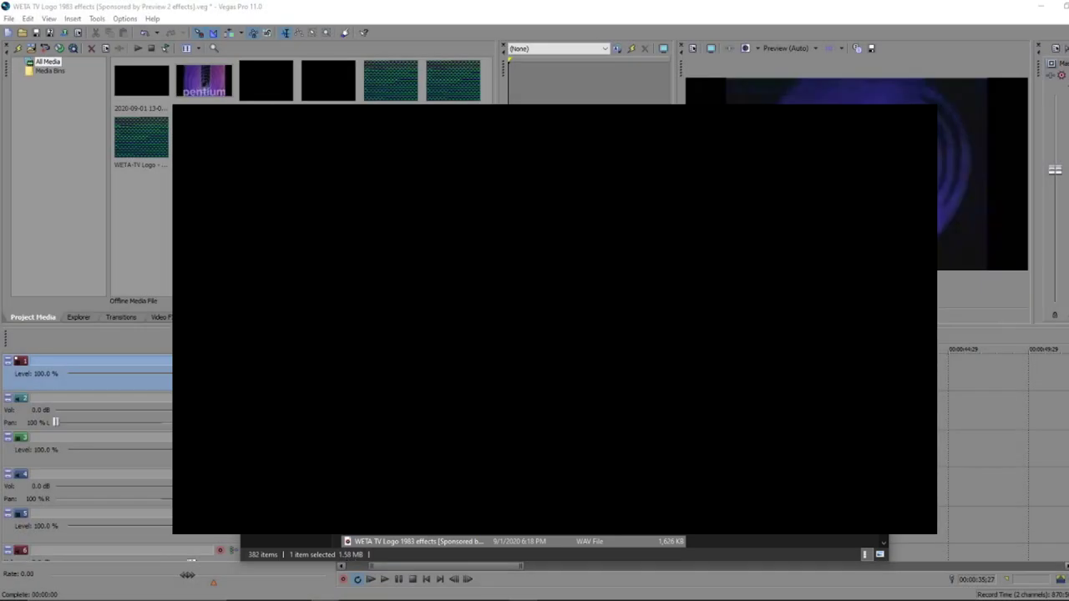
{"action": "key", "text": "alt+Tab"}
{"action": "left_click", "coordinate": [375, 527]}
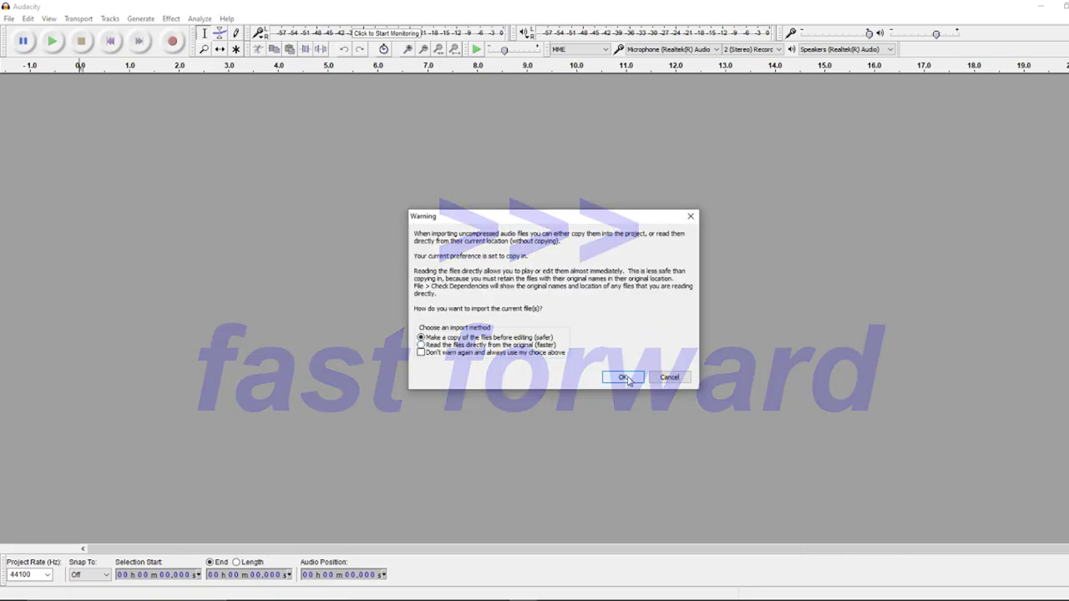
{"action": "left_click", "coordinate": [625, 377]}
Apply the Vocoder effect to the whole track with distance 20, both channels, 40 bands and 100% original audio amplitude
{"action": "key", "text": "ctrl+a"}
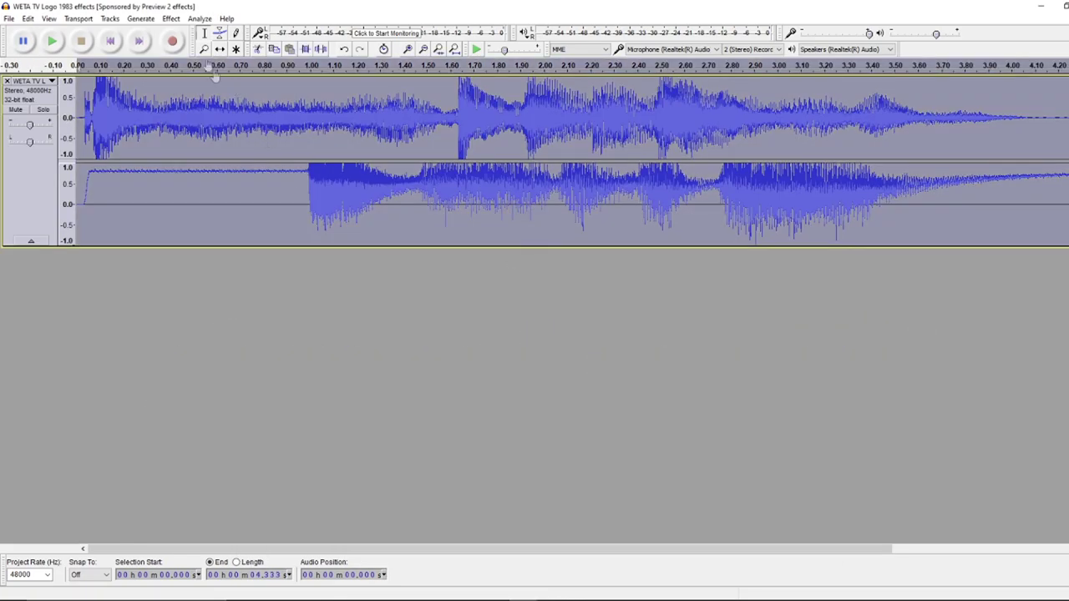
{"action": "left_click", "coordinate": [171, 19]}
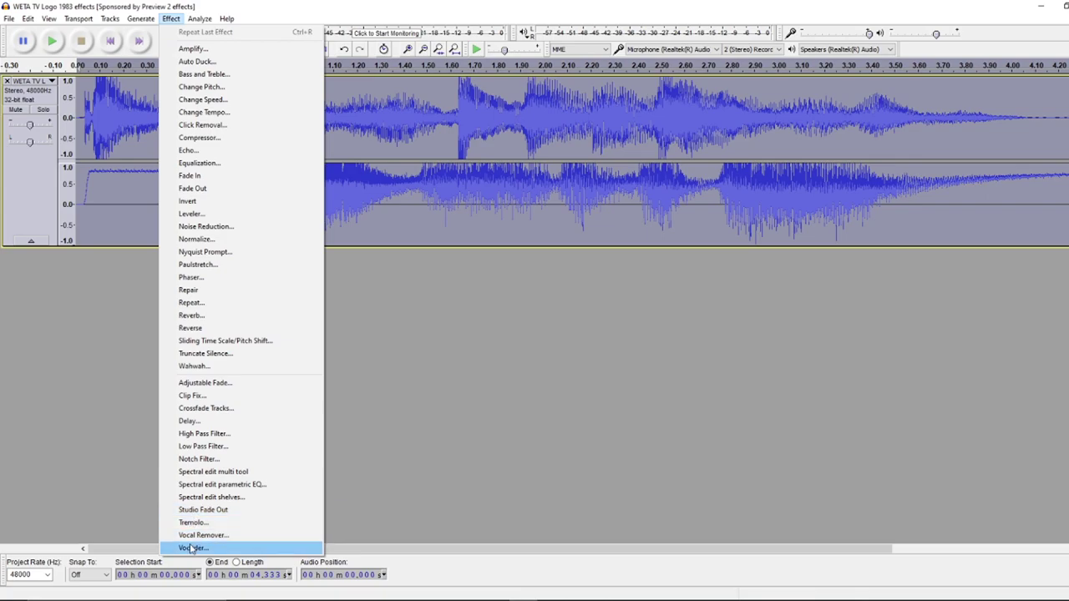
{"action": "left_click", "coordinate": [193, 548]}
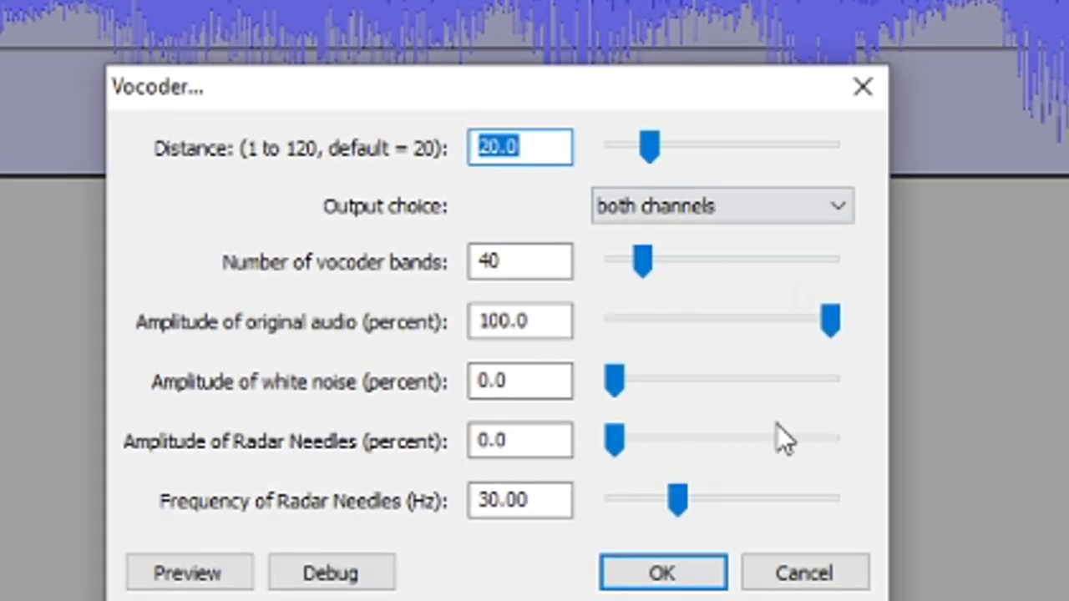
{"action": "left_click", "coordinate": [662, 575]}
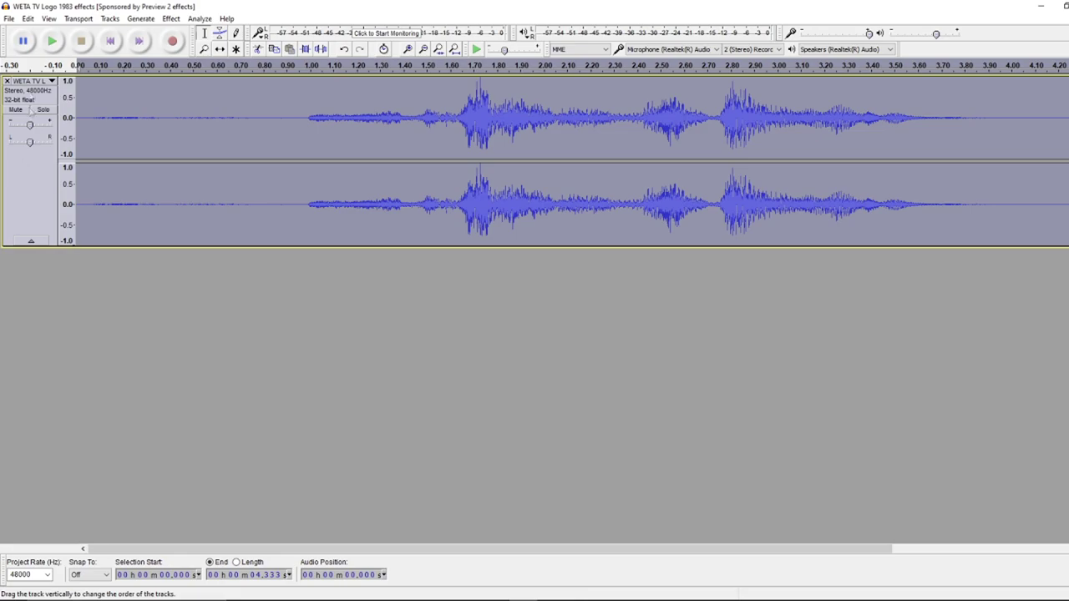
Export the vocoded audio to Downloads as a signed 16 bit PCM WAV named oklol and import it into the Vegas Pro project media
{"action": "left_click", "coordinate": [9, 18]}
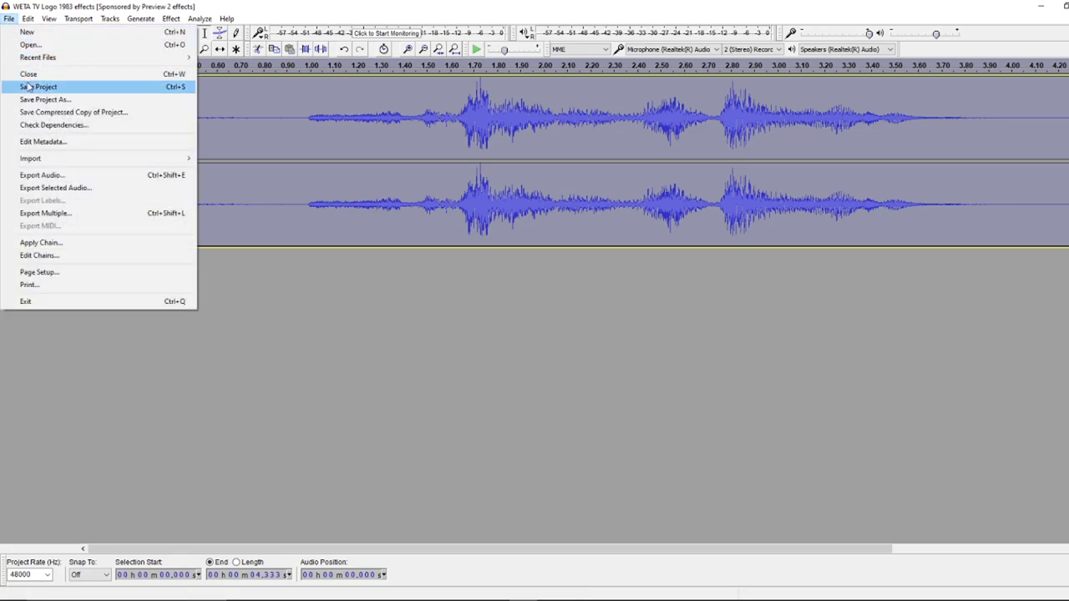
{"action": "left_click", "coordinate": [40, 175]}
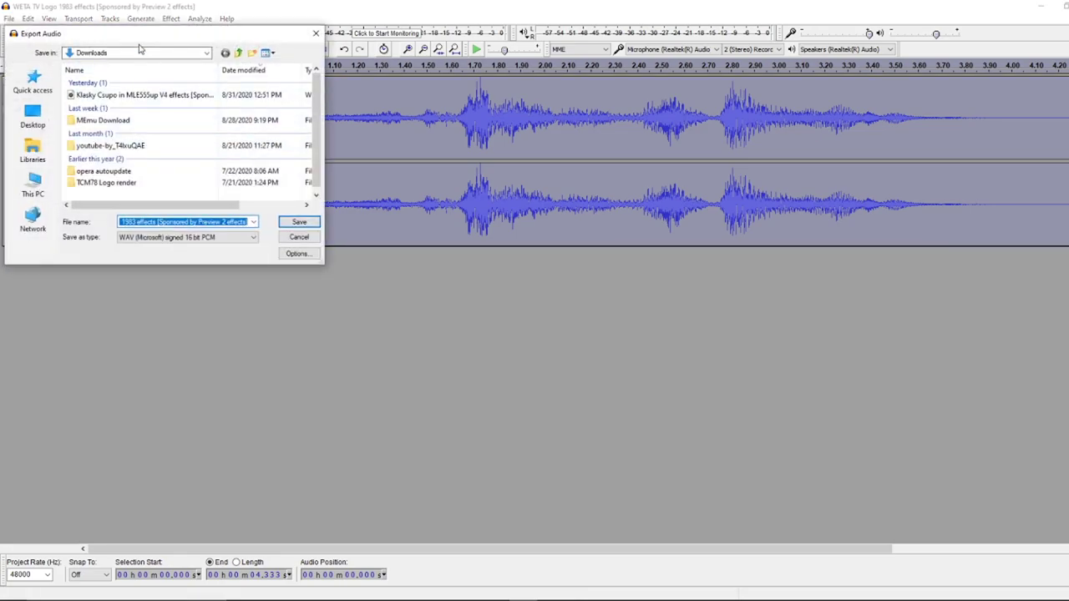
{"action": "left_click_drag", "start_coordinate": [155, 11], "coordinate": [259, 90]}
{"action": "key", "text": "BackSpace"}
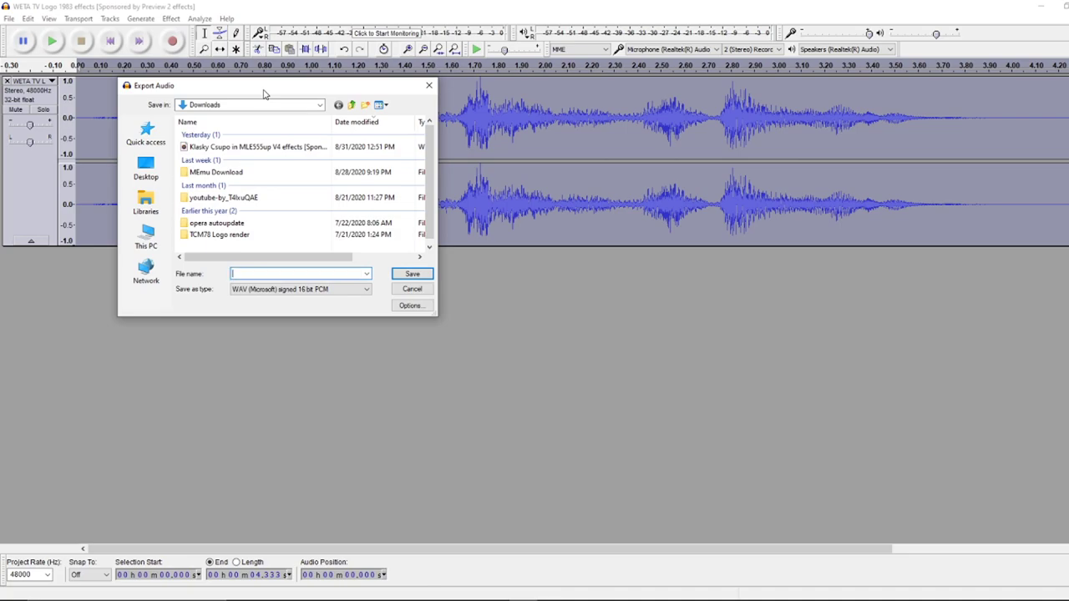
{"action": "key", "text": "Return"}
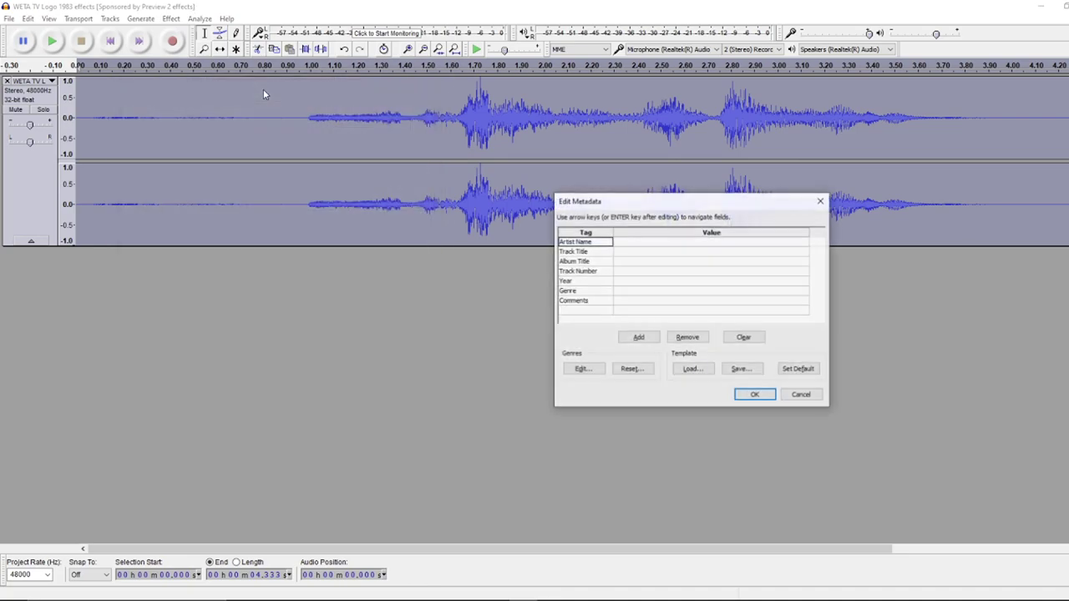
{"action": "left_click", "coordinate": [756, 395]}
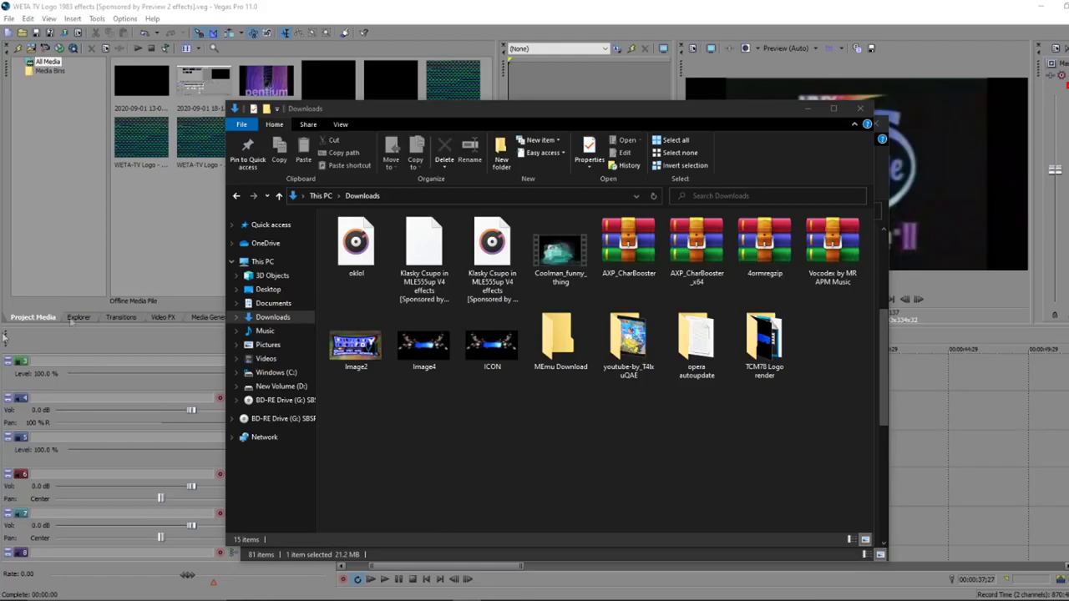
{"action": "left_click_drag", "start_coordinate": [355, 243], "coordinate": [165, 193]}
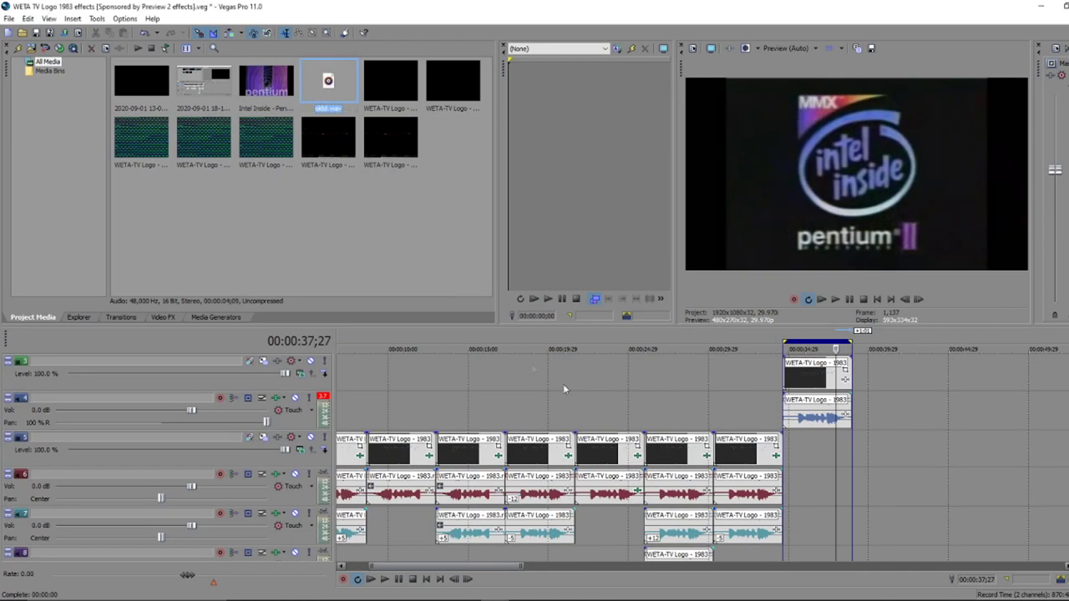
Delete the panned audio tracks of the Intel Inside clip and its WETA clip, keeping their video tracks
{"action": "scroll", "coordinate": [585, 381], "scroll_direction": "down", "scroll_amount": 2}
{"action": "right_click", "coordinate": [696, 412]}
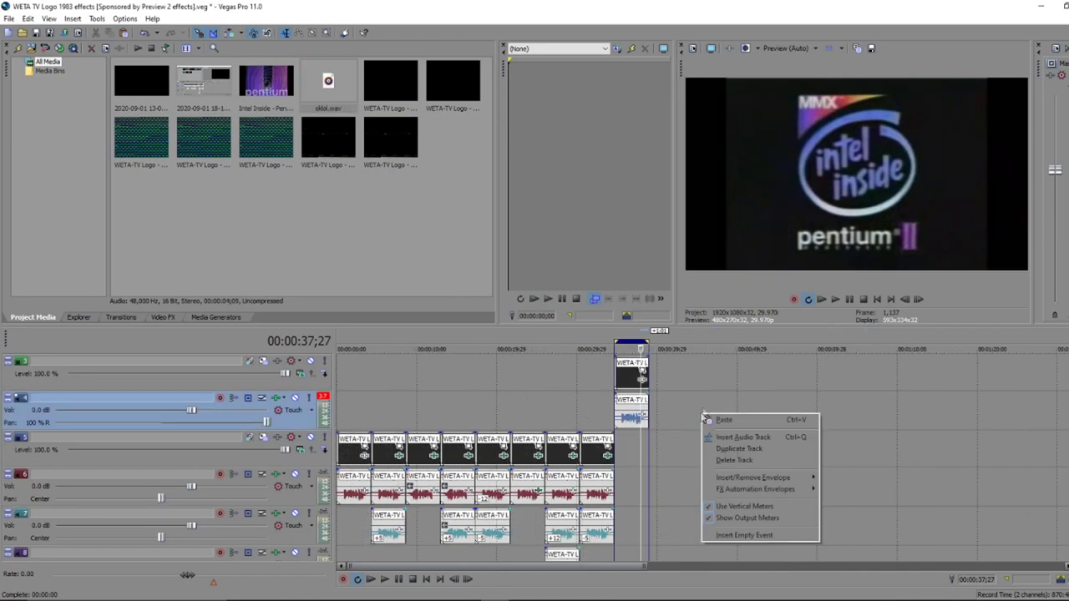
{"action": "left_click", "coordinate": [733, 462]}
{"action": "key", "text": "ctrl+z"}
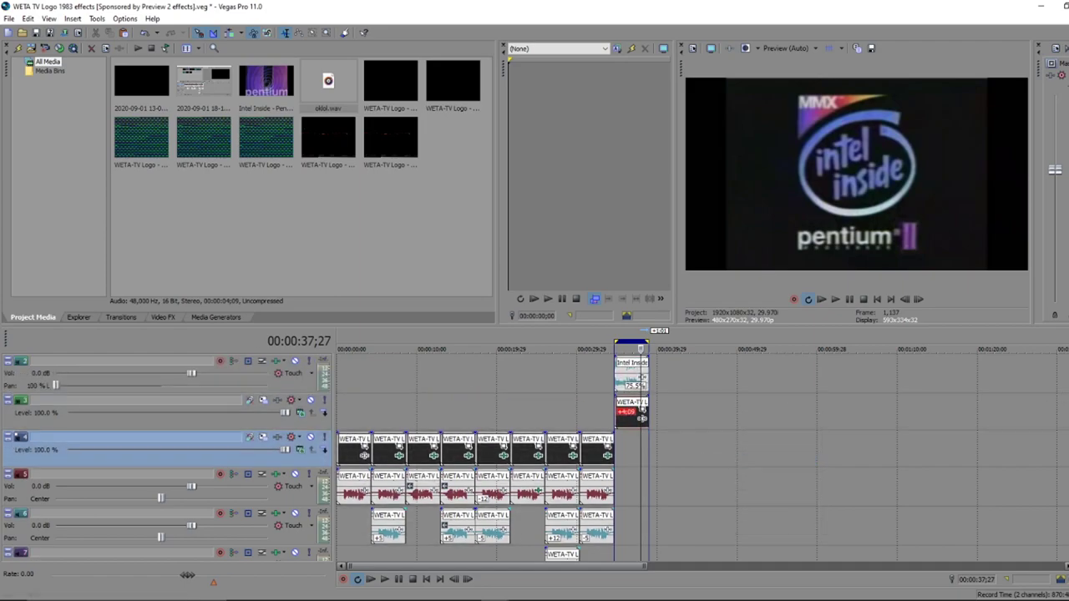
{"action": "right_click", "coordinate": [755, 369]}
{"action": "left_click", "coordinate": [791, 416]}
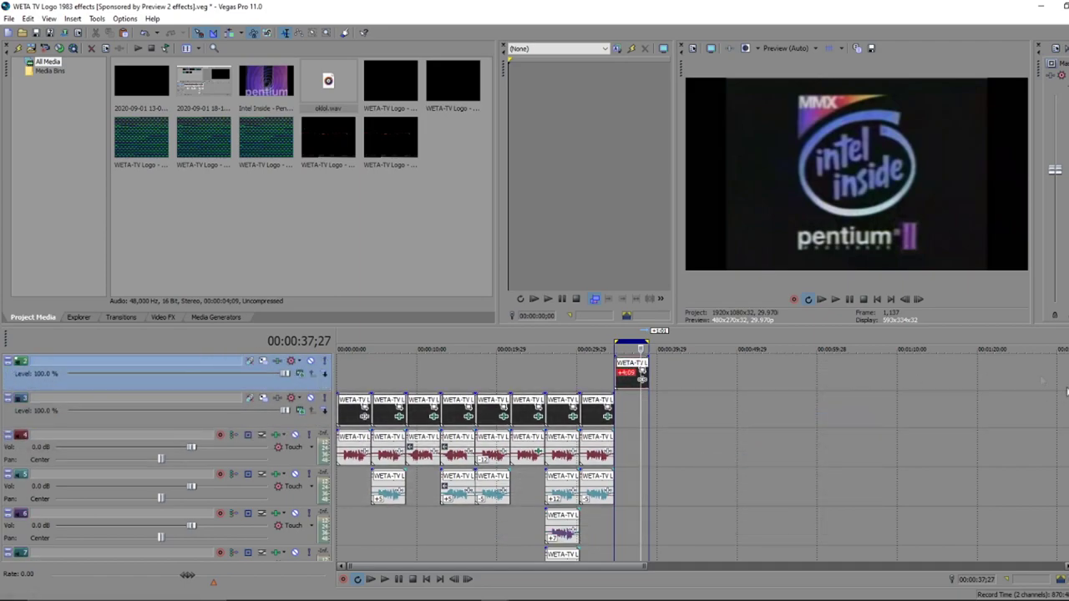
Try to lower the Intel Inside clip's opacity directly on its timeline event
{"action": "scroll", "coordinate": [747, 365], "scroll_direction": "up", "scroll_amount": 1}
{"action": "left_click", "coordinate": [619, 415]}
{"action": "scroll", "coordinate": [688, 406], "scroll_direction": "up", "scroll_amount": 3}
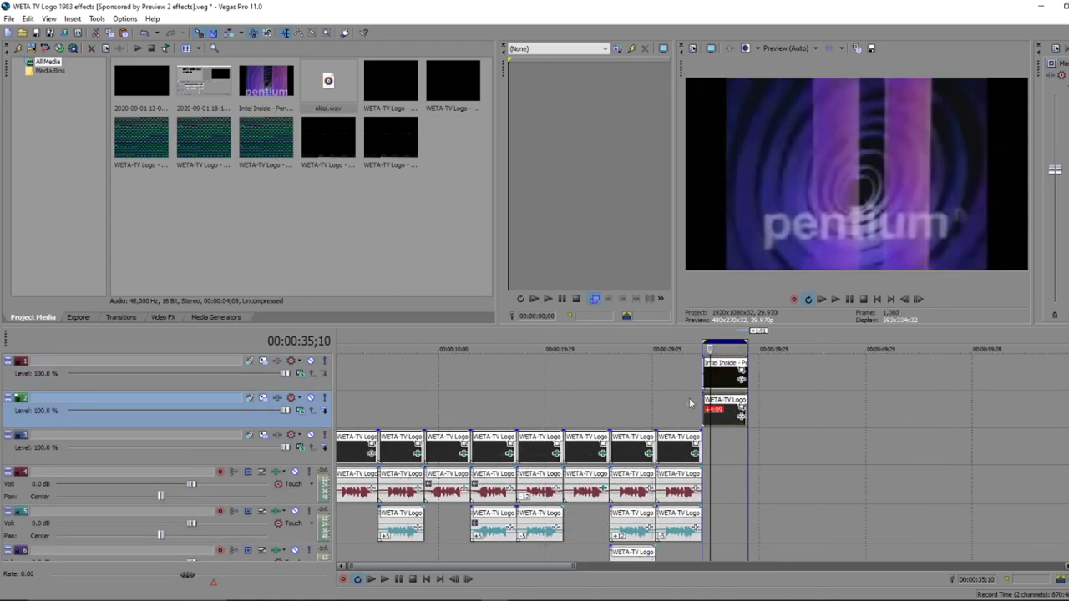
{"action": "left_click", "coordinate": [752, 377]}
{"action": "left_click", "coordinate": [737, 376]}
{"action": "scroll", "coordinate": [736, 376], "scroll_direction": "up", "scroll_amount": 3}
{"action": "left_click", "coordinate": [699, 365]}
{"action": "scroll", "coordinate": [699, 365], "scroll_direction": "up", "scroll_amount": 1}
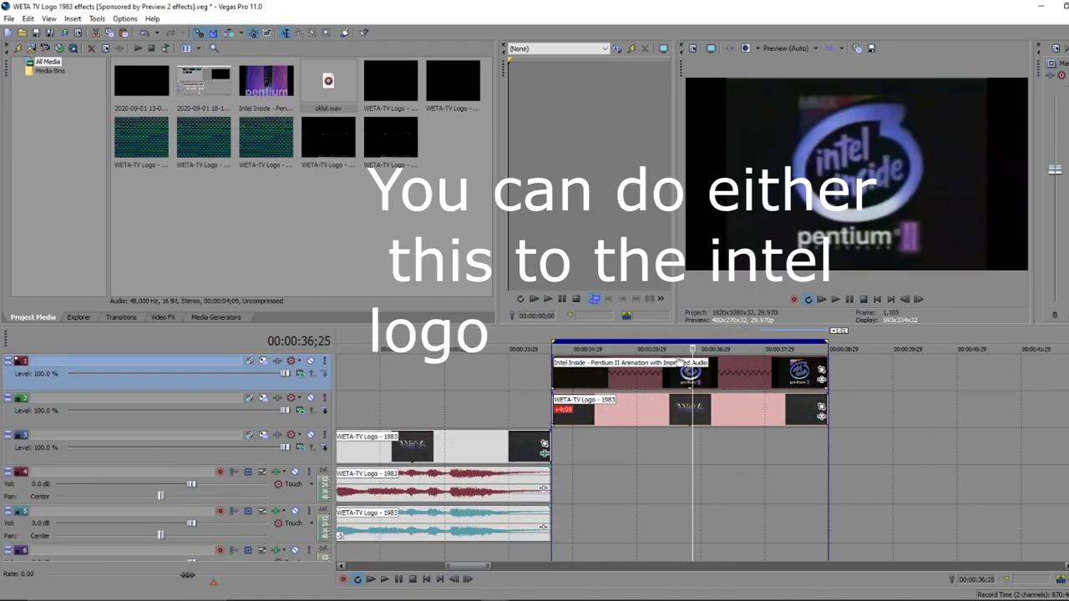
{"action": "mouse_move", "coordinate": [681, 362]}
{"action": "left_mouse_down"}
{"action": "mouse_move", "coordinate": [690, 372]}
{"action": "mouse_move", "coordinate": [661, 377]}
{"action": "mouse_move", "coordinate": [672, 356]}
{"action": "left_mouse_up"}
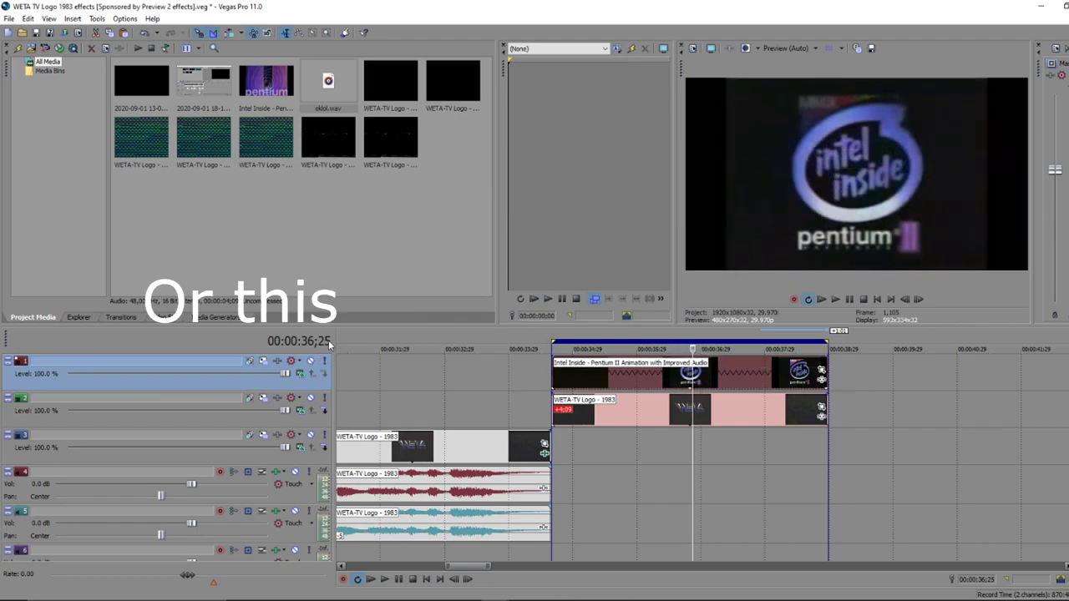
Set the Intel Inside video track's level to 60% and place oklol.wav beneath its clip on the main audio track
{"action": "left_click_drag", "start_coordinate": [334, 339], "coordinate": [646, 339]}
{"action": "left_click_drag", "start_coordinate": [600, 374], "coordinate": [389, 354]}
{"action": "scroll", "coordinate": [741, 423], "scroll_direction": "down", "scroll_amount": 1}
{"action": "scroll", "coordinate": [741, 426], "scroll_direction": "down", "scroll_amount": 2}
{"action": "left_click_drag", "start_coordinate": [335, 103], "coordinate": [380, 153]}
{"action": "left_click_drag", "start_coordinate": [760, 430], "coordinate": [805, 481]}
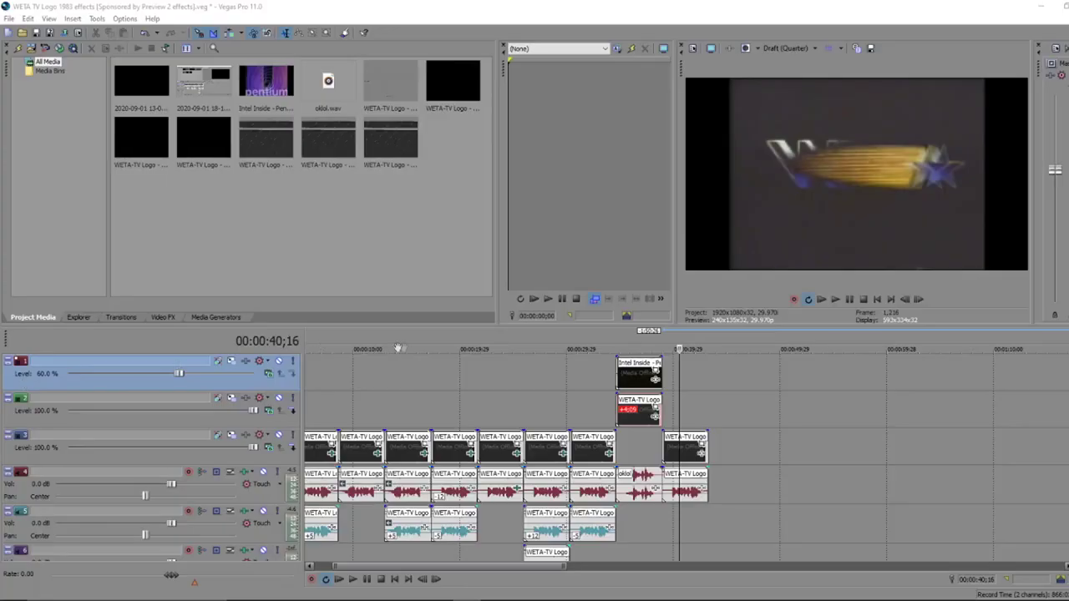
Insert a new topmost video track and add a Gradient test pattern above the last WETA clip
{"action": "right_click", "coordinate": [694, 378]}
{"action": "left_click", "coordinate": [719, 397]}
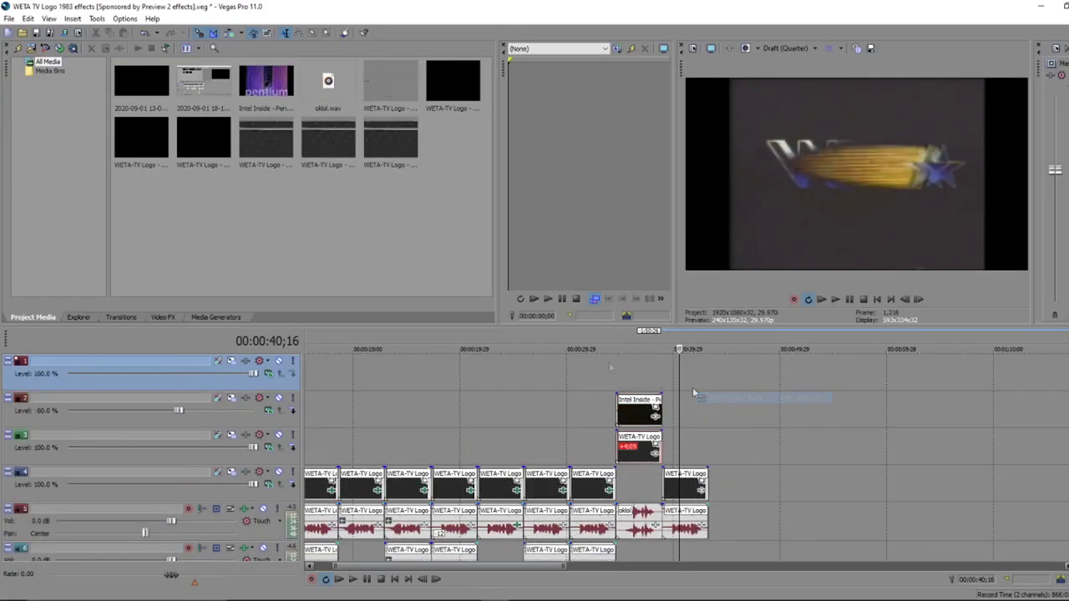
{"action": "left_click", "coordinate": [218, 317]}
{"action": "left_click", "coordinate": [65, 136]}
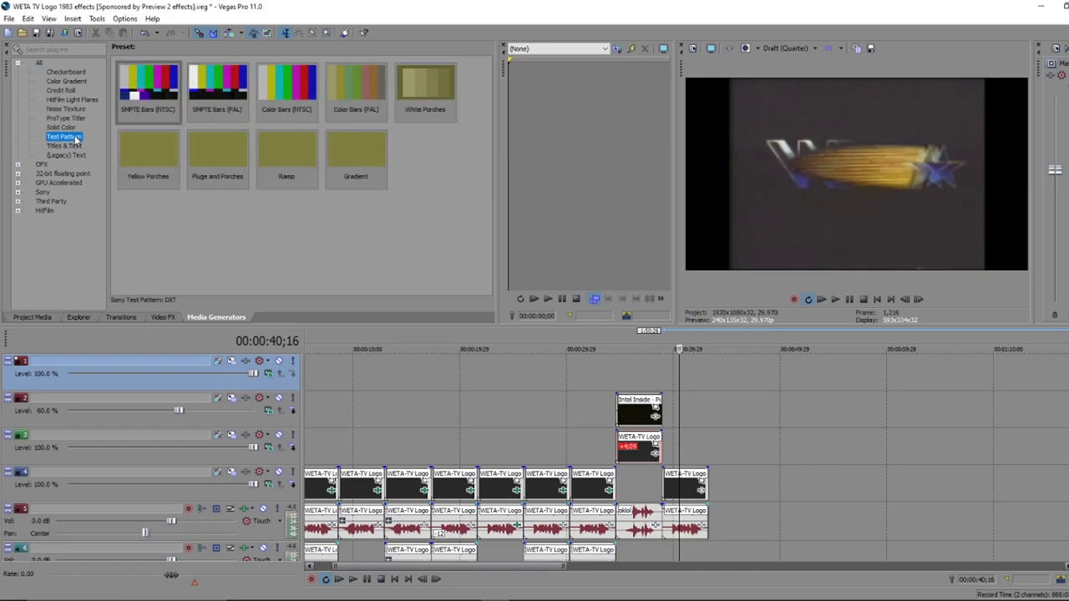
{"action": "left_click_drag", "start_coordinate": [372, 169], "coordinate": [673, 380]}
{"action": "left_click", "coordinate": [644, 303]}
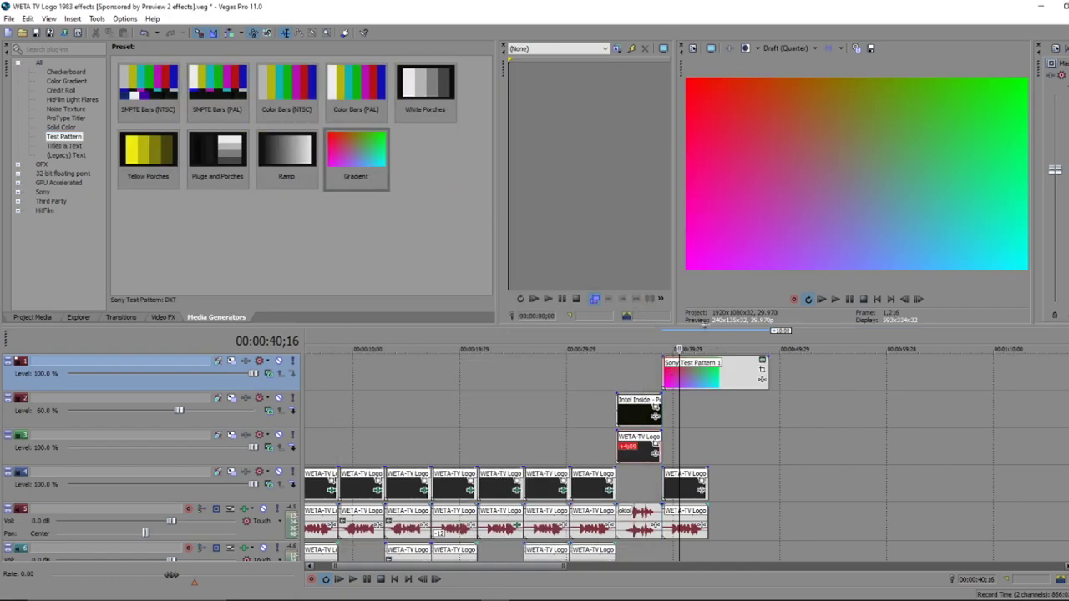
Trim the gradient test pattern to the WETA clip's length and change its track's compositing mode to blend with the logo
{"action": "left_click", "coordinate": [686, 380]}
{"action": "left_click_drag", "start_coordinate": [764, 377], "coordinate": [702, 383]}
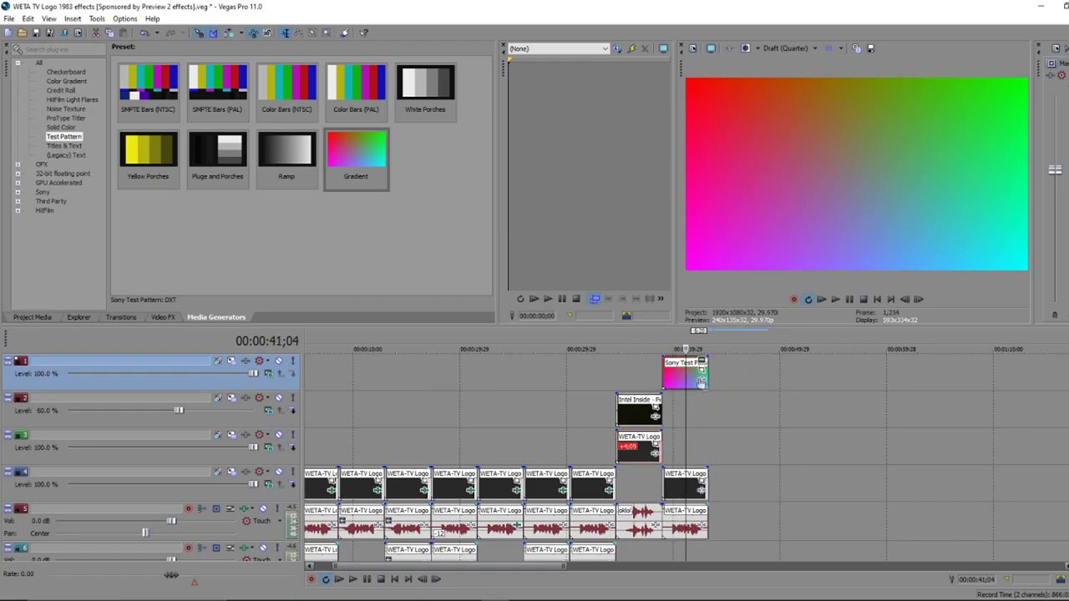
{"action": "left_click", "coordinate": [268, 374]}
{"action": "left_click", "coordinate": [299, 556]}
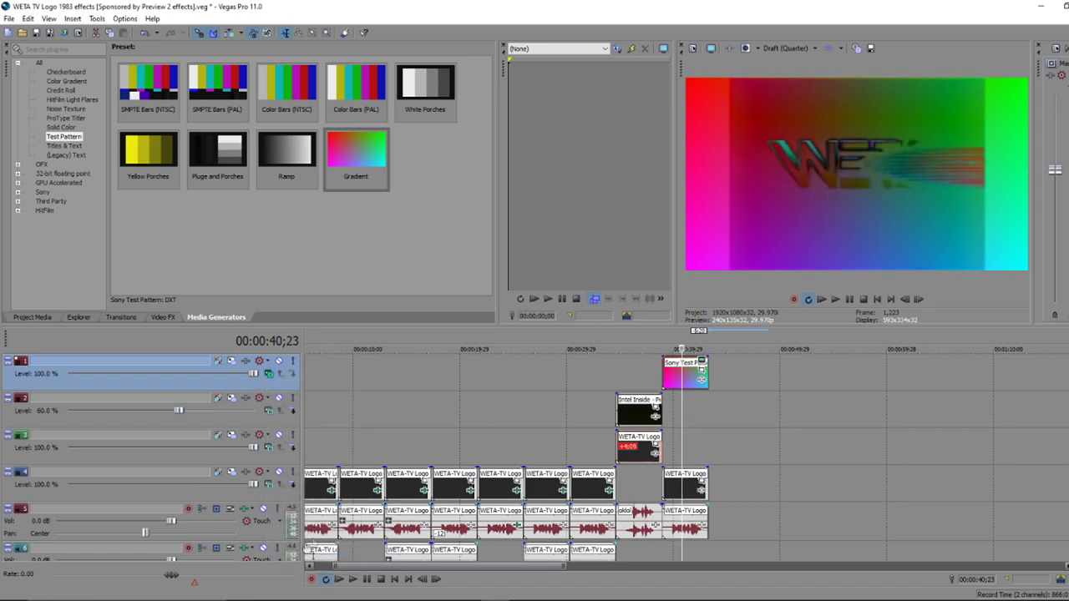
Copy the second-layer audio event pitched -5 and paste it under the audio of the gradient WETA clip
{"action": "scroll", "coordinate": [602, 451], "scroll_direction": "up", "scroll_amount": 2}
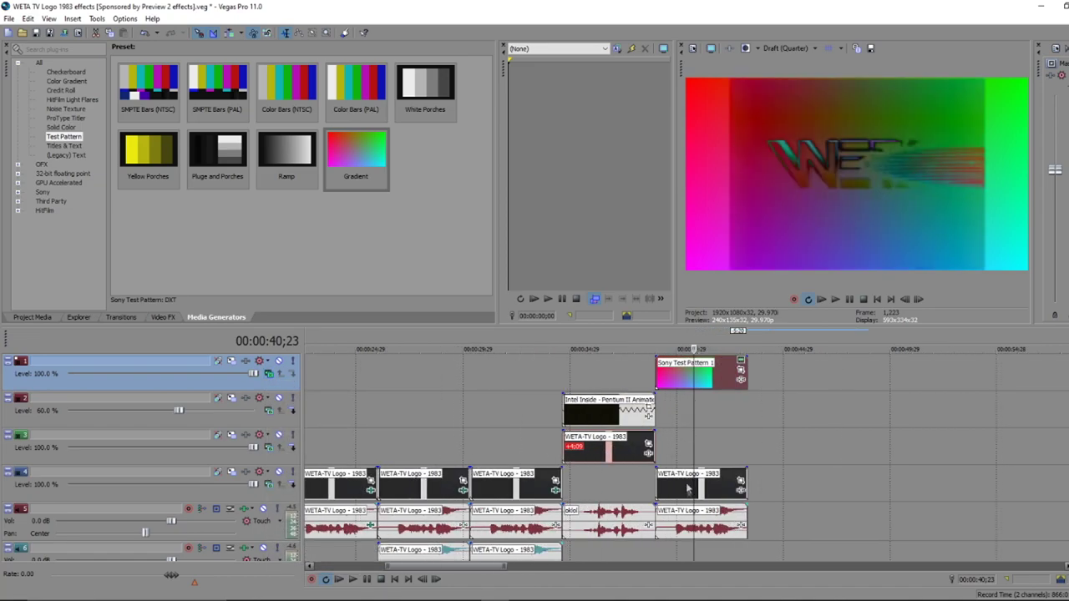
{"action": "scroll", "coordinate": [648, 413], "scroll_direction": "down", "scroll_amount": 3}
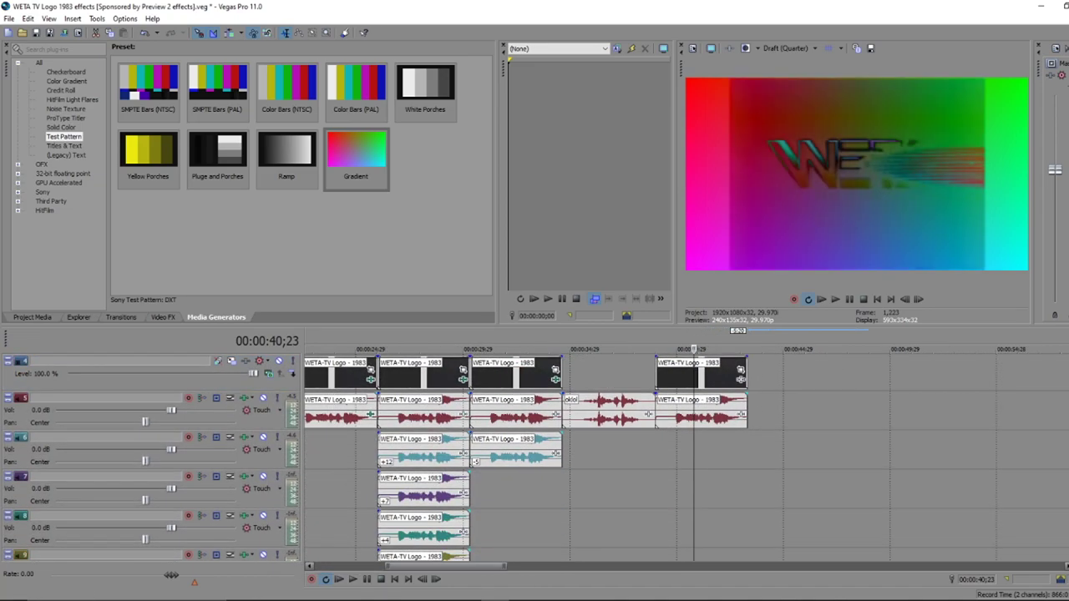
{"action": "left_click", "coordinate": [509, 453]}
{"action": "right_click", "coordinate": [509, 452]}
{"action": "left_click", "coordinate": [537, 260]}
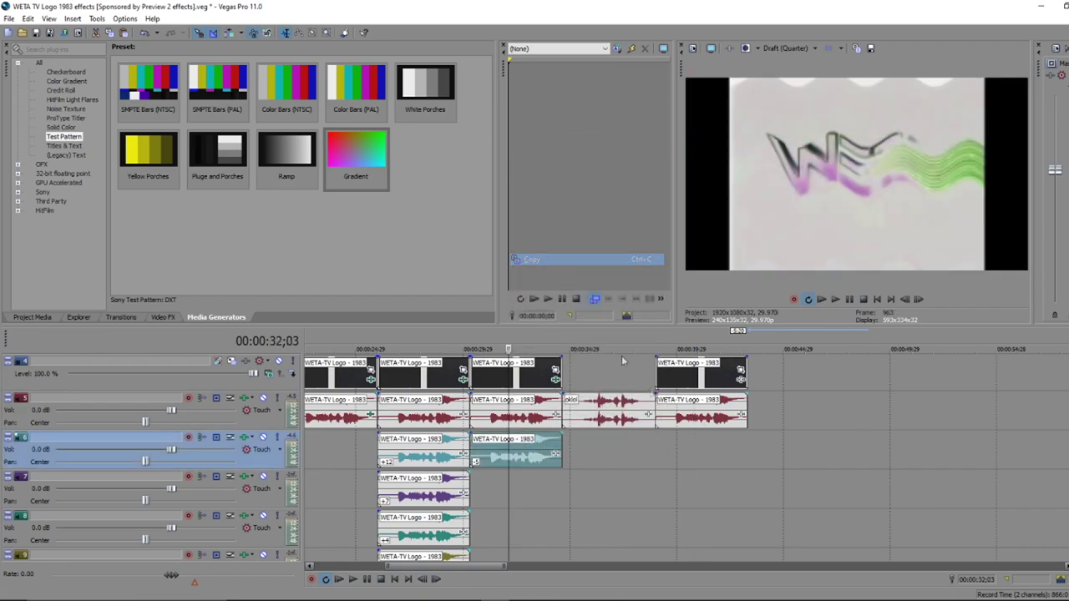
{"action": "right_click", "coordinate": [654, 449]}
{"action": "left_click", "coordinate": [681, 450]}
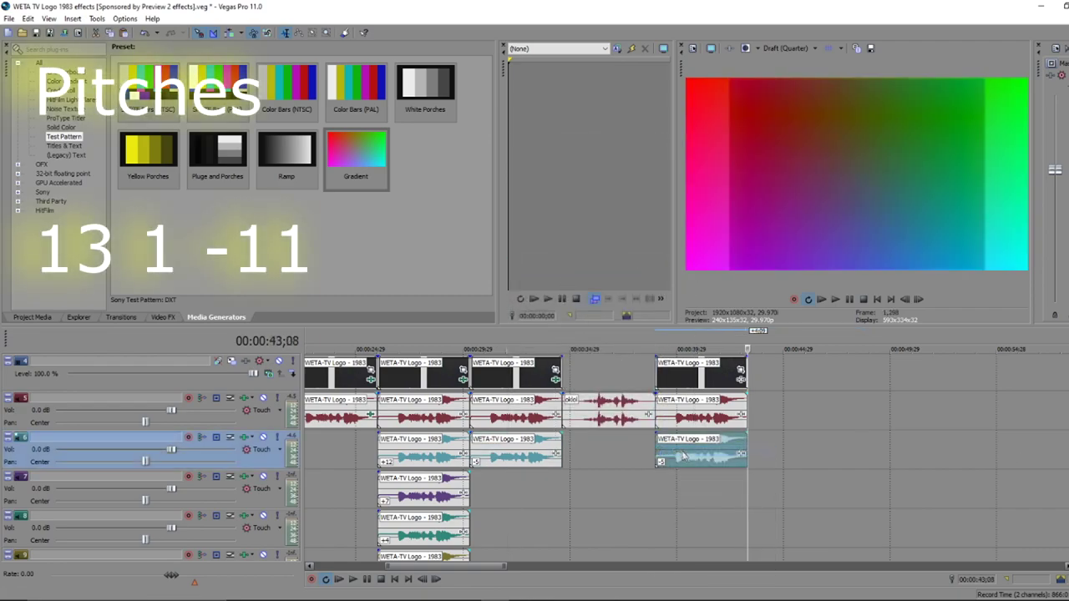
Paste the event attributes onto the gradient clip's main audio, pitching it +13, and pitch the copy below it +1
{"action": "right_click", "coordinate": [690, 414]}
{"action": "left_click", "coordinate": [732, 233]}
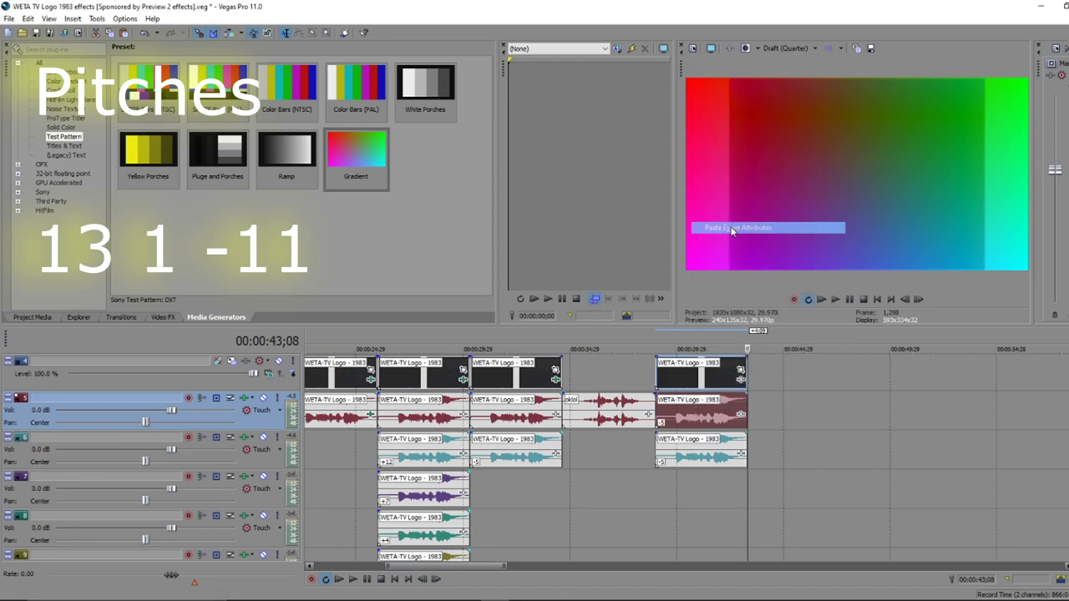
{"action": "left_click", "coordinate": [673, 460]}
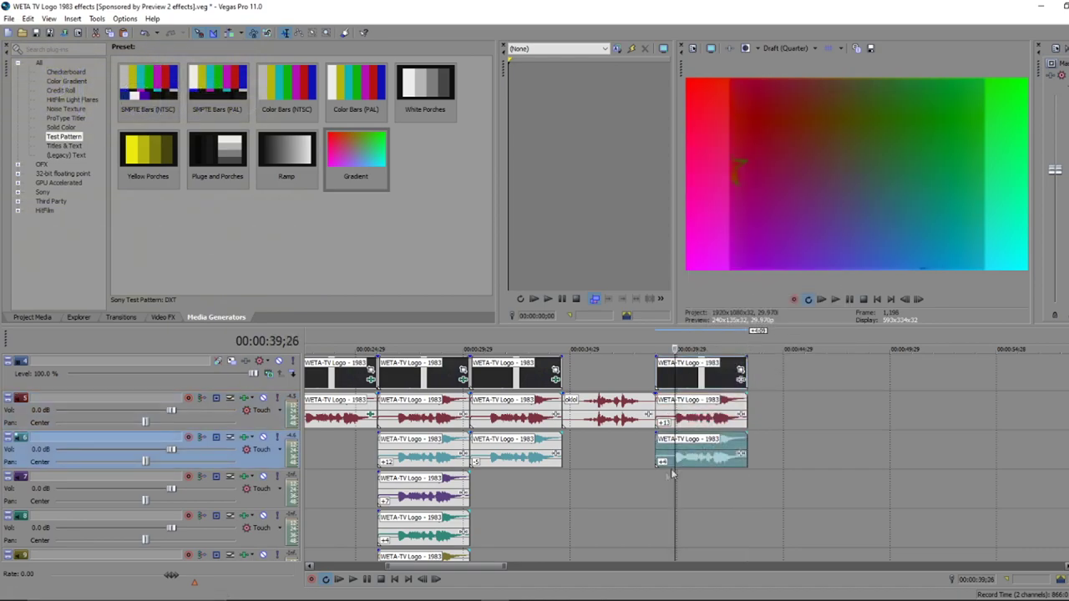
{"action": "key", "text": "minus"}
Paste a third audio layer under the gradient WETA clip and pitch it -11
{"action": "left_click", "coordinate": [649, 477]}
{"action": "double_click", "coordinate": [702, 343]}
{"action": "left_click", "coordinate": [654, 480]}
{"action": "right_click", "coordinate": [654, 481]}
{"action": "left_click", "coordinate": [678, 357]}
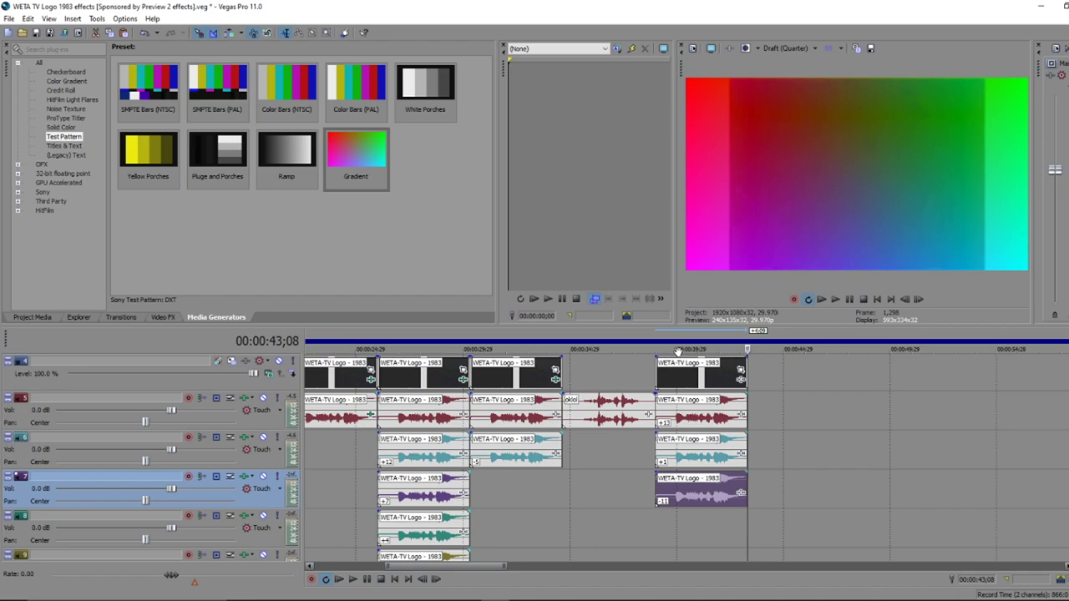
{"action": "left_click", "coordinate": [676, 336]}
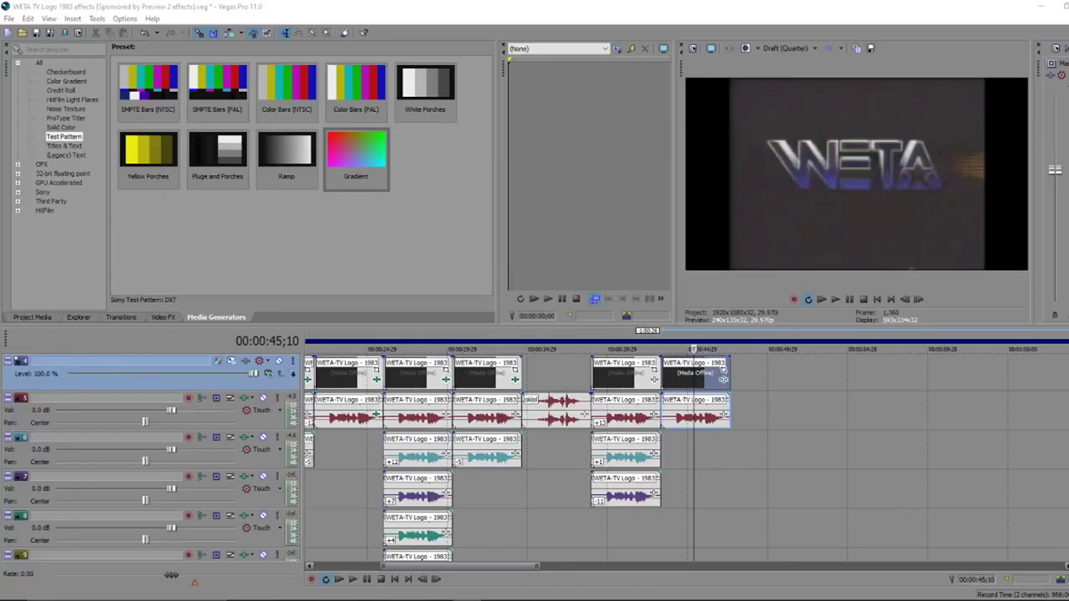
Add a Yellow solid color on the topmost video track above the last WETA clip and trim it to the clip's length
{"action": "scroll", "coordinate": [685, 457], "scroll_direction": "up", "scroll_amount": 3}
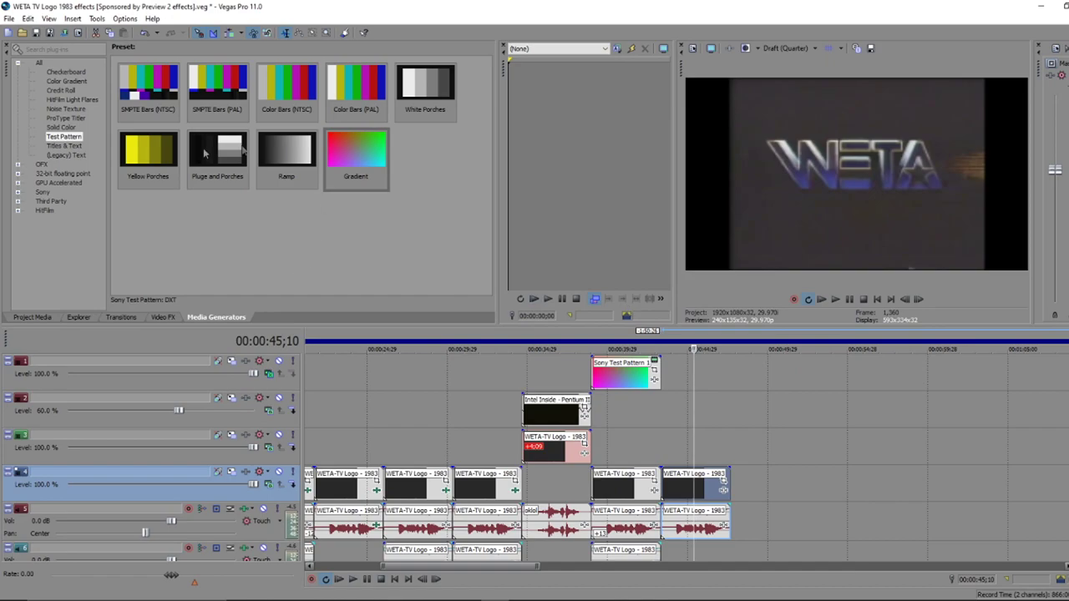
{"action": "left_click", "coordinate": [73, 128]}
{"action": "left_click", "coordinate": [143, 162]}
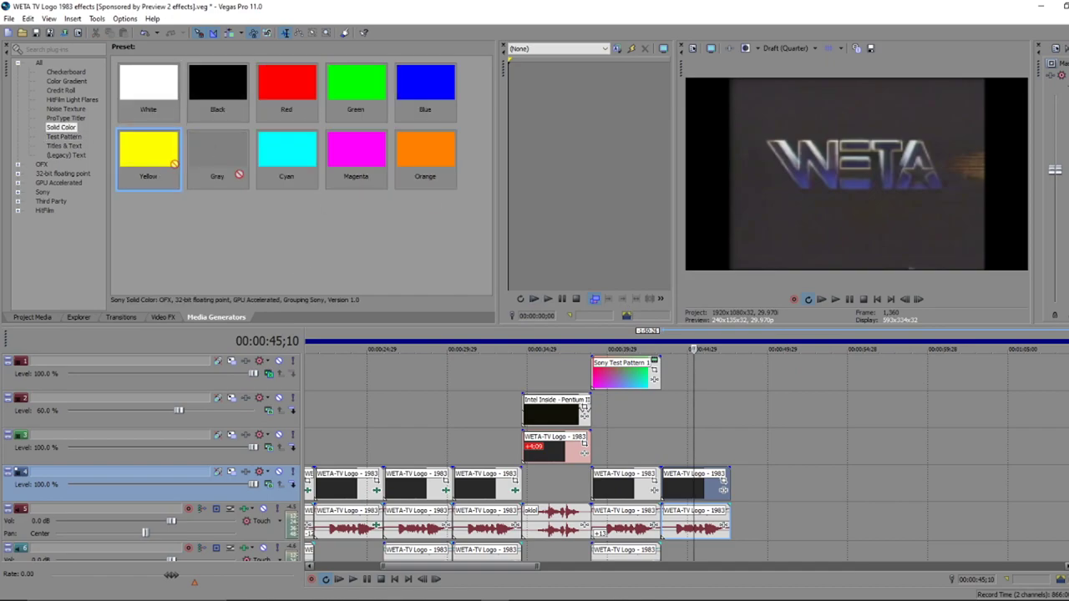
{"action": "left_click_drag", "start_coordinate": [646, 333], "coordinate": [668, 367]}
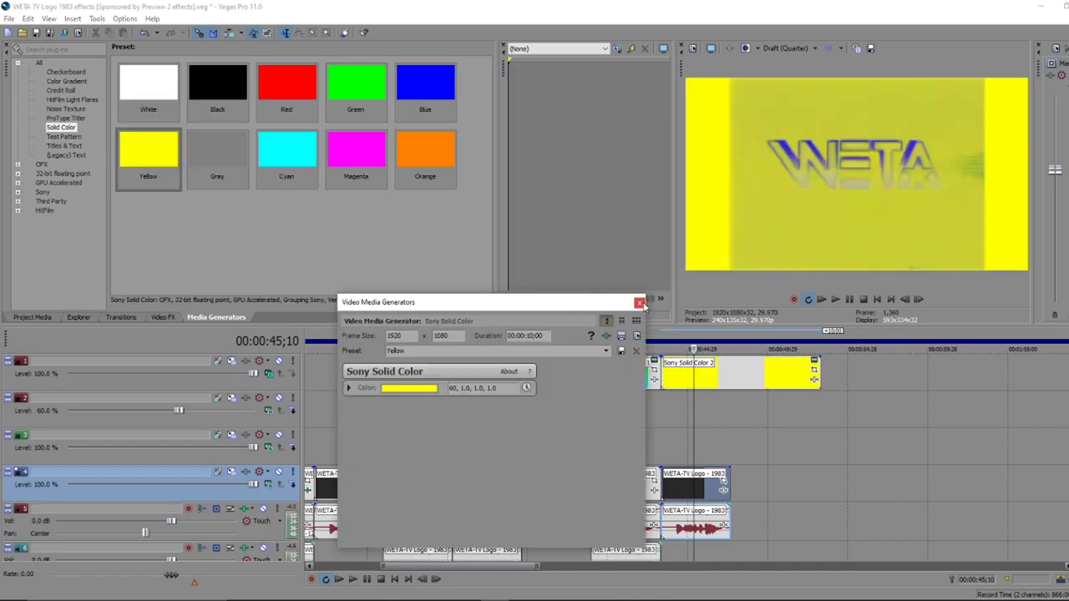
{"action": "left_click", "coordinate": [644, 304]}
{"action": "left_click_drag", "start_coordinate": [817, 372], "coordinate": [727, 376]}
Copy the audio event pitched +1, paste it under the yellow WETA clip's audio and pitch it +4
{"action": "scroll", "coordinate": [585, 408], "scroll_direction": "down", "scroll_amount": 3}
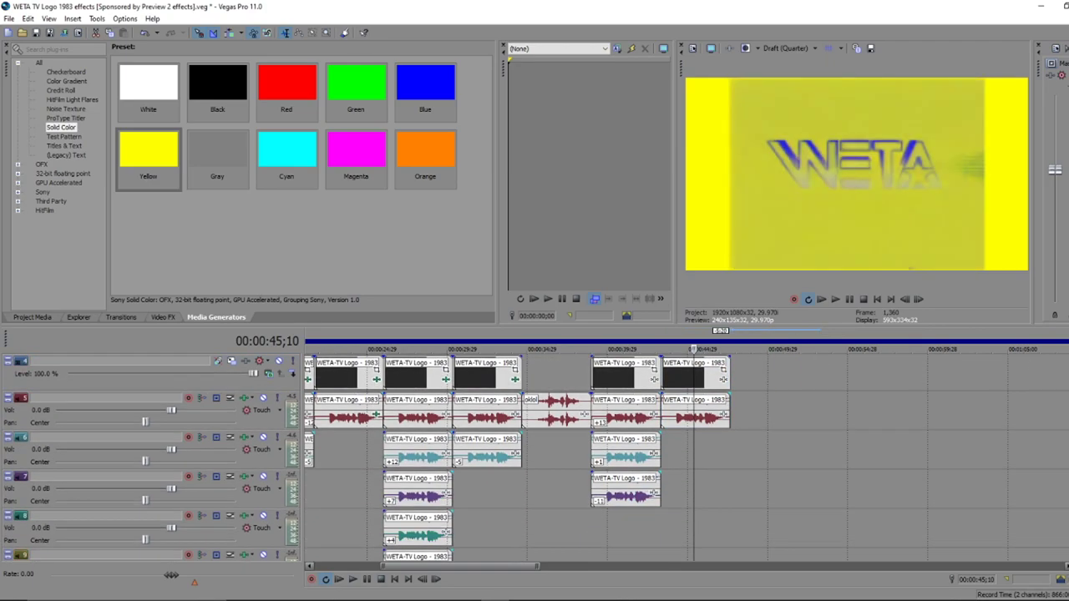
{"action": "left_click", "coordinate": [616, 457]}
{"action": "right_click", "coordinate": [615, 453]}
{"action": "left_click", "coordinate": [668, 260]}
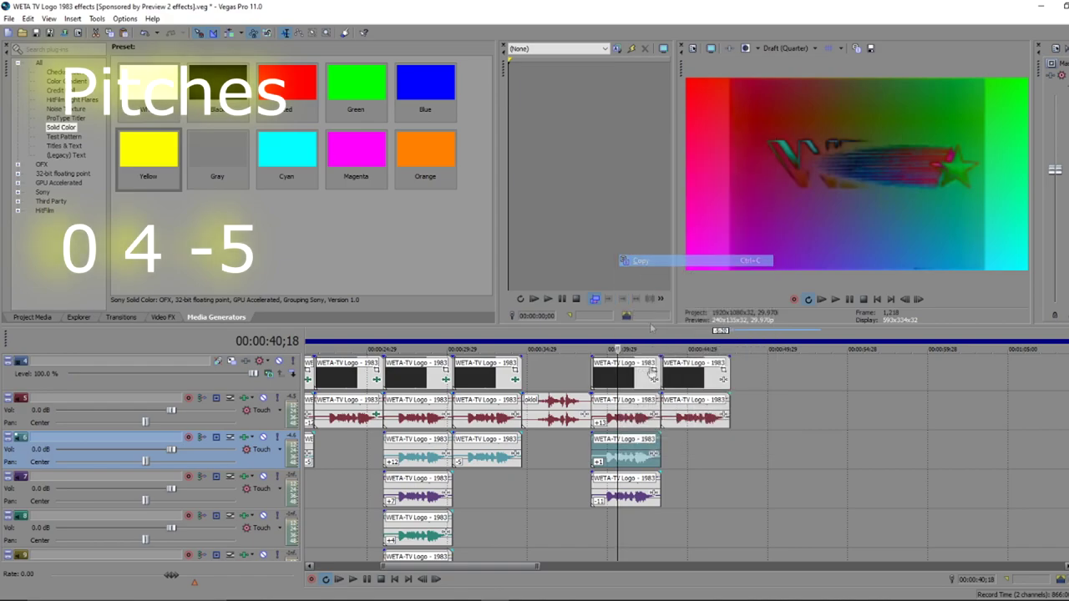
{"action": "right_click", "coordinate": [683, 449]}
{"action": "left_click", "coordinate": [692, 459]}
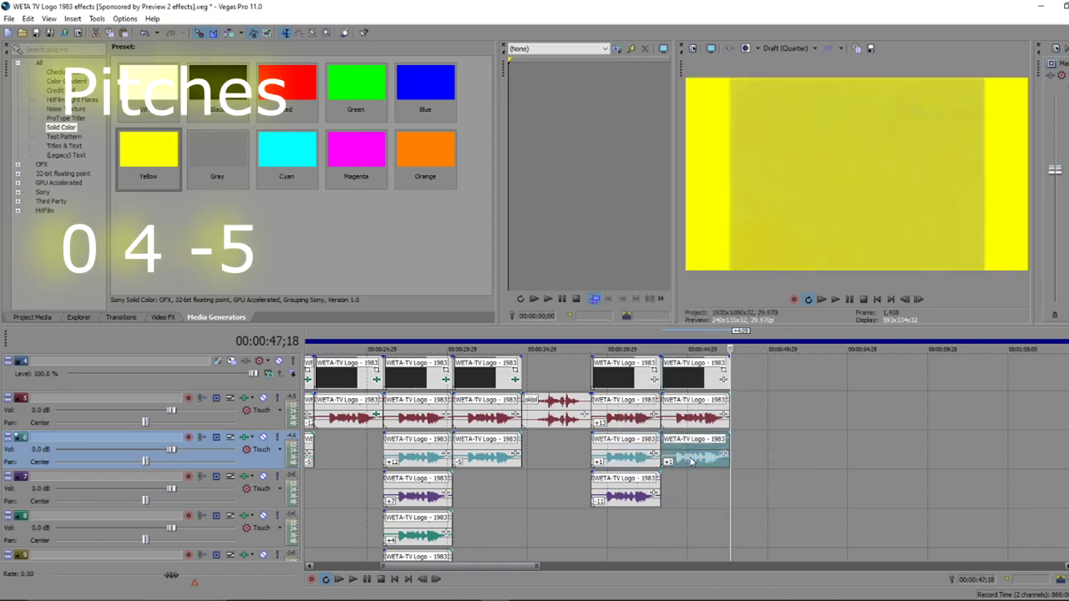
Paste another copy of the audio, pitch it -5 and move it to the third audio layer under the yellow WETA clip
{"action": "right_click", "coordinate": [747, 455]}
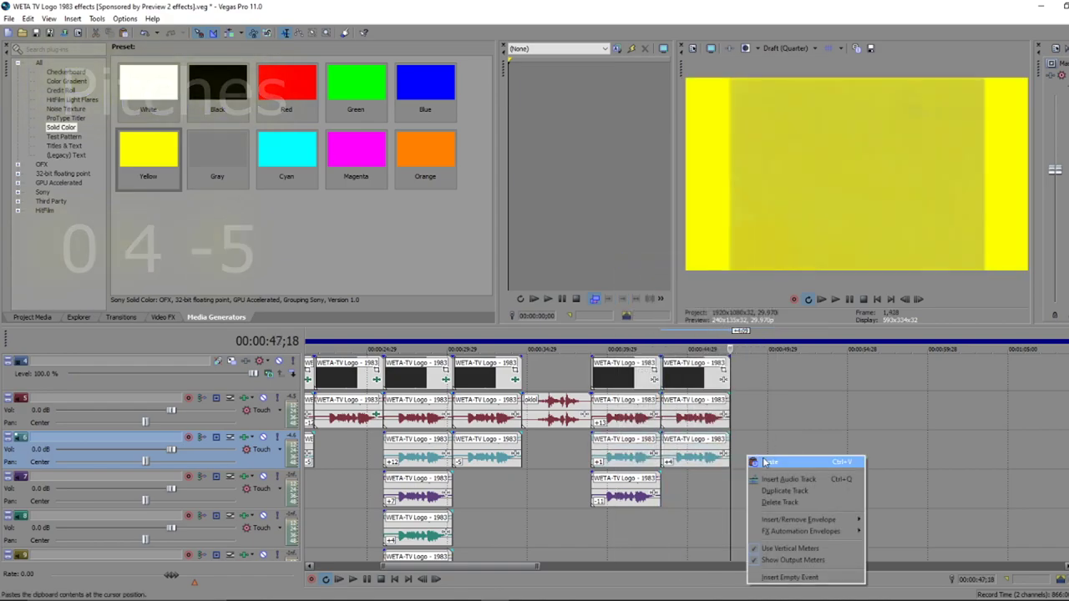
{"action": "left_click", "coordinate": [756, 464]}
{"action": "key", "text": "minus"}
{"action": "key", "text": "minus"}
{"action": "key", "text": "minus"}
{"action": "key", "text": "minus"}
{"action": "key", "text": "minus"}
{"action": "key", "text": "minus"}
{"action": "key", "text": "minus"}
{"action": "key", "text": "minus"}
{"action": "key", "text": "minus"}
{"action": "key", "text": "minus"}
{"action": "key", "text": "minus"}
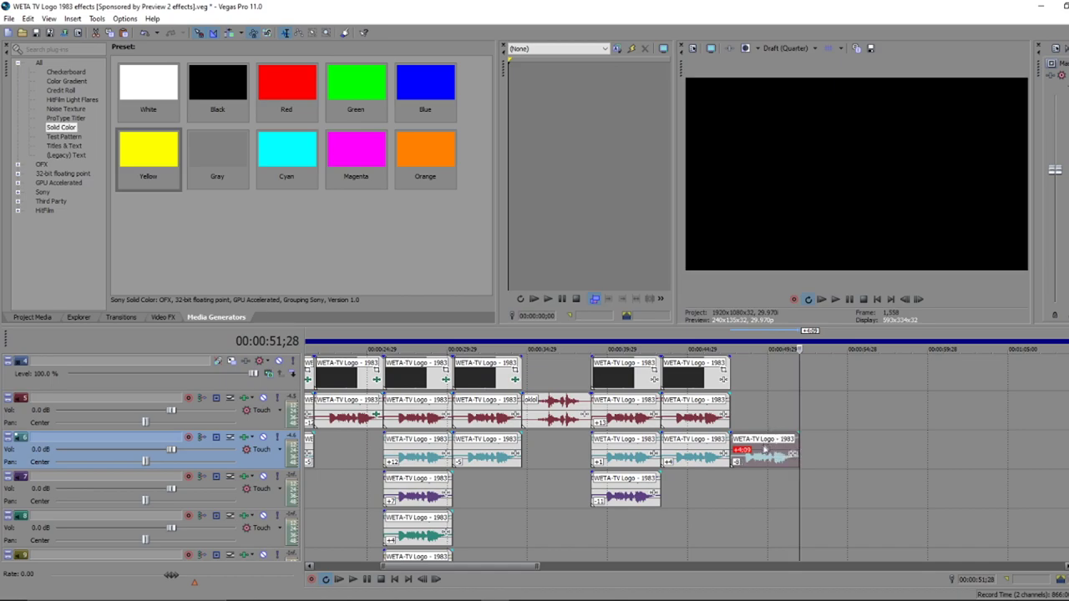
{"action": "left_click_drag", "start_coordinate": [759, 460], "coordinate": [689, 499]}
{"action": "left_click", "coordinate": [685, 338]}
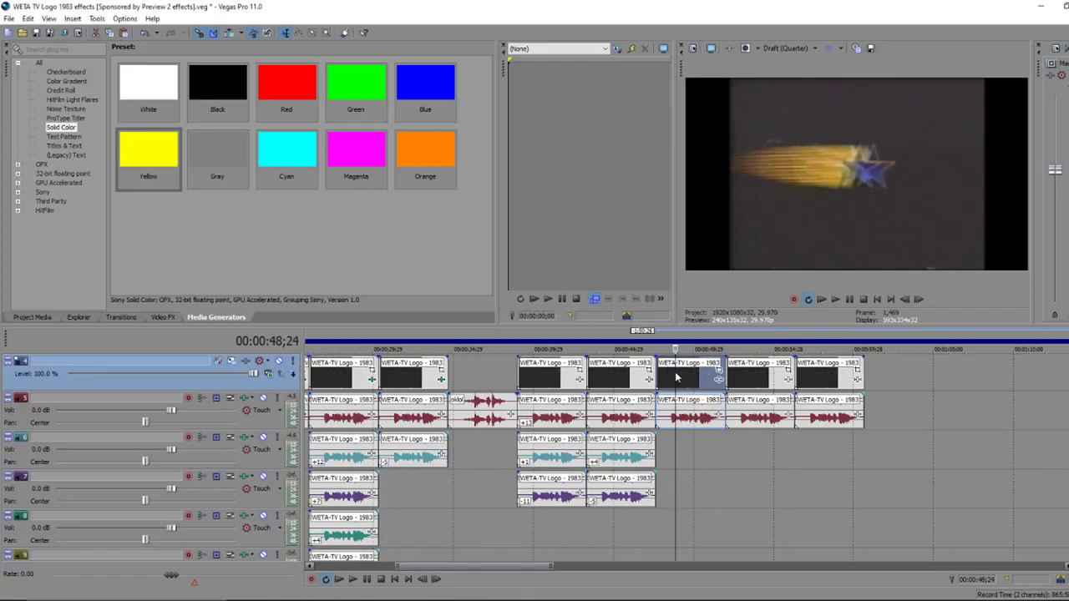
Add the Sony HSL Adjust effect with the Invert Color preset to the WETA clip right after the yellow one
{"action": "right_click", "coordinate": [671, 372]}
{"action": "left_click", "coordinate": [729, 138]}
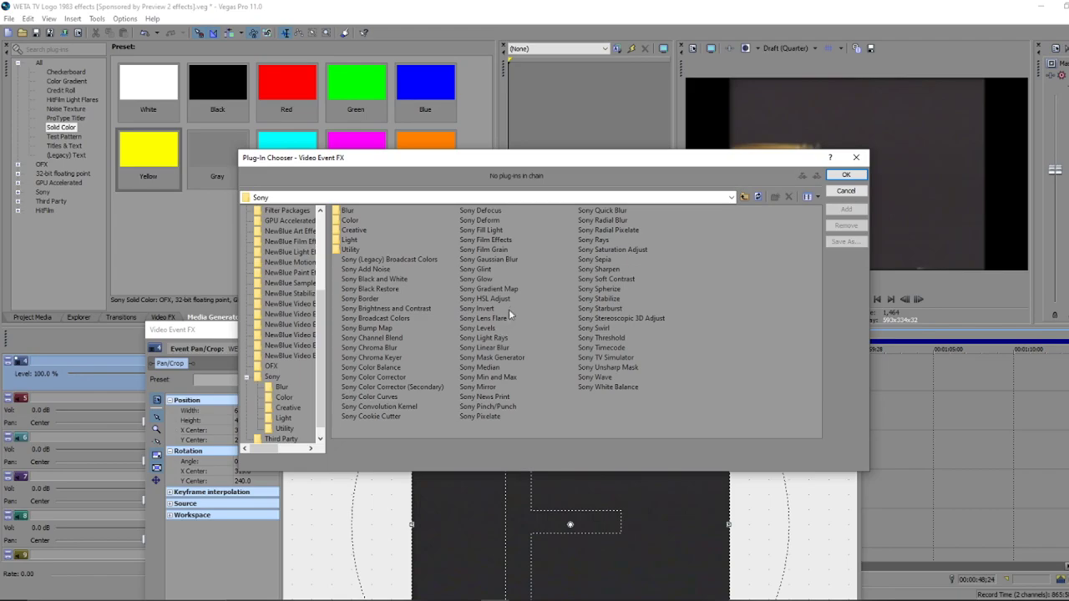
{"action": "double_click", "coordinate": [509, 299]}
{"action": "left_click", "coordinate": [842, 175]}
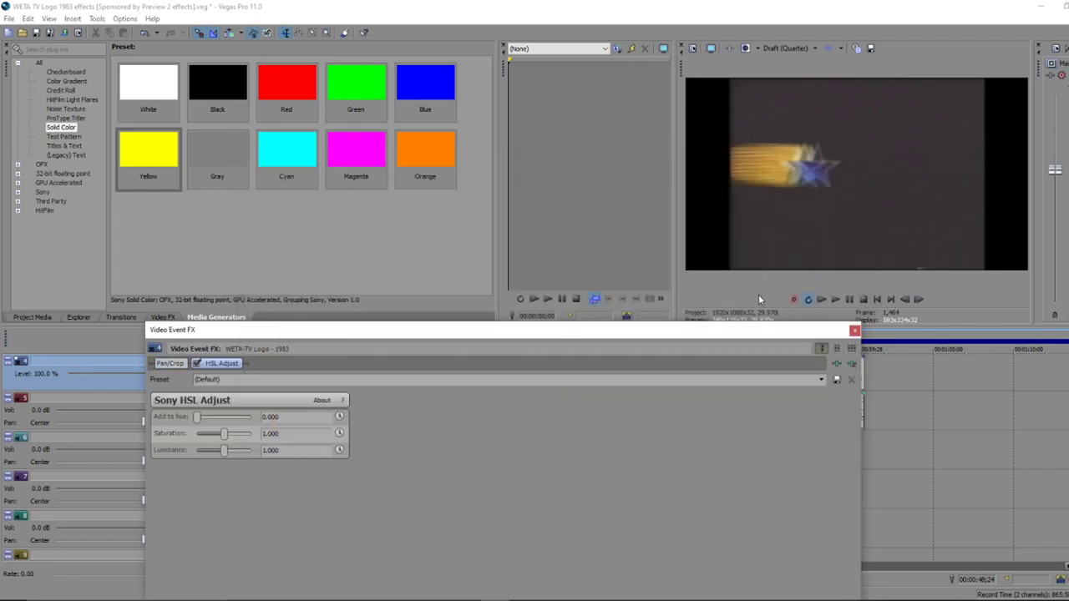
{"action": "left_click", "coordinate": [822, 380]}
{"action": "left_click", "coordinate": [807, 407]}
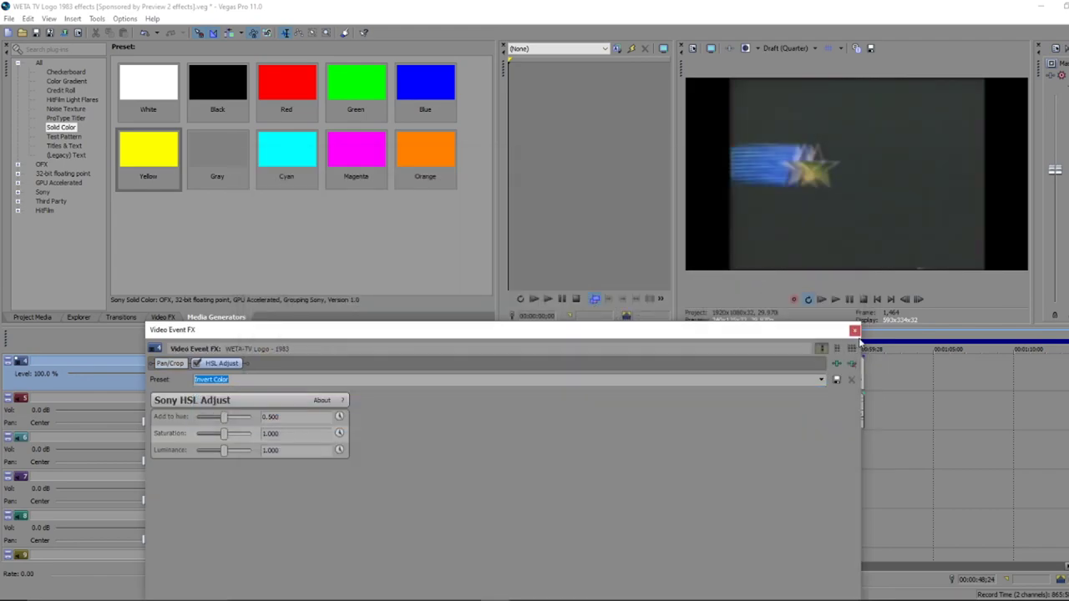
{"action": "left_click", "coordinate": [854, 331]}
Add the Sony Channel Blend effect with the RGB to BGR preset to the second-to-last WETA clip
{"action": "left_click", "coordinate": [783, 381]}
{"action": "right_click", "coordinate": [785, 380]}
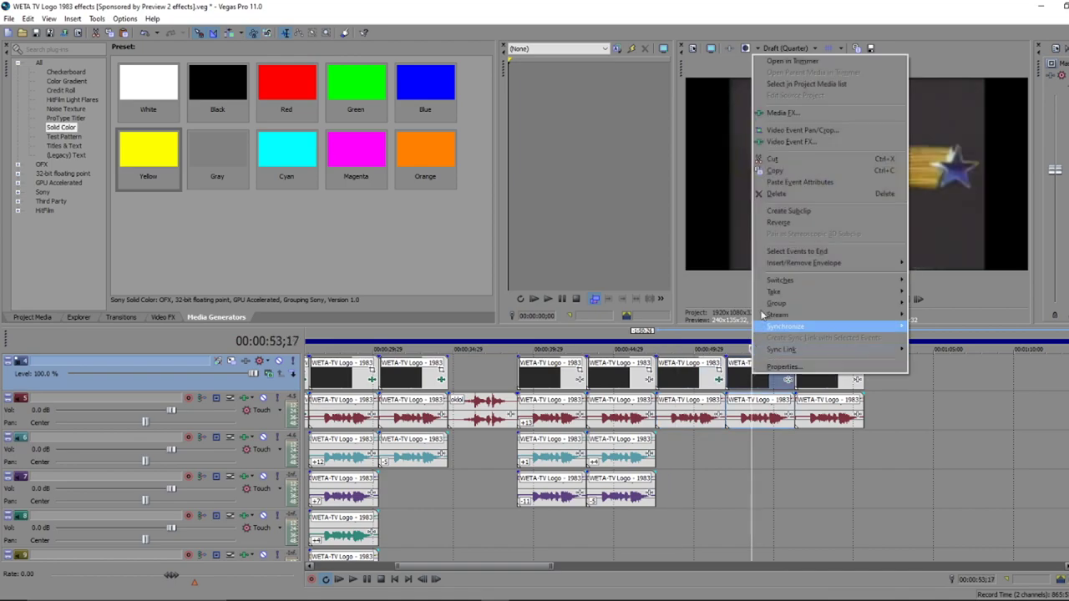
{"action": "left_click", "coordinate": [791, 141]}
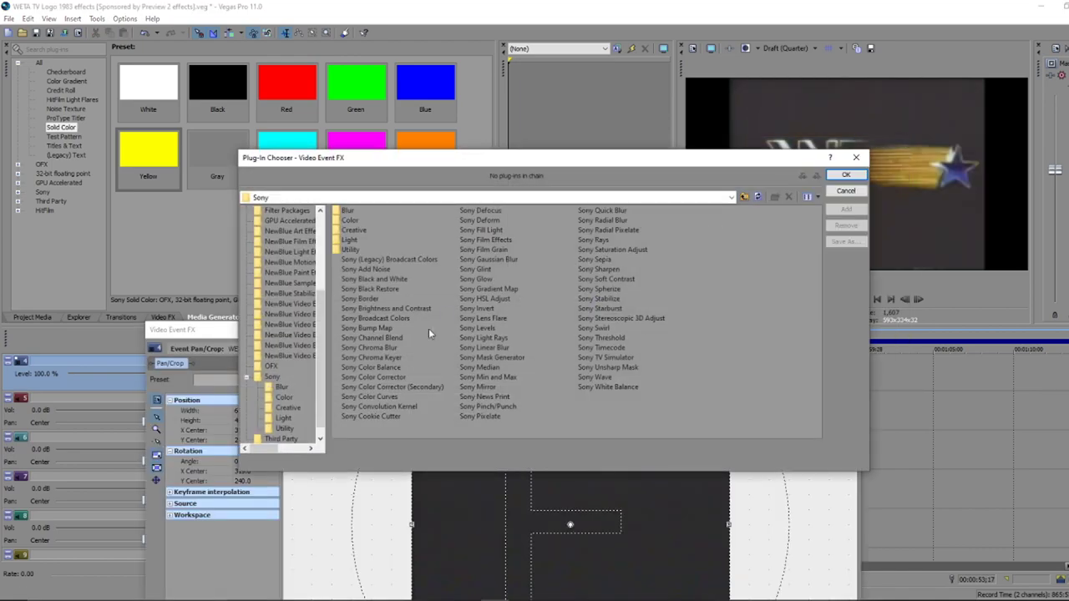
{"action": "double_click", "coordinate": [393, 338]}
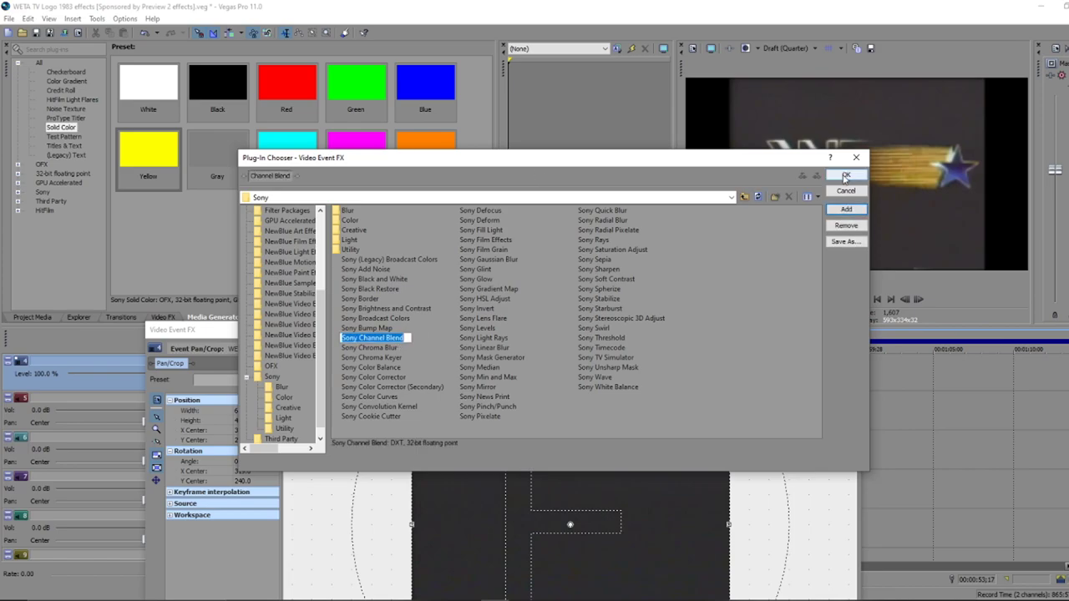
{"action": "left_click", "coordinate": [847, 177]}
{"action": "left_click", "coordinate": [821, 380]}
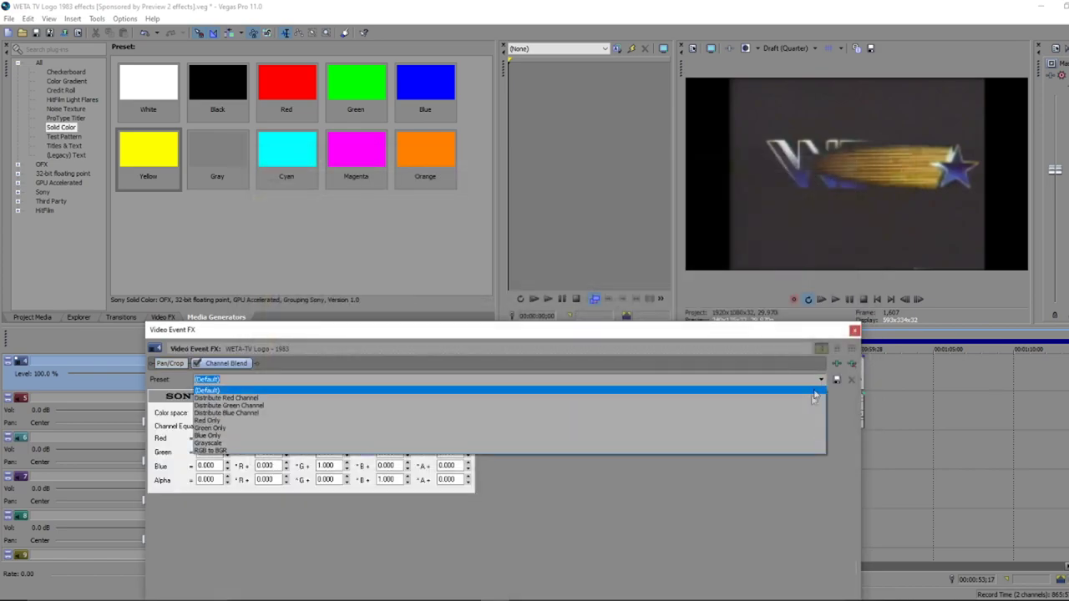
{"action": "left_click", "coordinate": [796, 453]}
{"action": "left_click", "coordinate": [855, 329]}
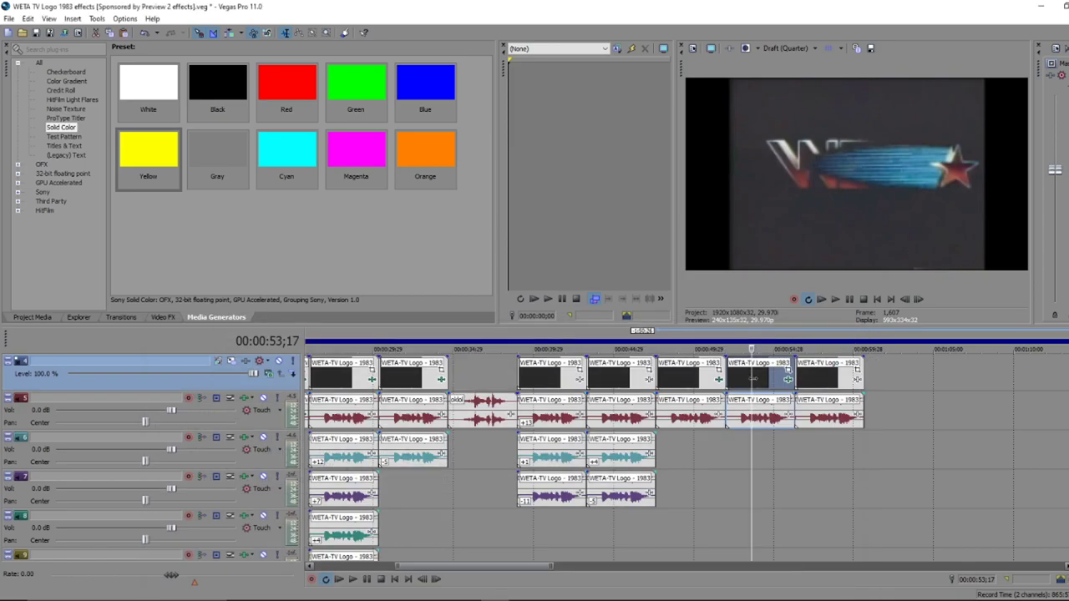
Copy the Channel Blend clip and paste its event attributes onto the last WETA clip
{"action": "right_click", "coordinate": [756, 380]}
{"action": "left_click", "coordinate": [782, 186]}
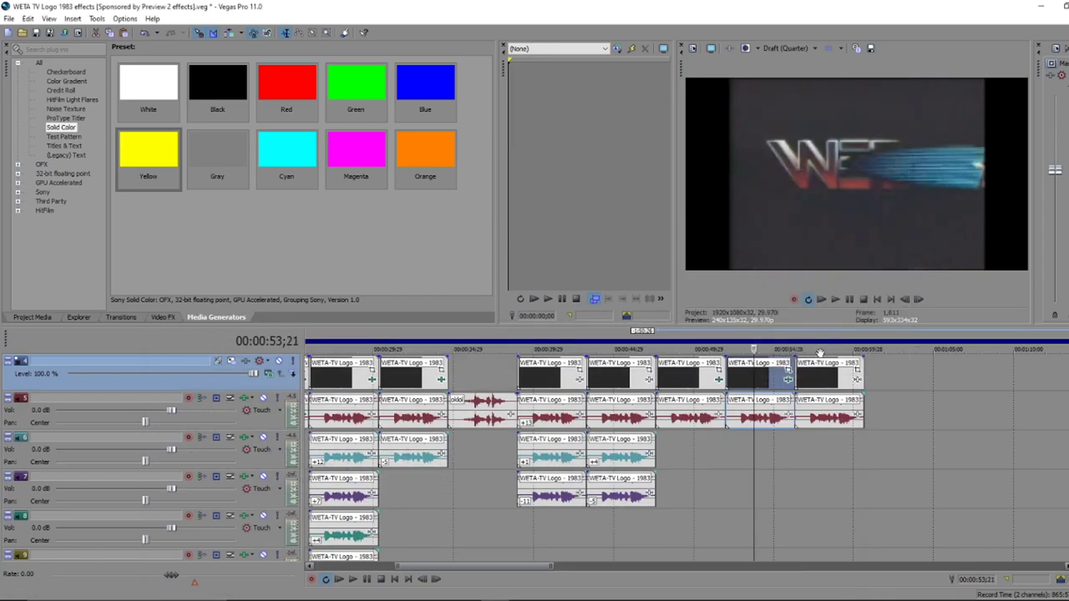
{"action": "right_click", "coordinate": [827, 381]}
{"action": "left_click", "coordinate": [874, 182]}
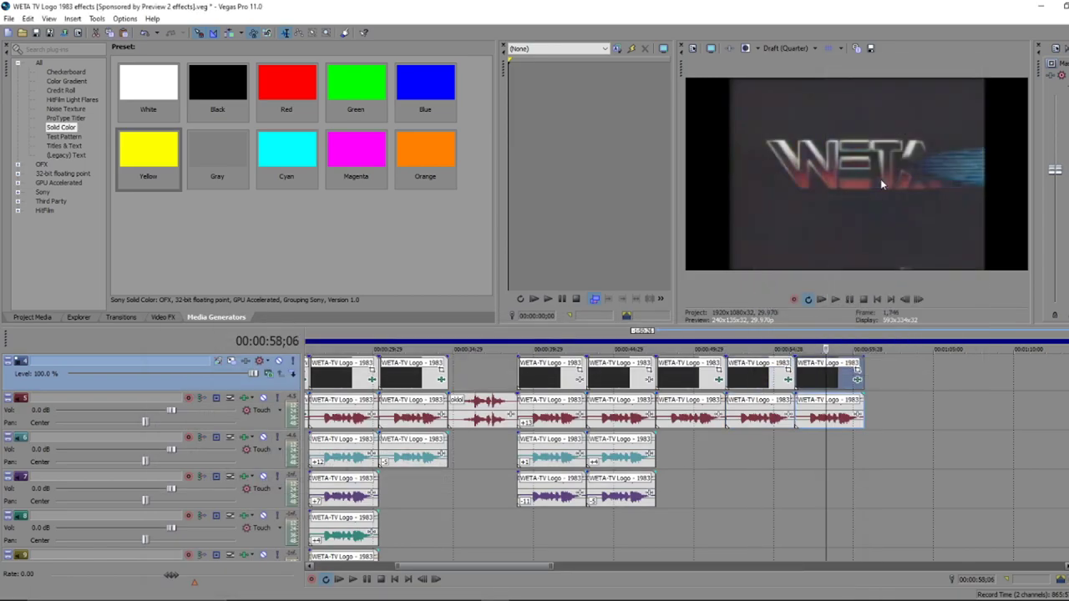
Reverse the last WETA clip together with its audio
{"action": "left_click", "coordinate": [835, 378]}
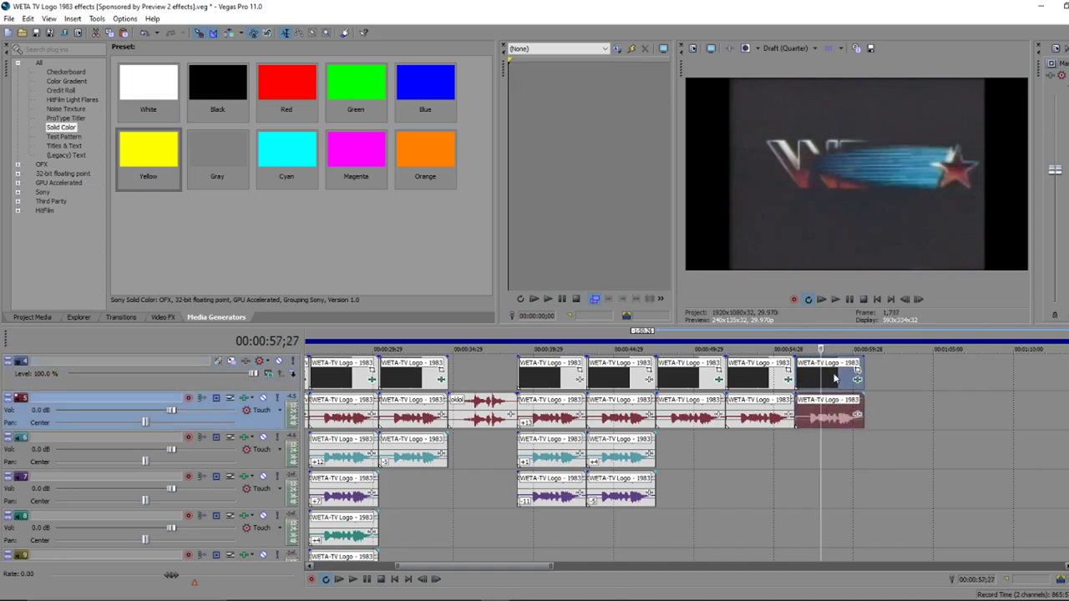
{"action": "right_click", "coordinate": [835, 378]}
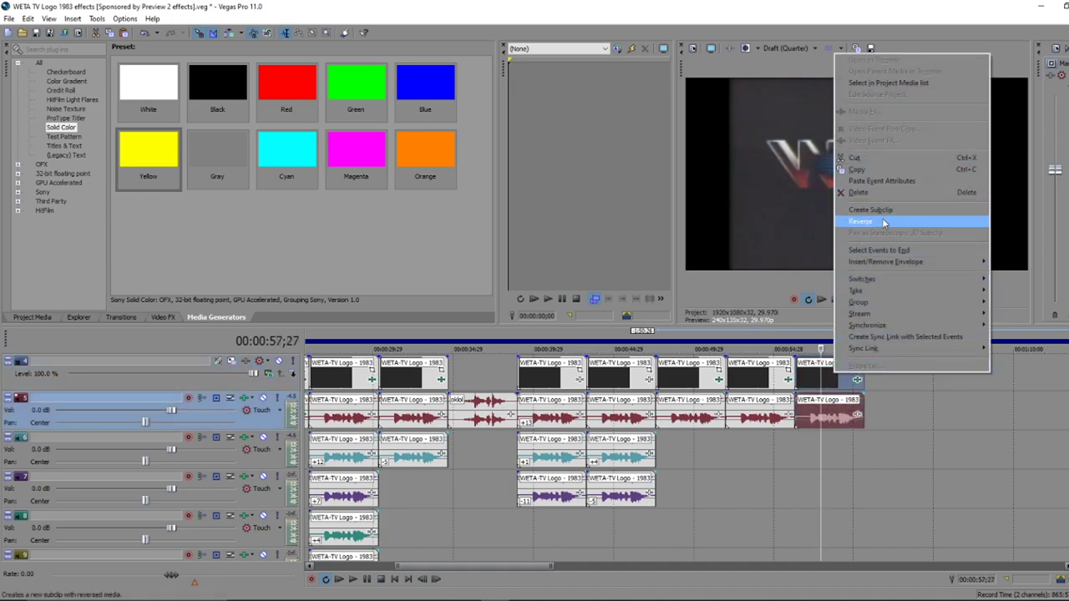
{"action": "left_click", "coordinate": [884, 221]}
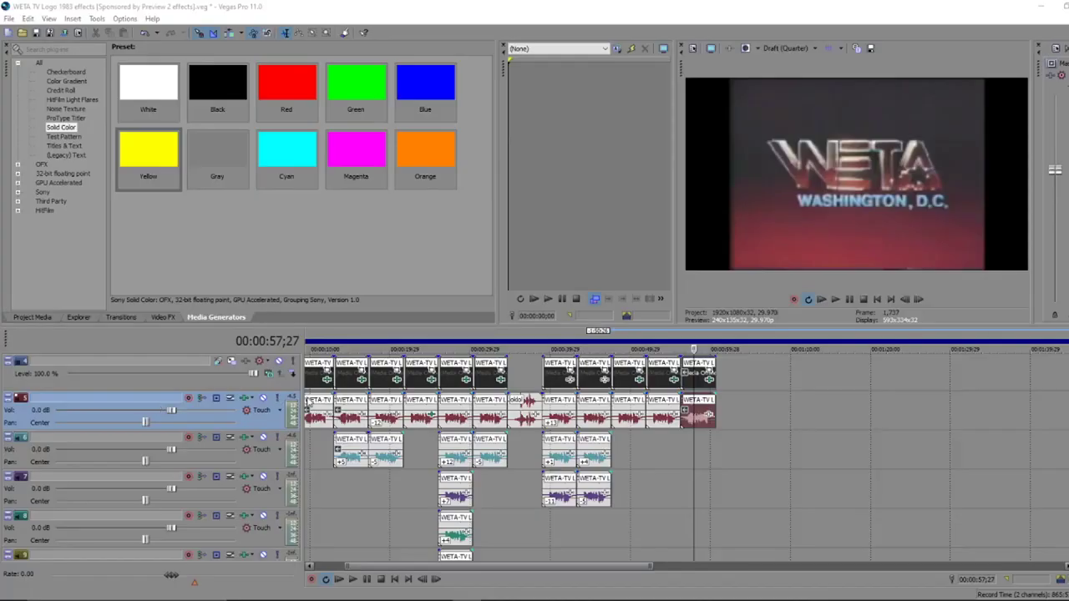
Copy the third WETA clip and paste it with its audio directly after the last clip on the timeline
{"action": "scroll", "coordinate": [365, 377], "scroll_direction": "down", "scroll_amount": 4}
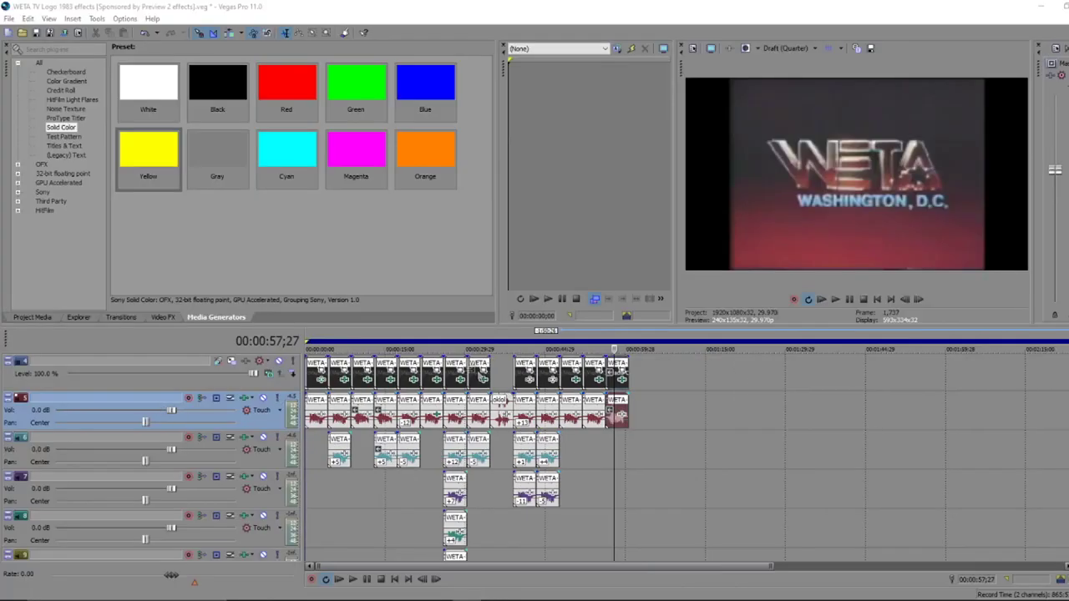
{"action": "left_click", "coordinate": [348, 364]}
{"action": "right_click", "coordinate": [348, 365]}
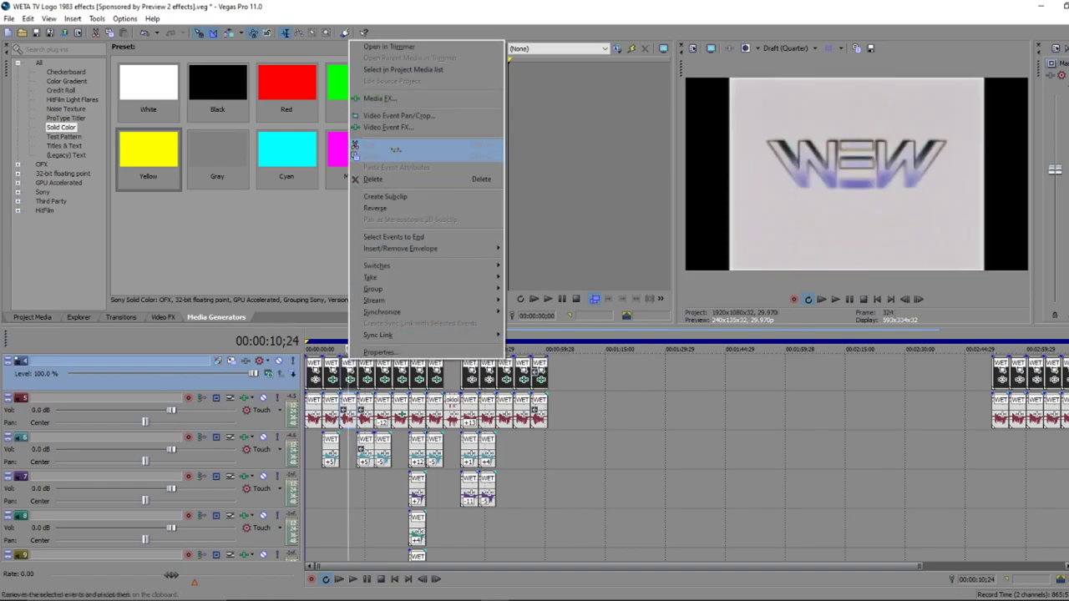
{"action": "left_click", "coordinate": [401, 155]}
{"action": "left_click", "coordinate": [551, 357]}
{"action": "scroll", "coordinate": [551, 361], "scroll_direction": "up", "scroll_amount": 2}
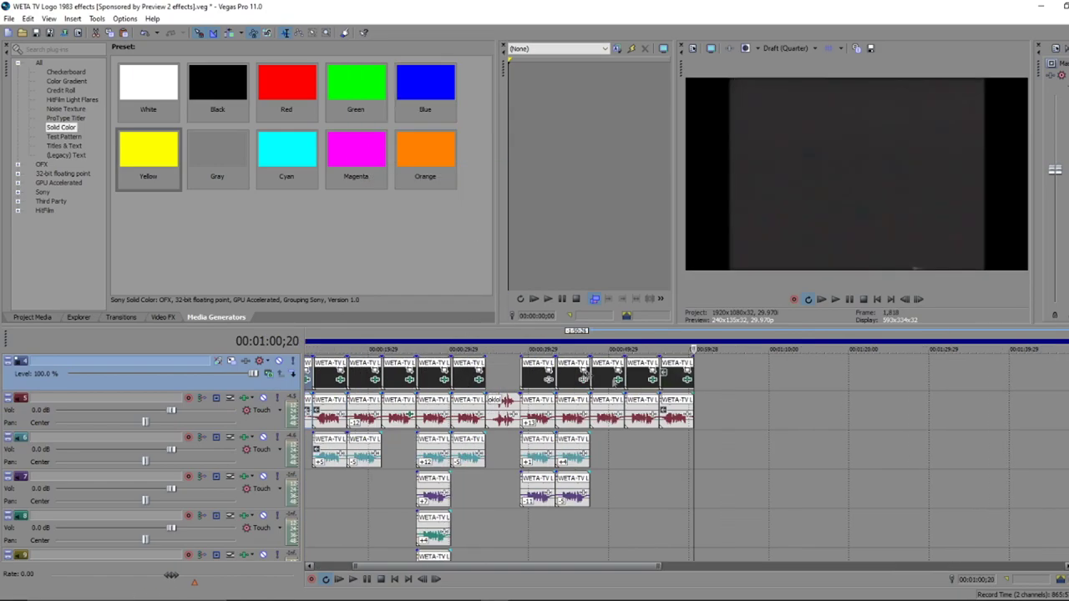
{"action": "right_click", "coordinate": [731, 374]}
{"action": "left_click", "coordinate": [781, 381]}
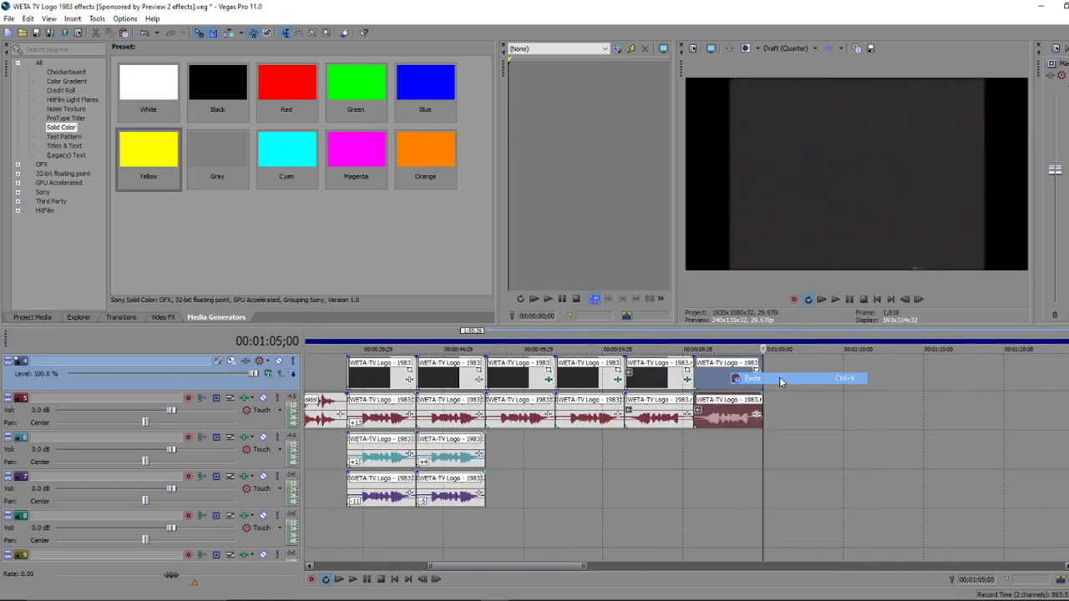
Reverse the WETA clip pasted at the end of the timeline
{"action": "right_click", "coordinate": [719, 381]}
{"action": "left_click", "coordinate": [749, 226]}
{"action": "left_click", "coordinate": [725, 340]}
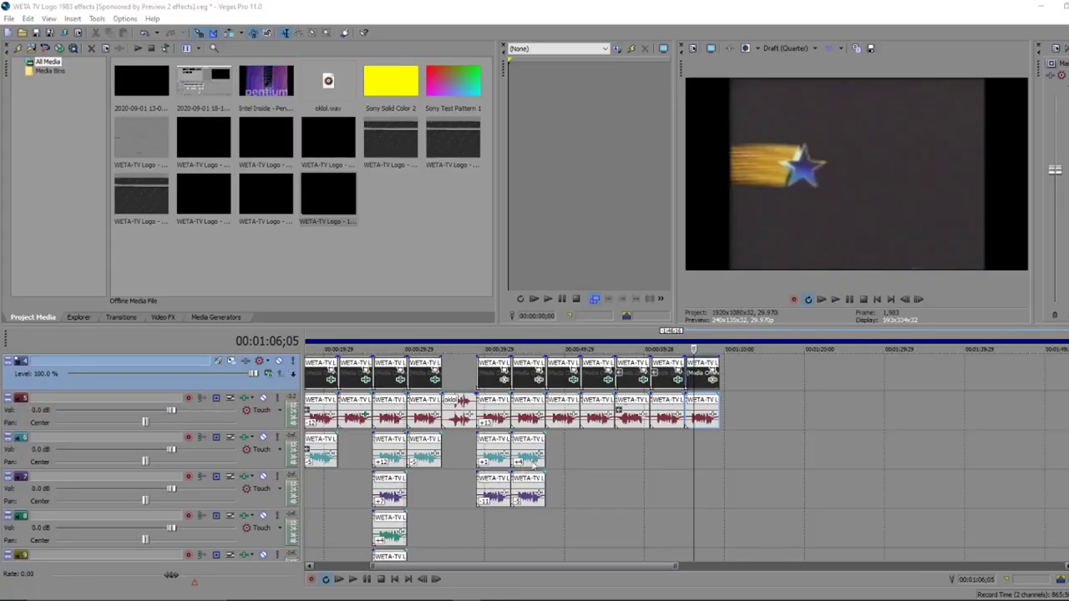
Copy the audio event pitched +4, paste its attributes onto the last WETA clip's audio and pitch that +12
{"action": "right_click", "coordinate": [530, 451]}
{"action": "left_click", "coordinate": [551, 251]}
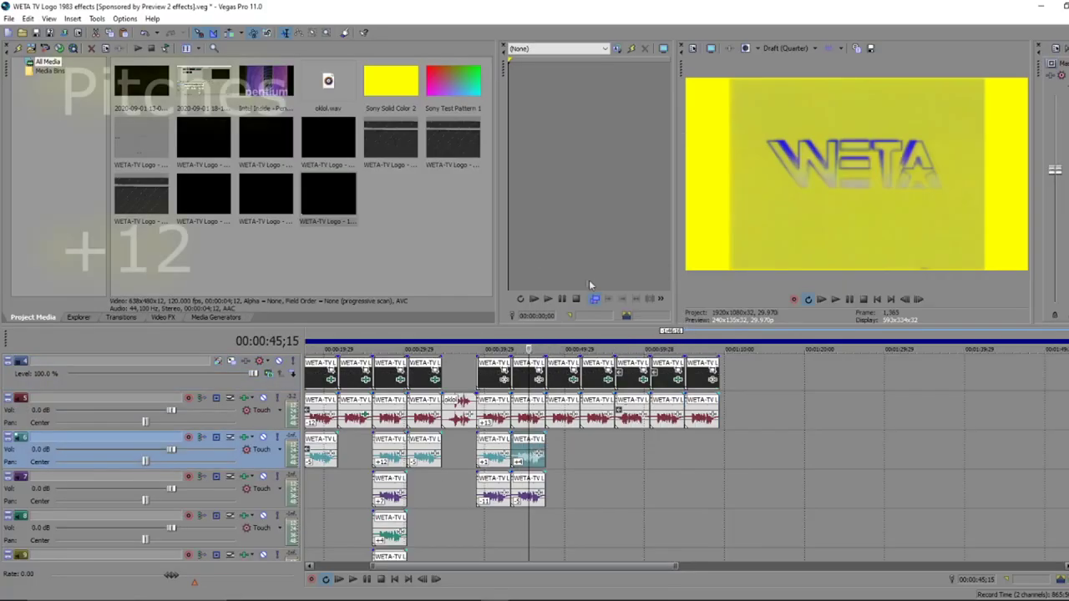
{"action": "right_click", "coordinate": [694, 406]}
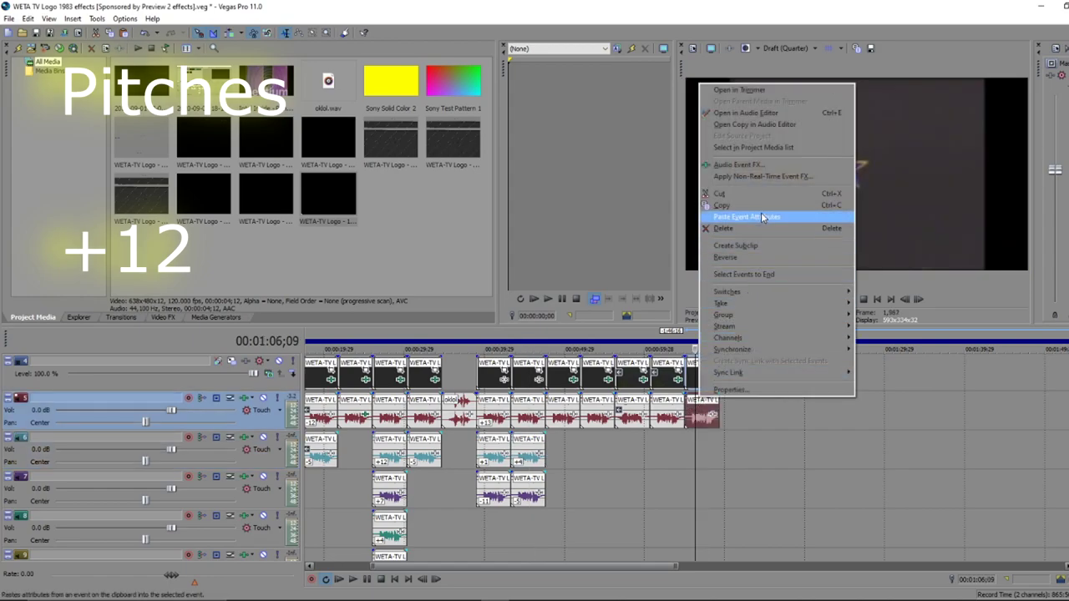
{"action": "left_click", "coordinate": [761, 215]}
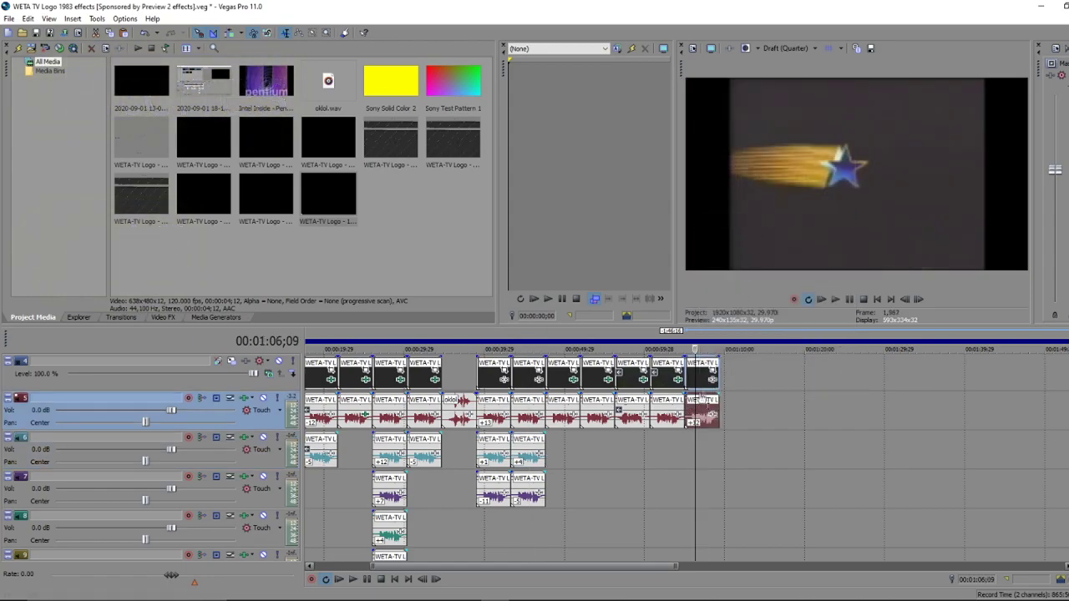
Reverse the last WETA clip along with its audio pitched +12
{"action": "left_click", "coordinate": [700, 421]}
{"action": "right_click", "coordinate": [704, 382]}
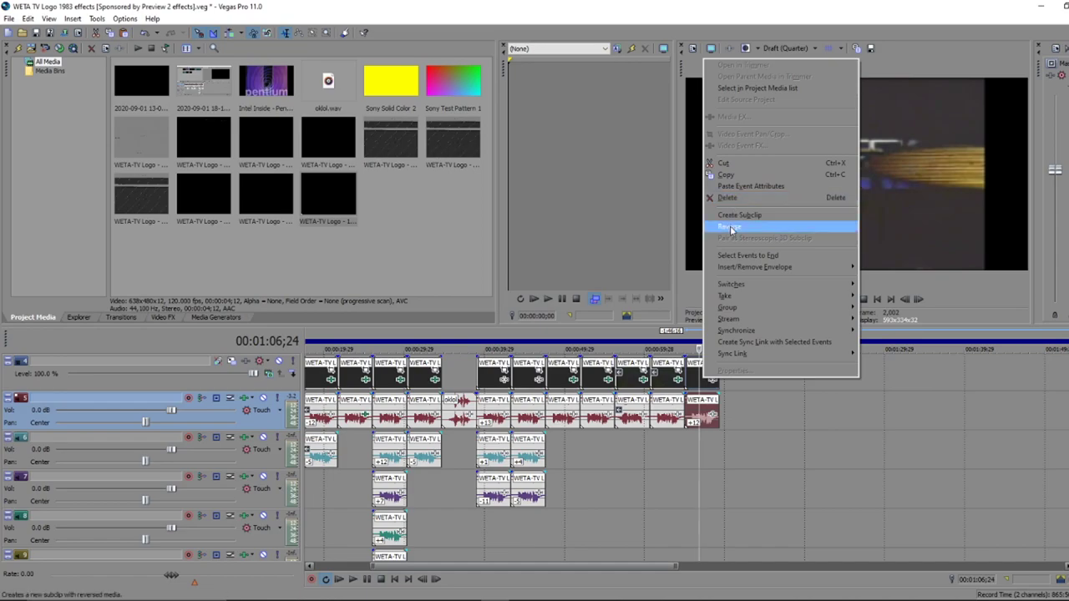
{"action": "left_click", "coordinate": [752, 225]}
Add Sony Invert and Sony Black and White to the reversed last clip, with the Invert blend amount at 1.000
{"action": "right_click", "coordinate": [696, 376]}
{"action": "left_click", "coordinate": [728, 145]}
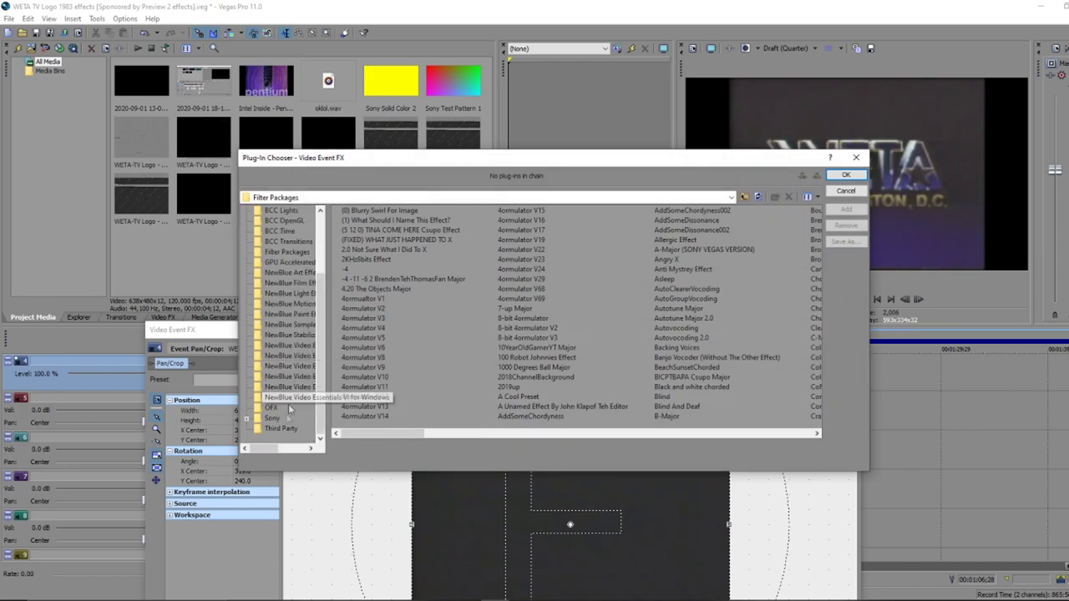
{"action": "left_click", "coordinate": [276, 428]}
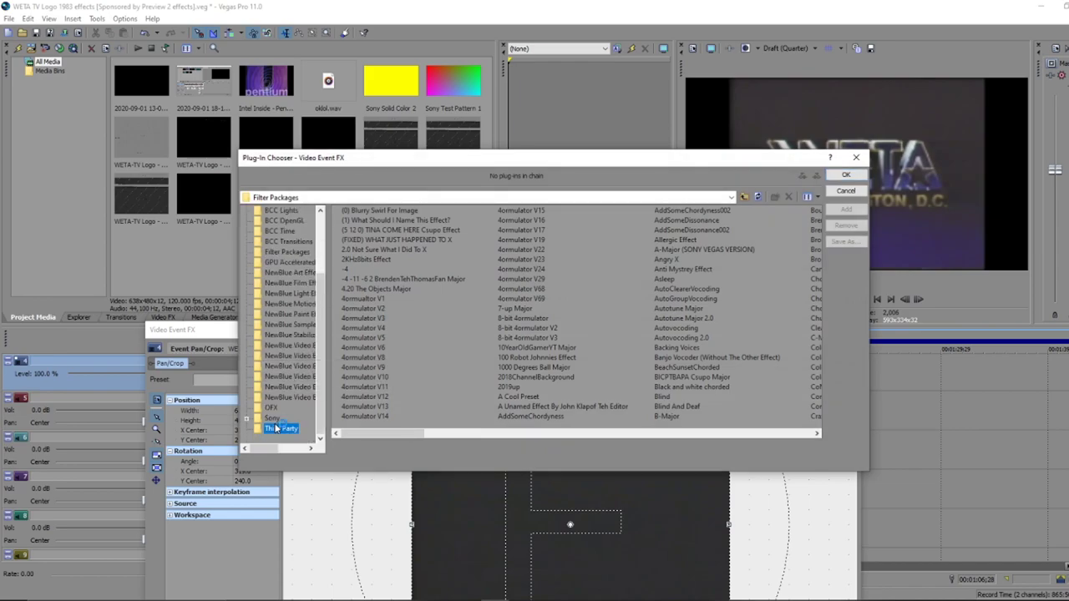
{"action": "left_click", "coordinate": [274, 417]}
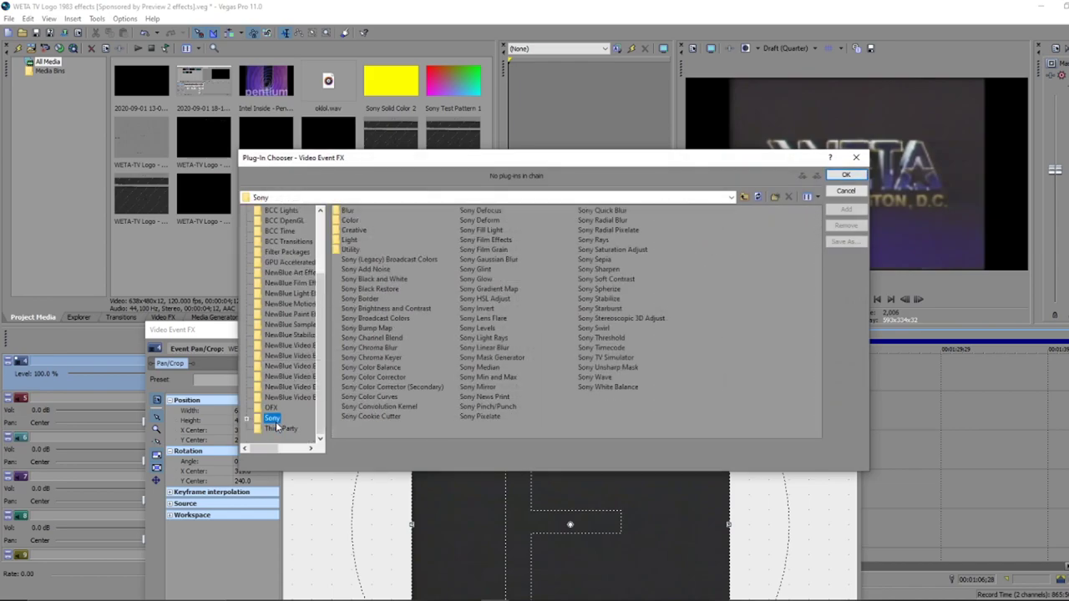
{"action": "double_click", "coordinate": [483, 309]}
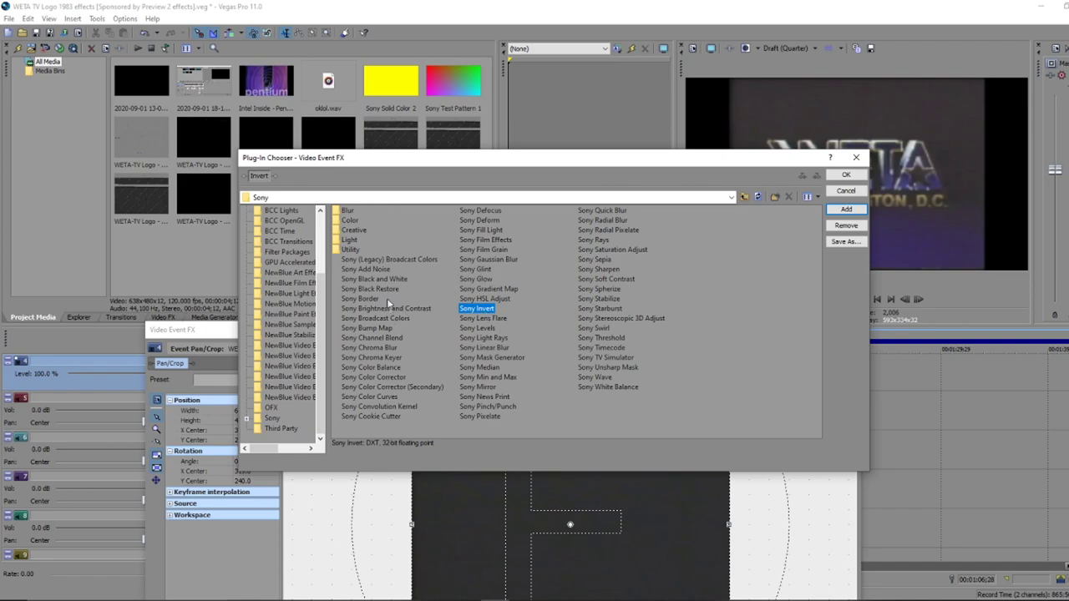
{"action": "double_click", "coordinate": [389, 279]}
{"action": "left_click", "coordinate": [846, 174]}
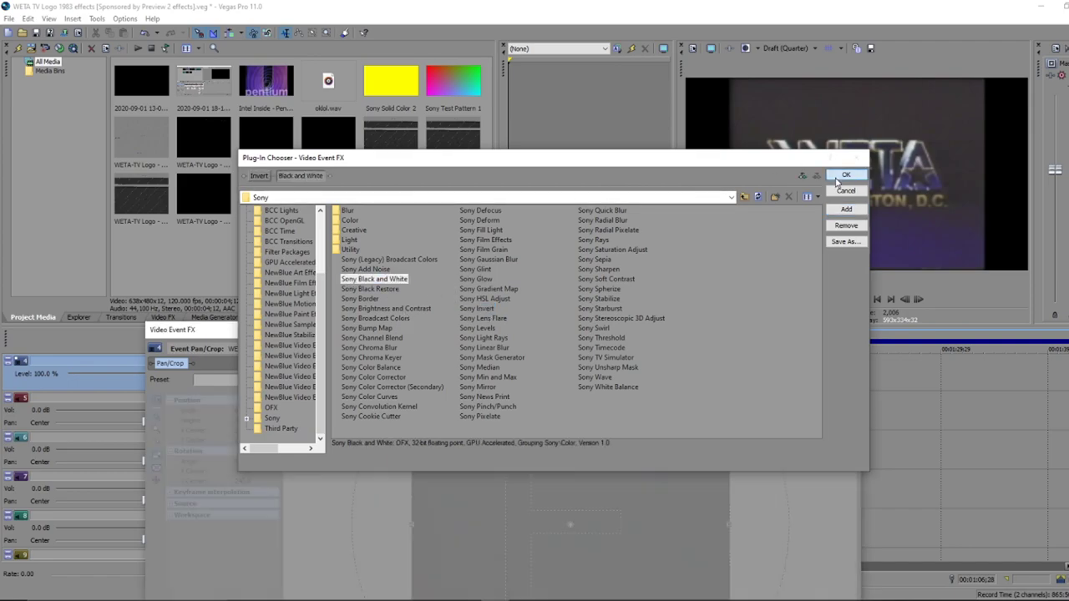
{"action": "left_click_drag", "start_coordinate": [203, 416], "coordinate": [291, 416]}
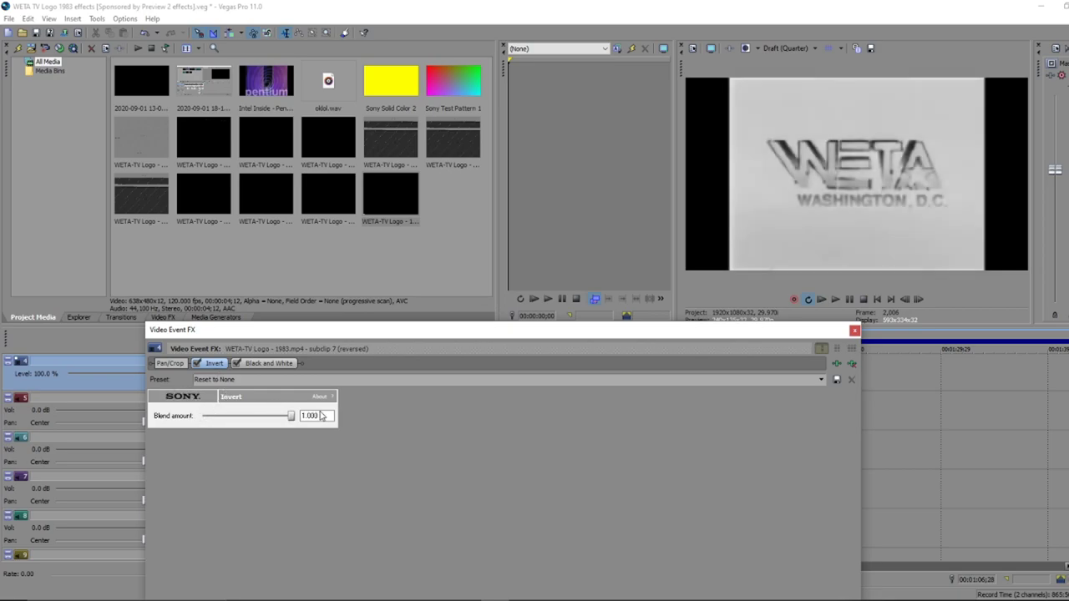
{"action": "left_click", "coordinate": [854, 332]}
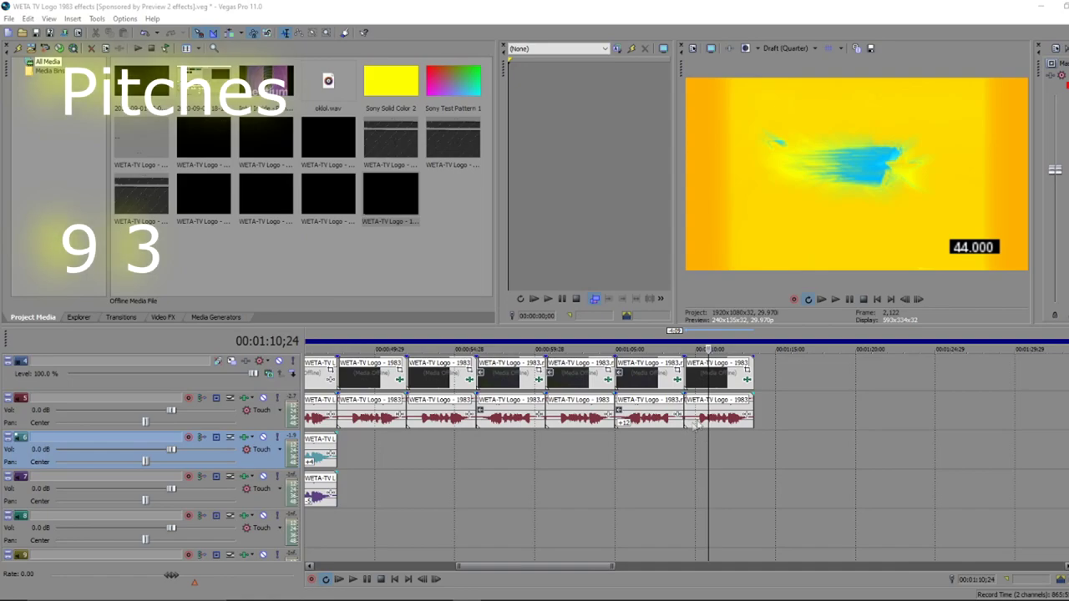
Pitch the audio of the gradient-mapped last clip +9 and paste a second audio layer beneath it pitched +3
{"action": "left_click", "coordinate": [695, 425]}
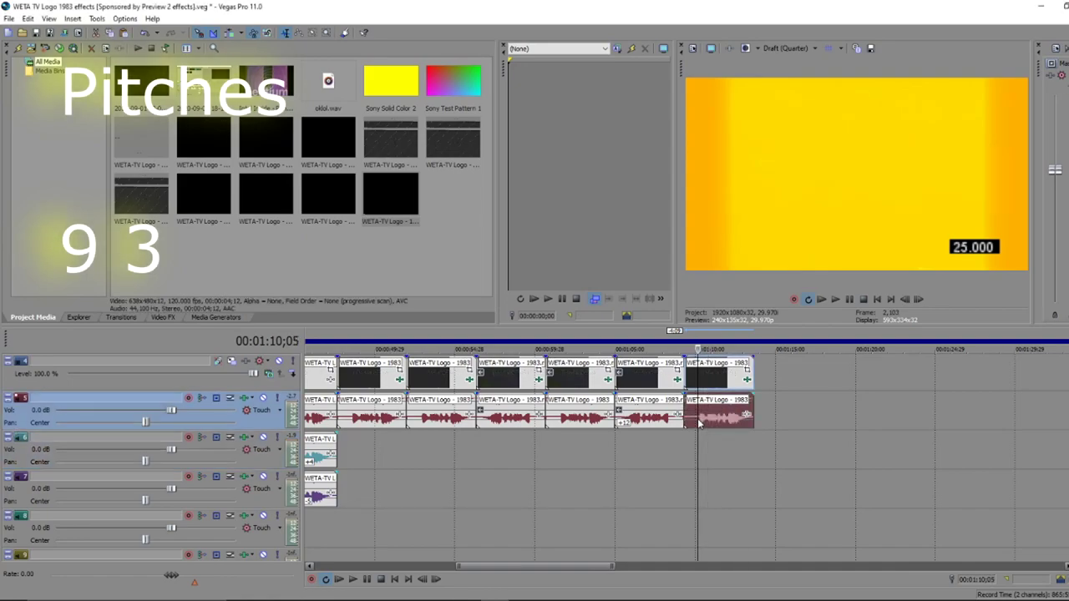
{"action": "right_click", "coordinate": [696, 423]}
{"action": "left_click", "coordinate": [706, 239]}
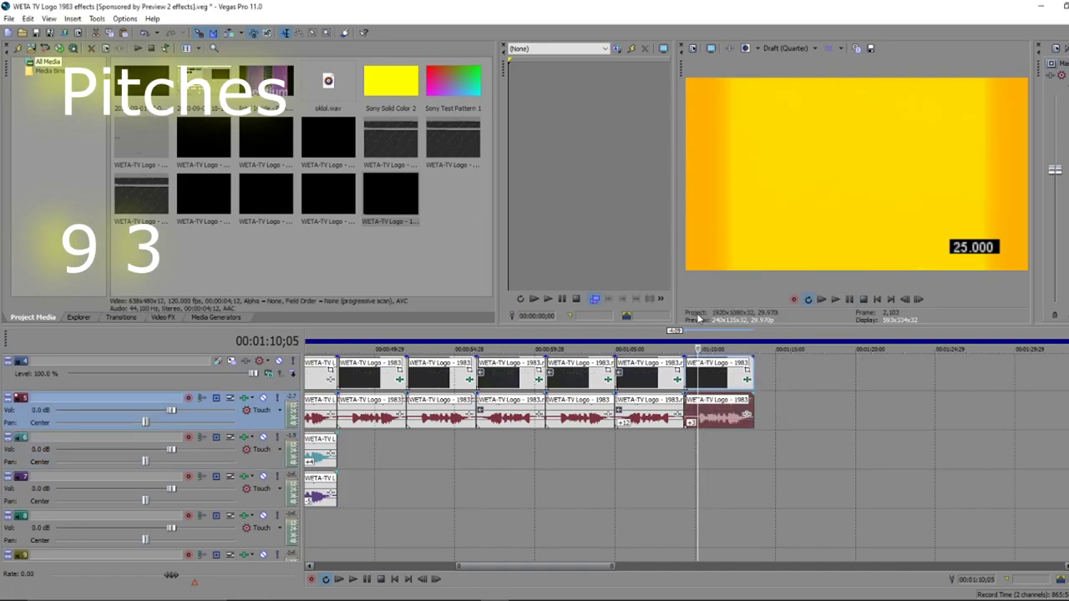
{"action": "left_click", "coordinate": [682, 452]}
{"action": "right_click", "coordinate": [683, 452]}
{"action": "left_click", "coordinate": [711, 459]}
Open the video effects of the clip whose audio is pitched +9 and examine the colour of each Gradient Map point
{"action": "left_click", "coordinate": [710, 373]}
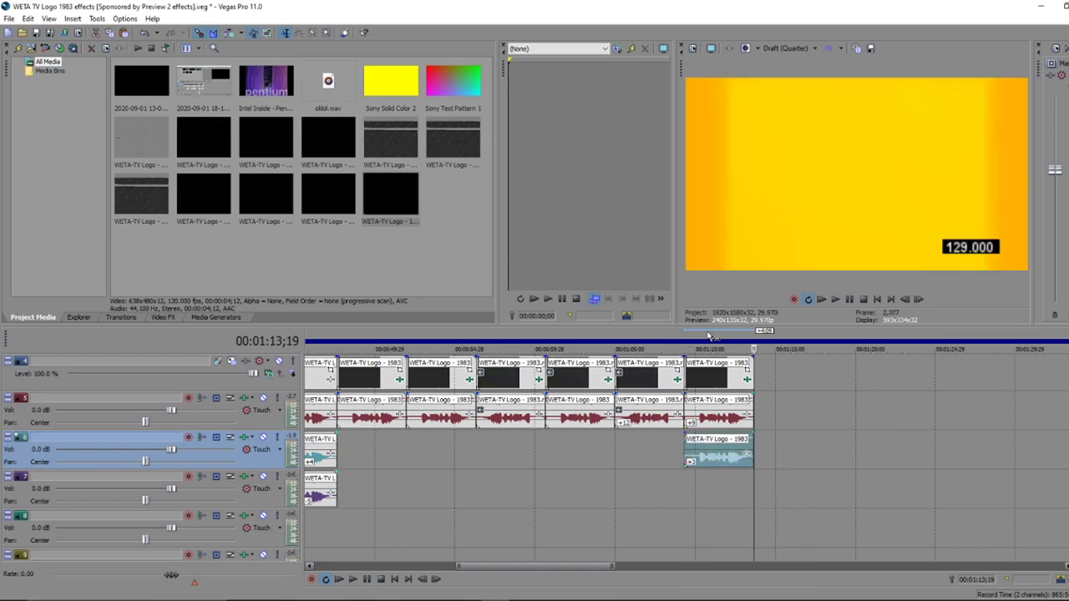
{"action": "right_click", "coordinate": [710, 374]}
{"action": "left_click", "coordinate": [750, 142]}
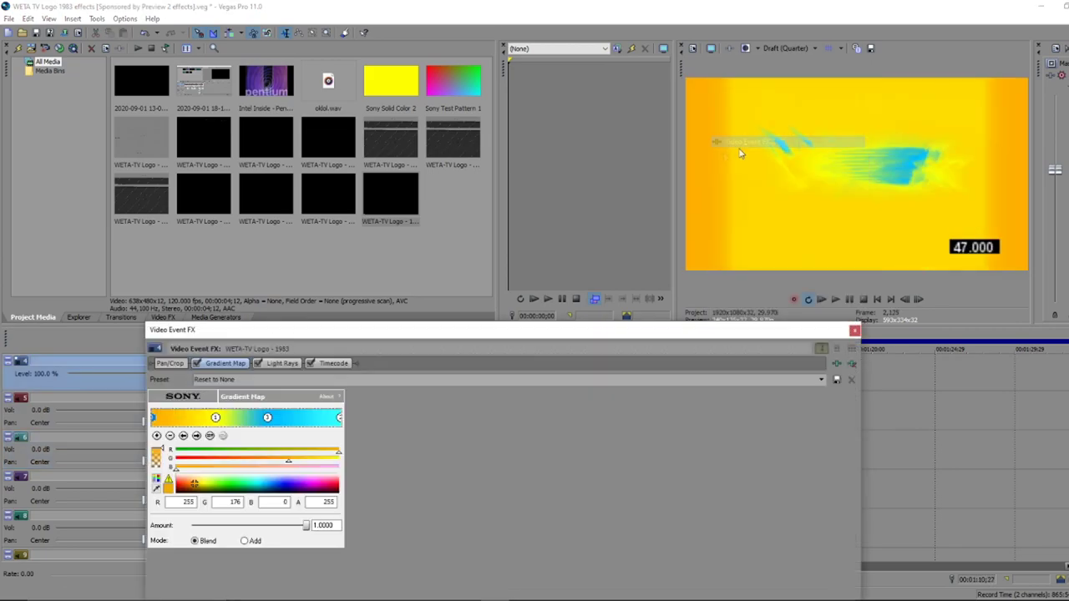
{"action": "left_click_drag", "start_coordinate": [264, 324], "coordinate": [276, 194]}
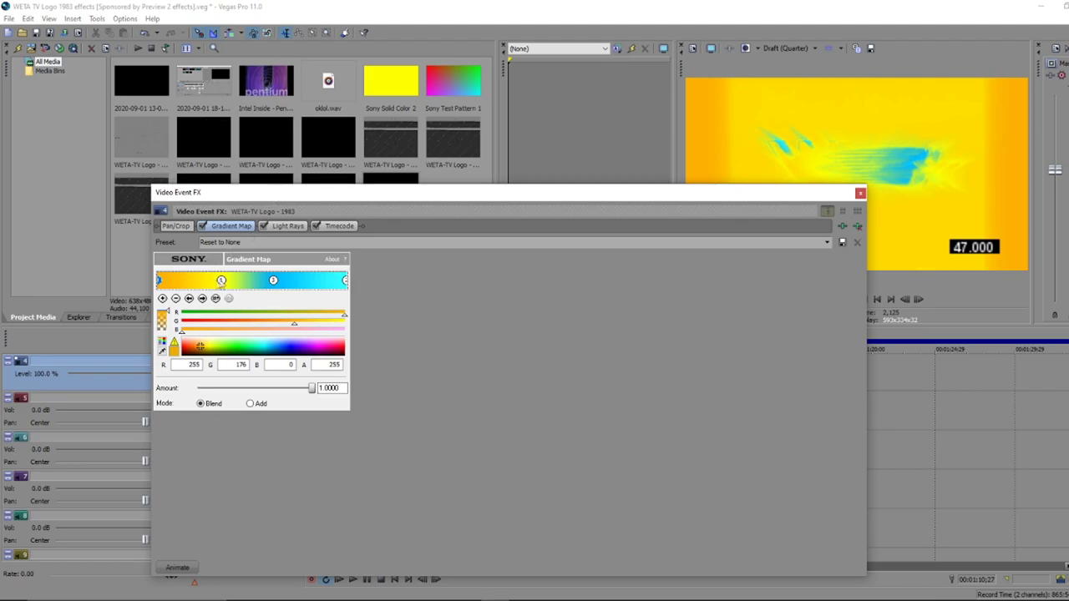
{"action": "left_click", "coordinate": [221, 281]}
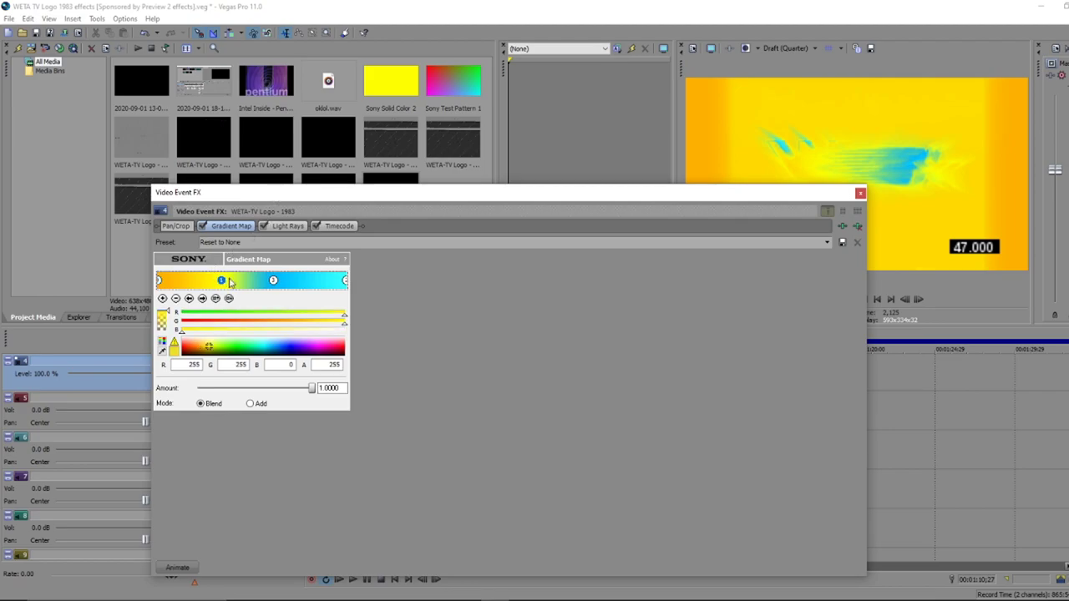
{"action": "left_click", "coordinate": [273, 280]}
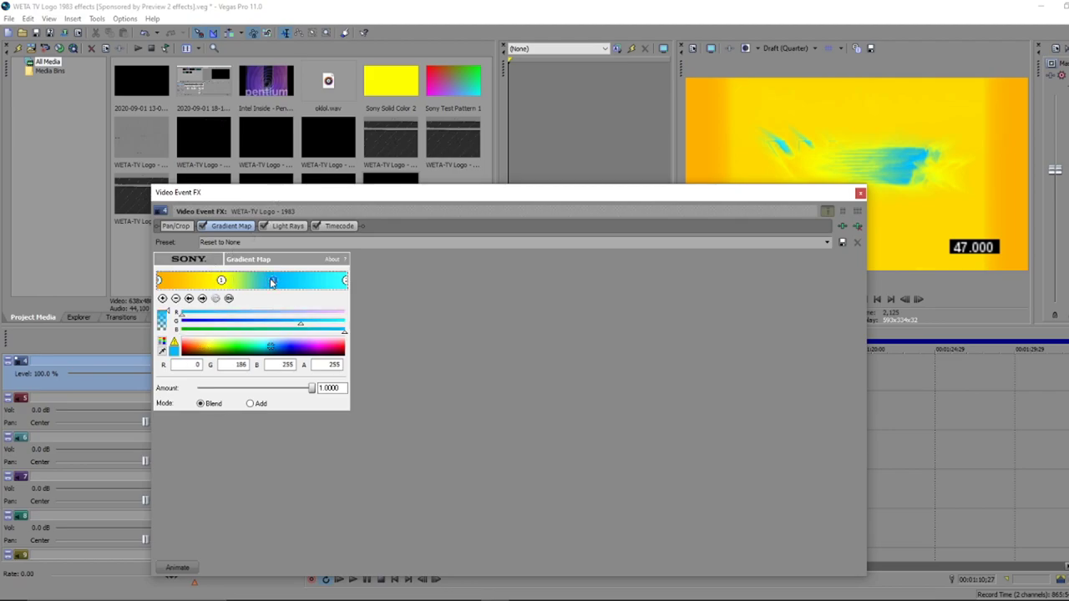
{"action": "left_click", "coordinate": [345, 281]}
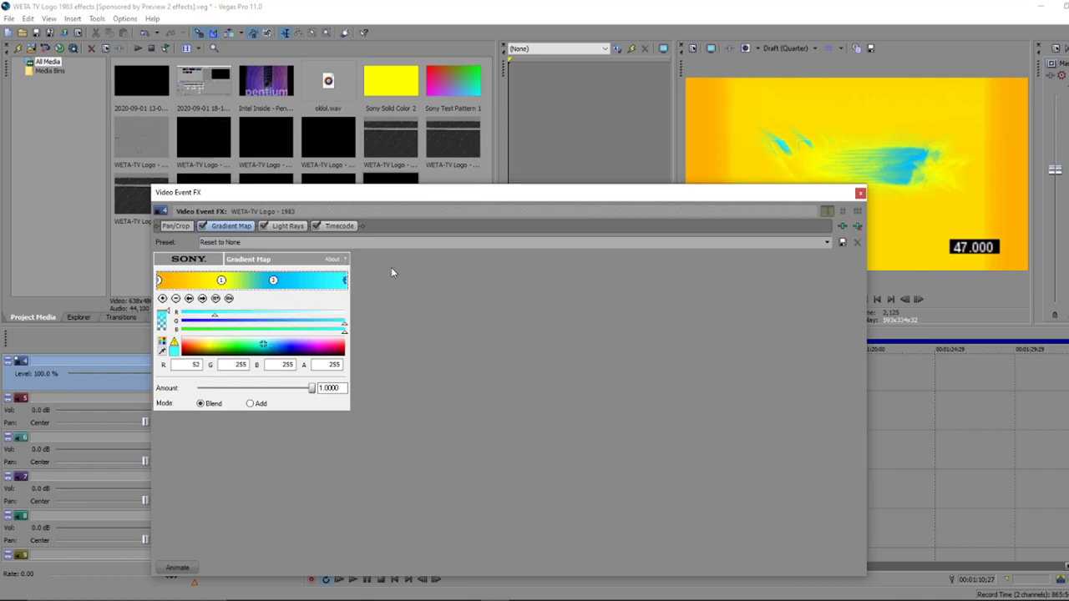
Examine the Light Rays and Timecode settings of the gradient-mapped clip and close its effects window
{"action": "left_click", "coordinate": [284, 225]}
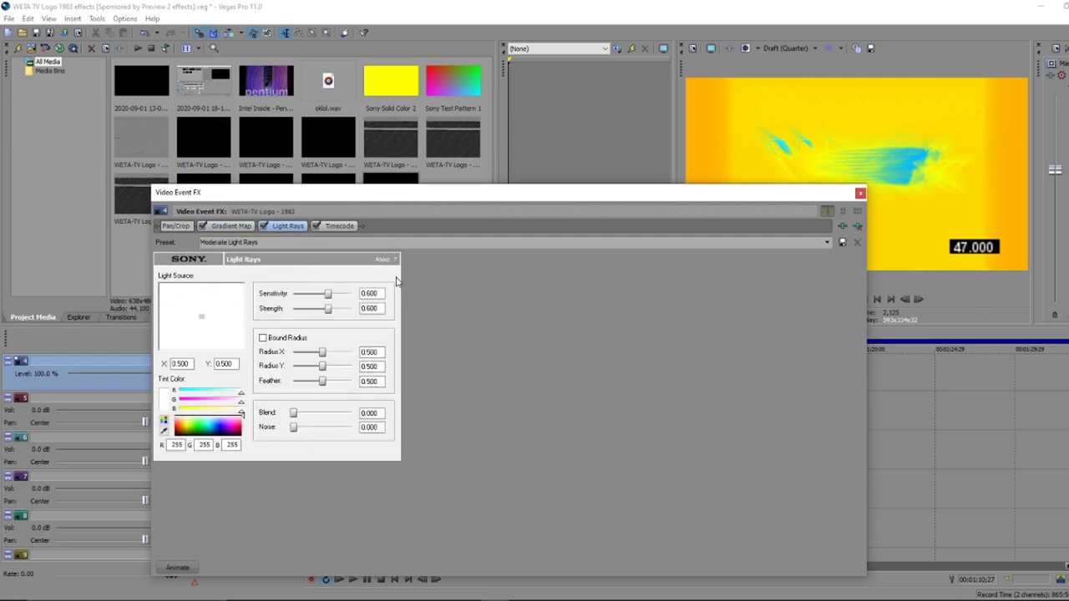
{"action": "left_click", "coordinate": [340, 226]}
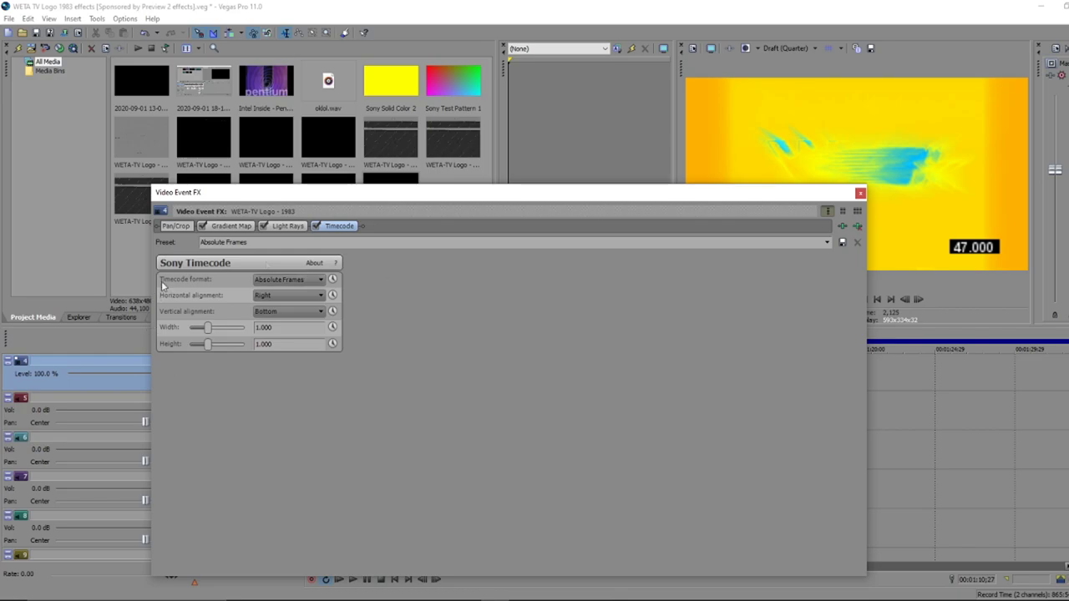
{"action": "left_click", "coordinate": [861, 194]}
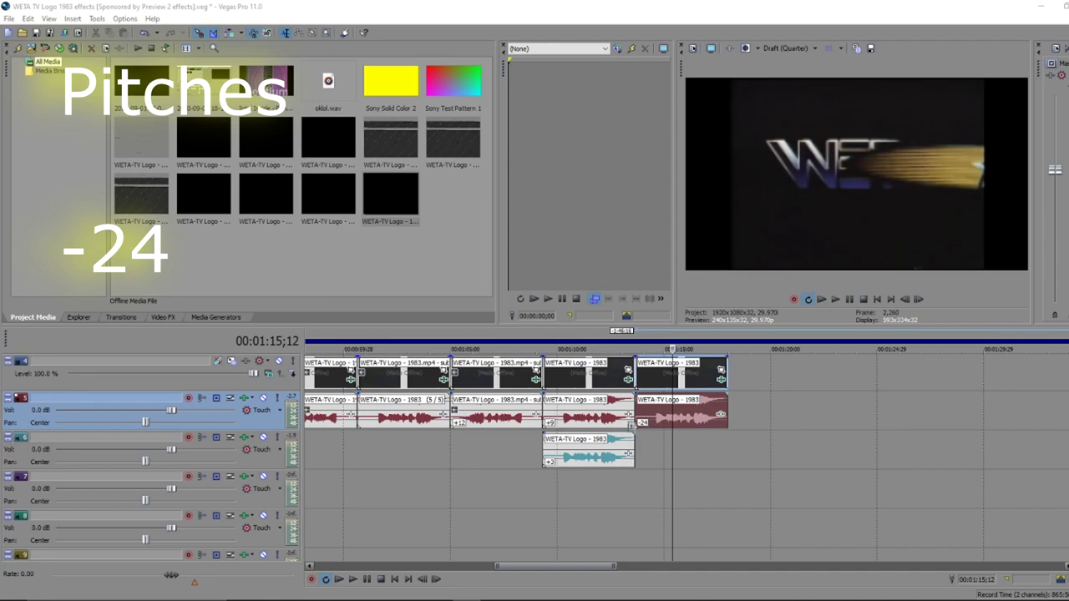
Examine the Gradient Map settings of the clip whose audio is pitched -24 and close its effects window
{"action": "right_click", "coordinate": [669, 380]}
{"action": "left_click", "coordinate": [698, 144]}
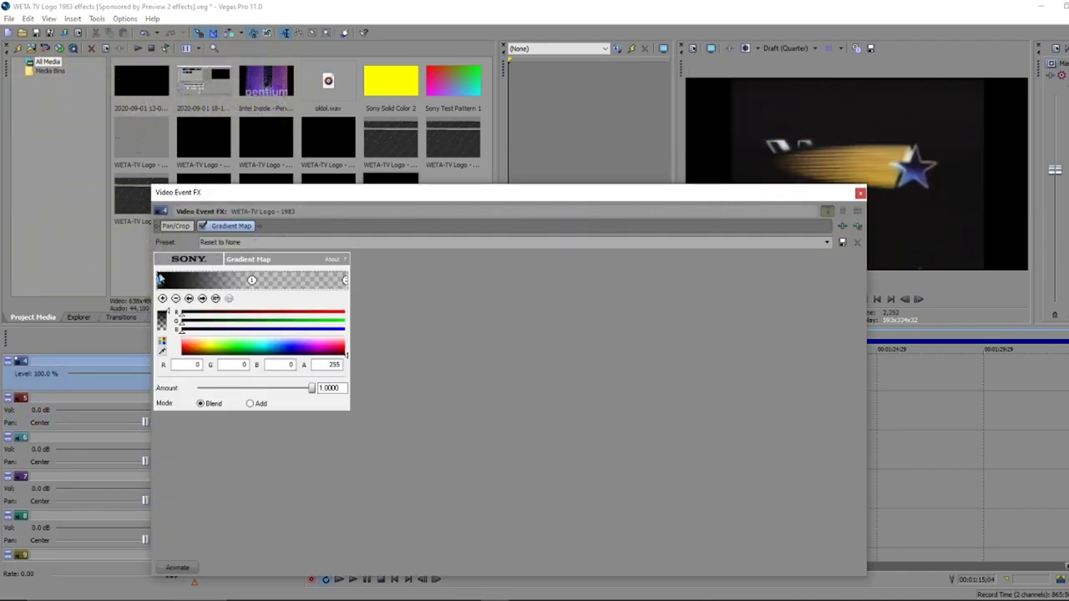
{"action": "left_click", "coordinate": [860, 194]}
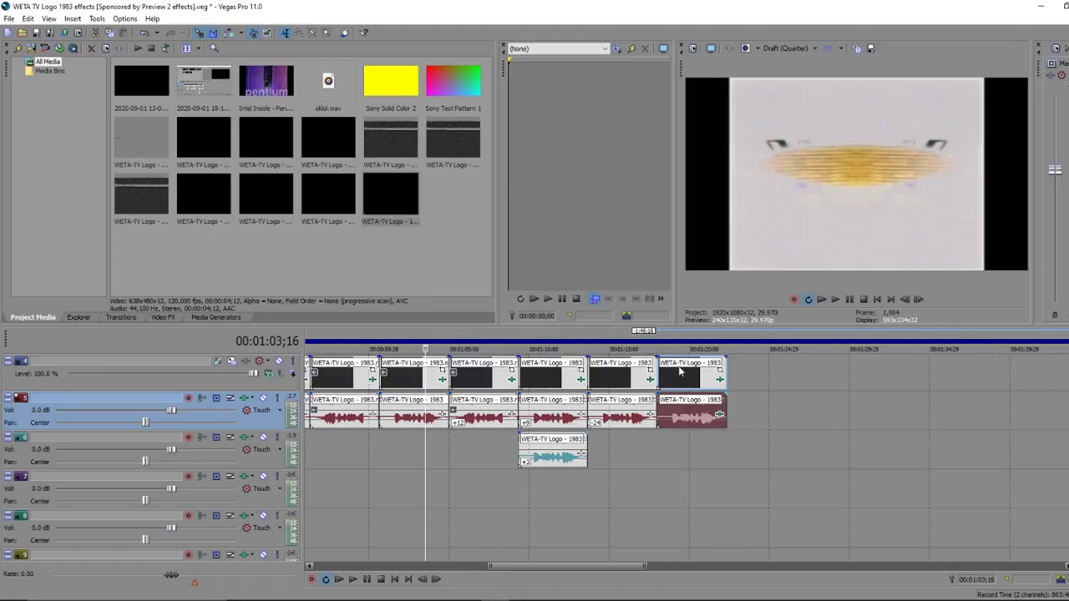
Open the video effects of the last WETA clip and examine its Invert and TV Simulator settings
{"action": "left_click", "coordinate": [685, 372]}
{"action": "right_click", "coordinate": [685, 371]}
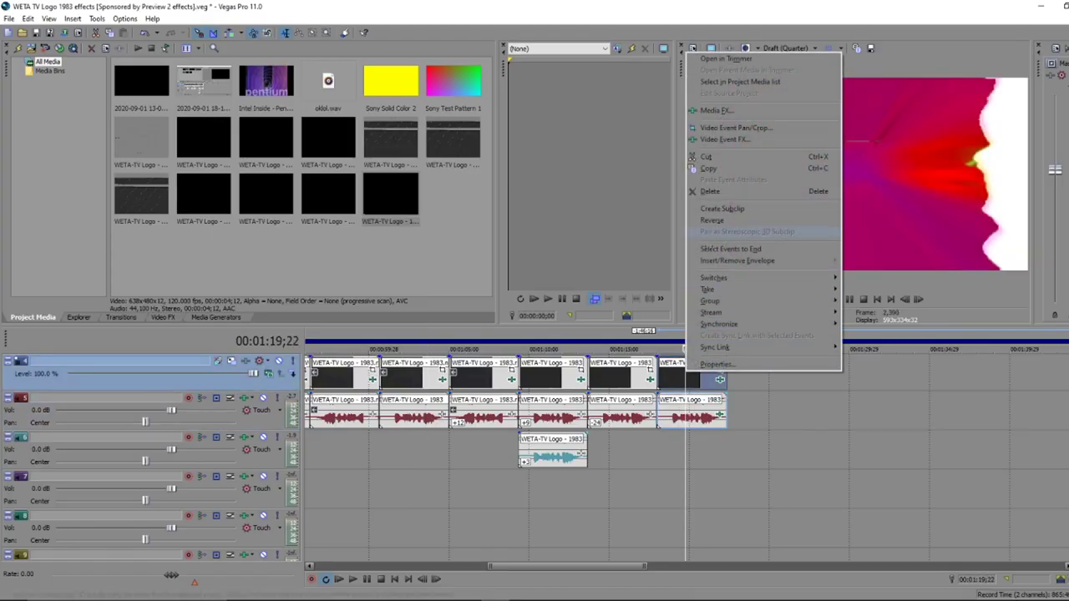
{"action": "left_click", "coordinate": [706, 140]}
{"action": "left_click_drag", "start_coordinate": [304, 432], "coordinate": [425, 219]}
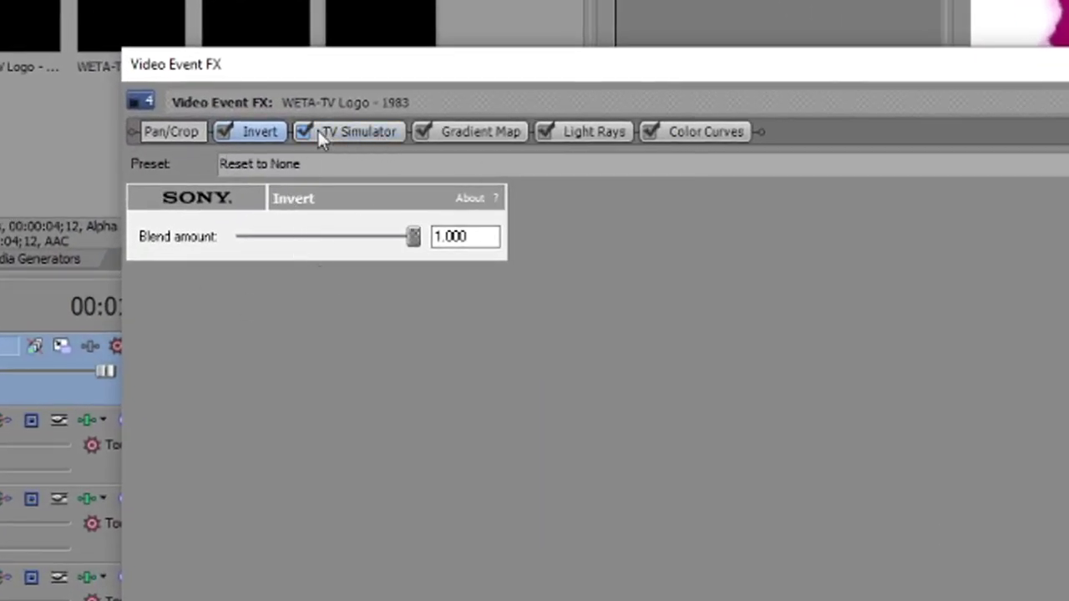
{"action": "left_click", "coordinate": [358, 129]}
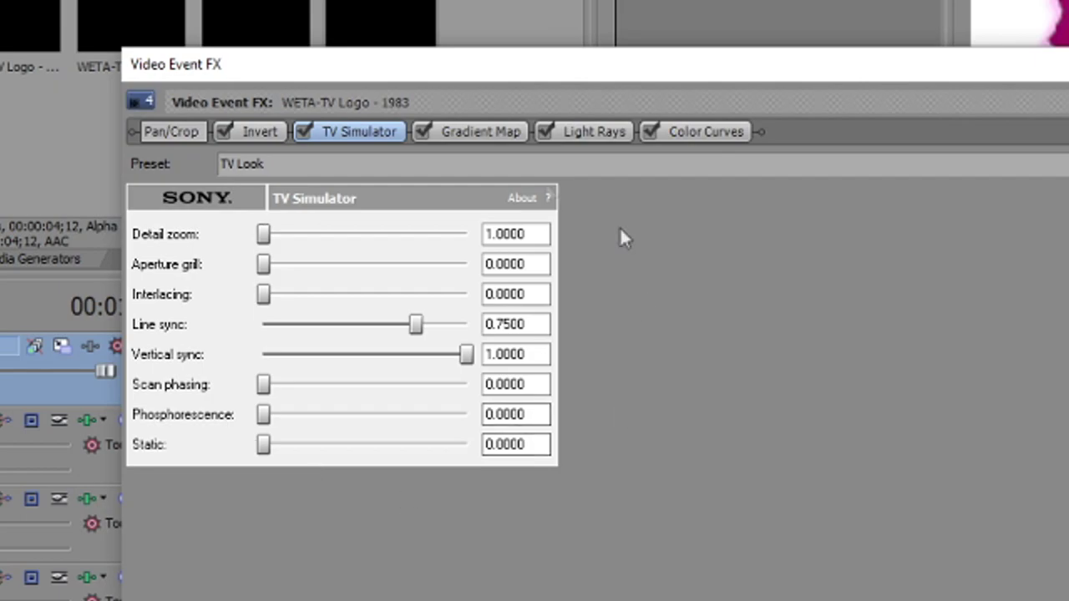
Examine the last clip's Gradient Map settings and the colour of each of its gradient points
{"action": "left_click", "coordinate": [464, 134]}
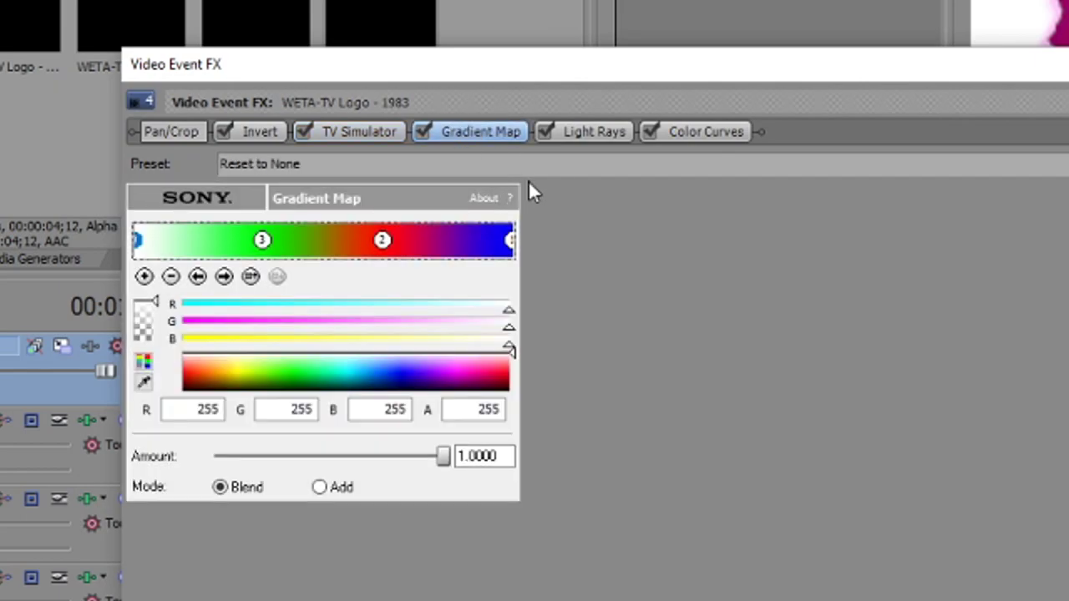
{"action": "left_click", "coordinate": [262, 241]}
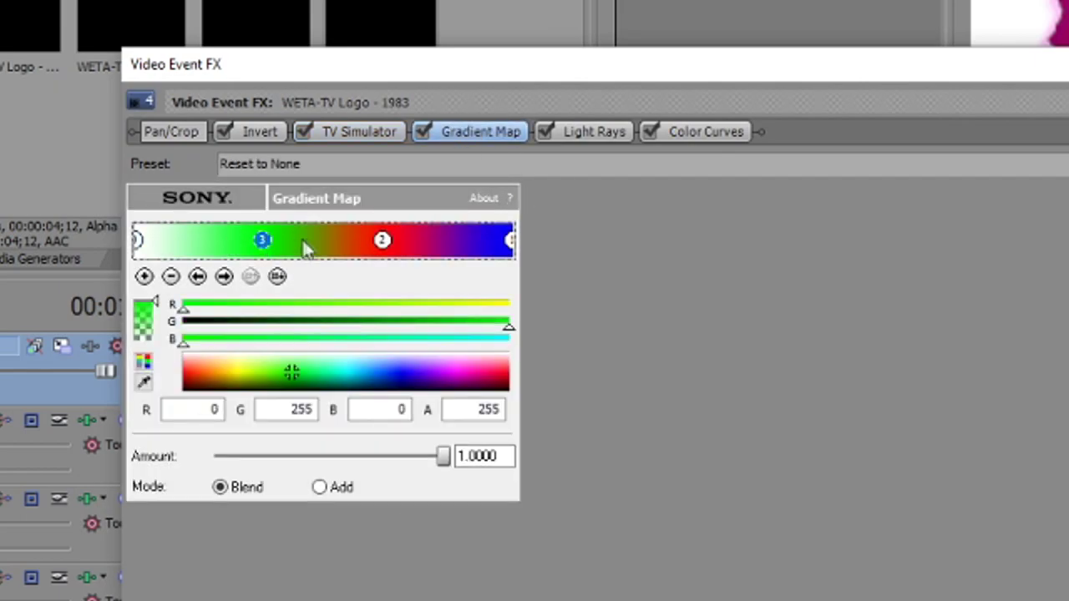
{"action": "left_click", "coordinate": [384, 243]}
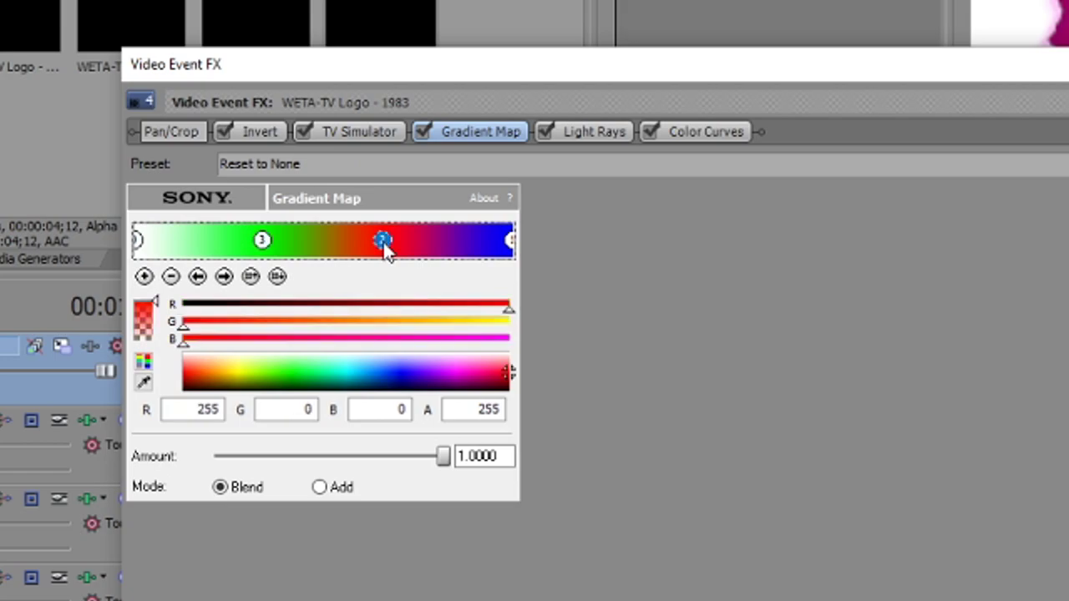
{"action": "left_click", "coordinate": [510, 241]}
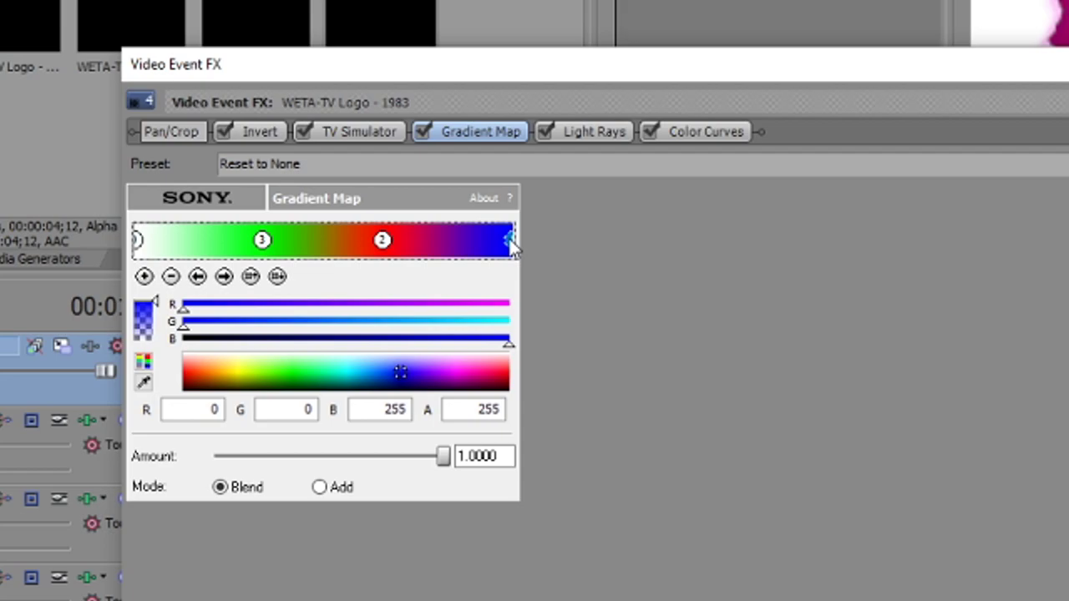
Examine the last clip's Light Rays settings and its Color Curves effect with the Increase Contrast preset
{"action": "left_click", "coordinate": [594, 134]}
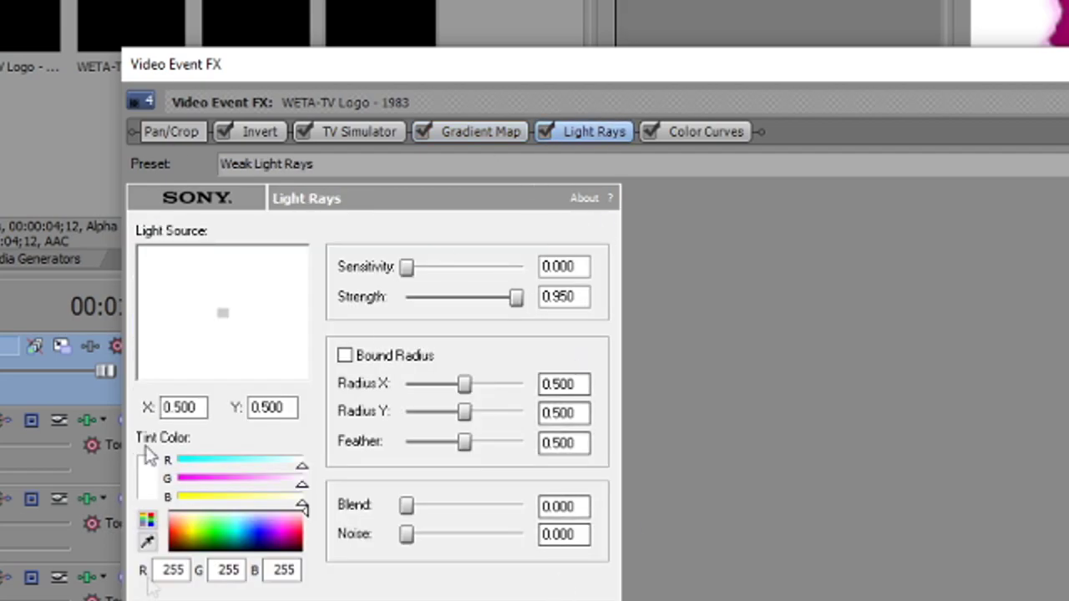
{"action": "left_click", "coordinate": [735, 132]}
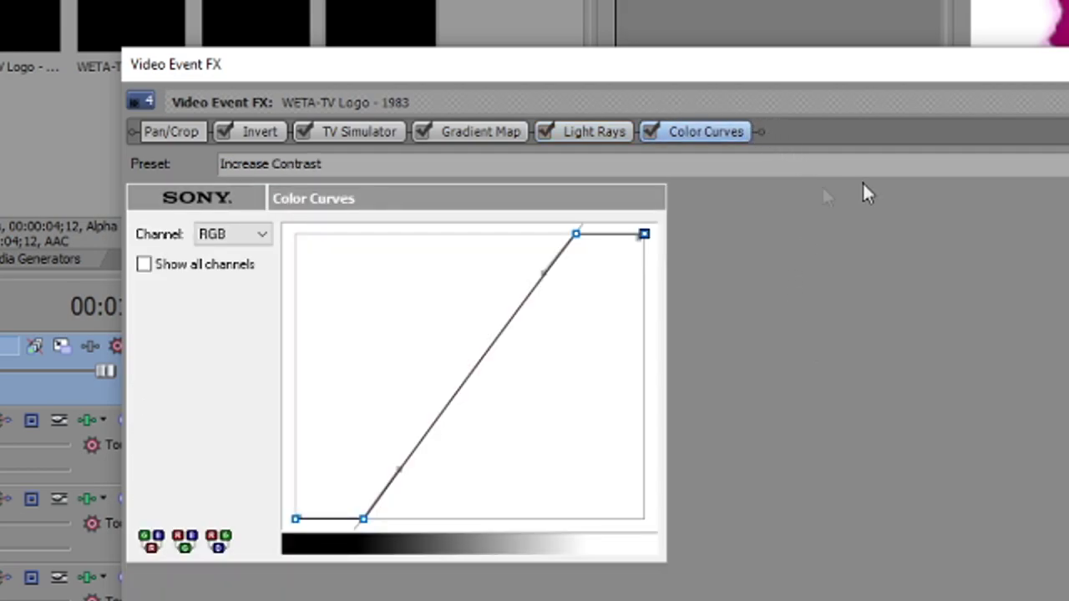
{"action": "left_click", "coordinate": [1066, 164]}
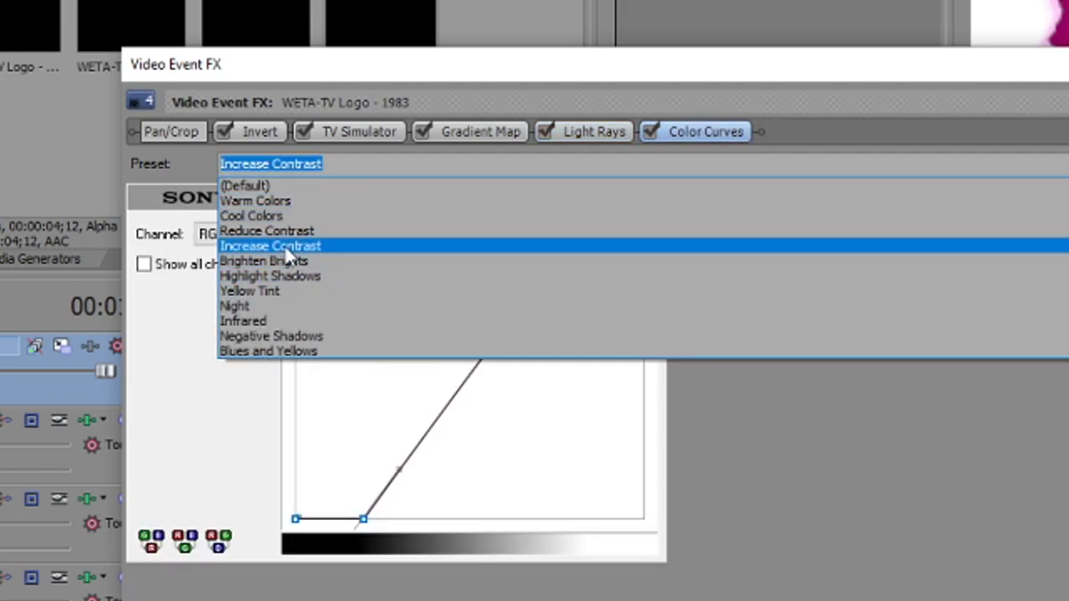
{"action": "left_click", "coordinate": [678, 248]}
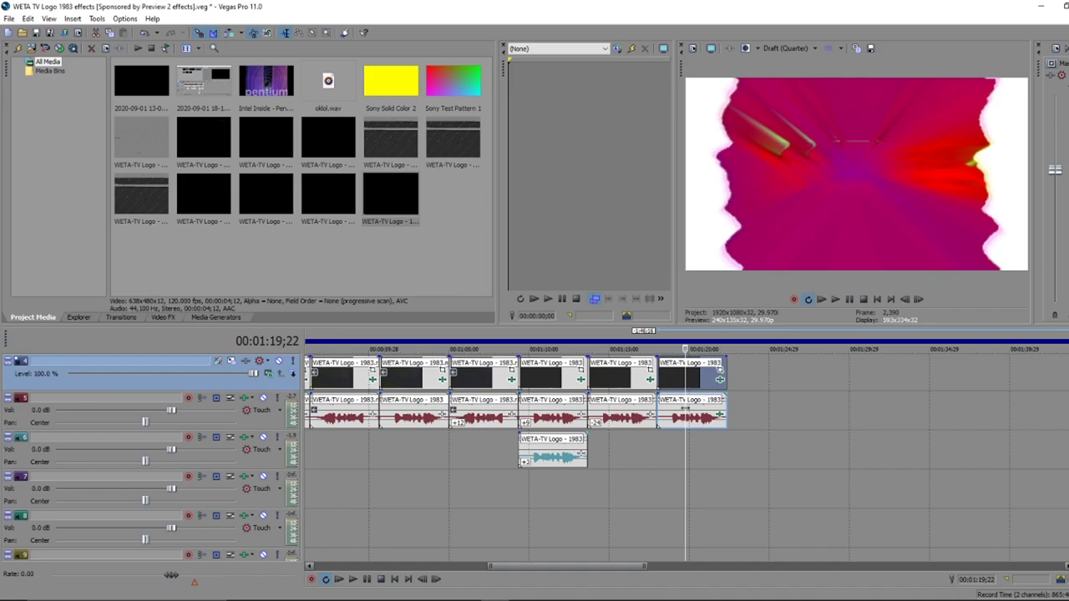
Open the audio effects of the last clip's audio, examine its Chorus settings and close the effects window
{"action": "right_click", "coordinate": [686, 410]}
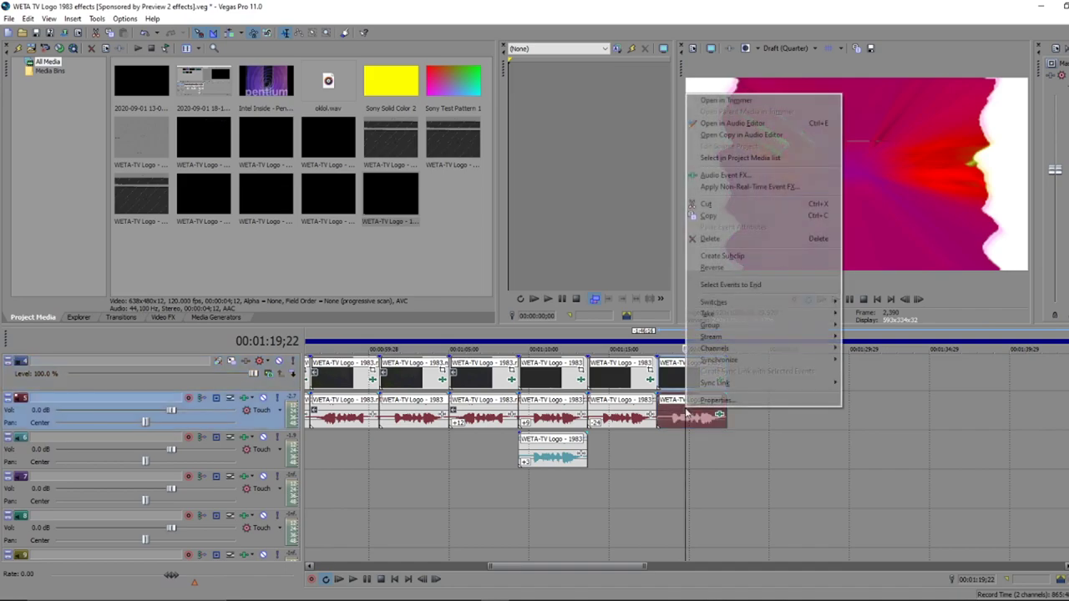
{"action": "left_click", "coordinate": [752, 184]}
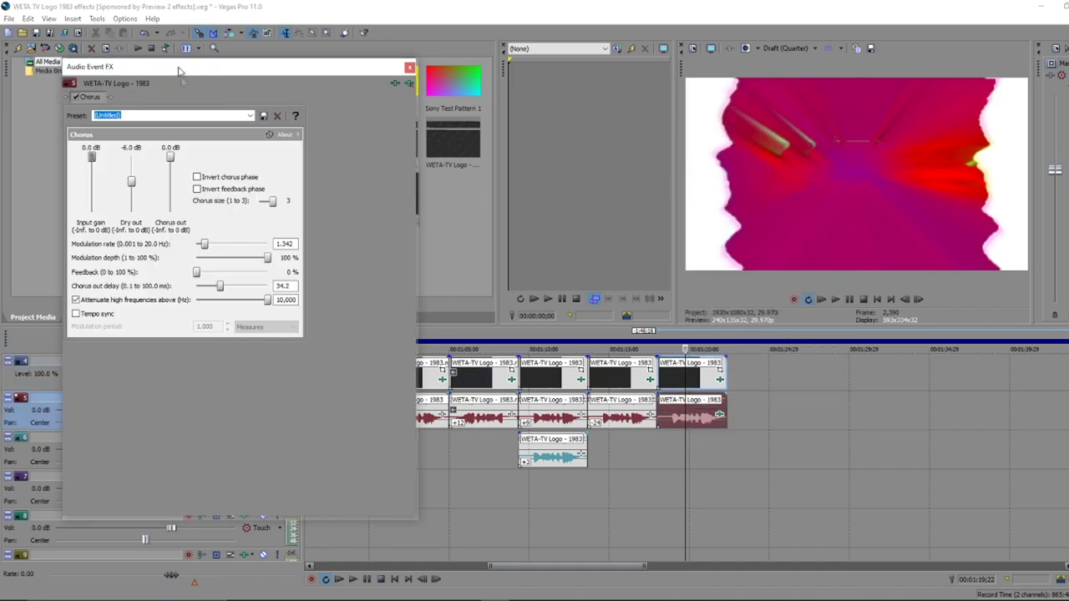
{"action": "left_click_drag", "start_coordinate": [178, 68], "coordinate": [184, 113]}
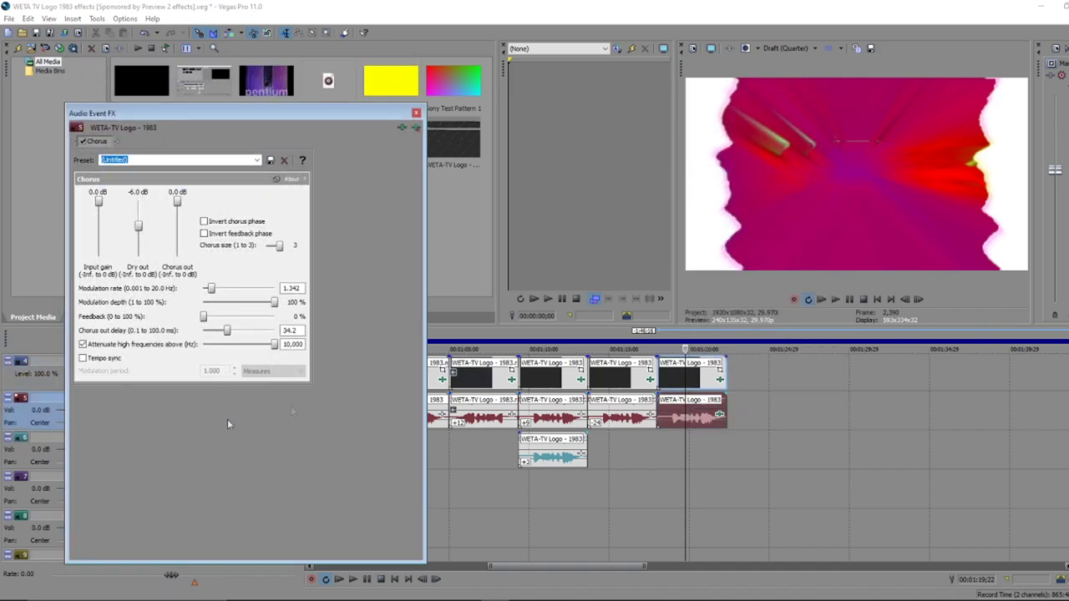
{"action": "left_click", "coordinate": [416, 112]}
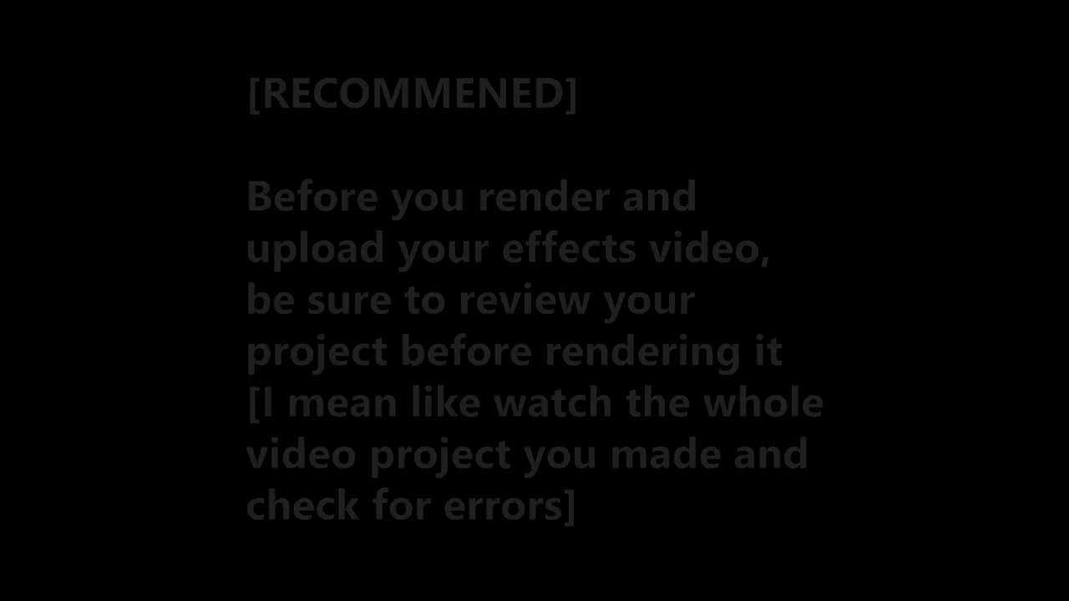